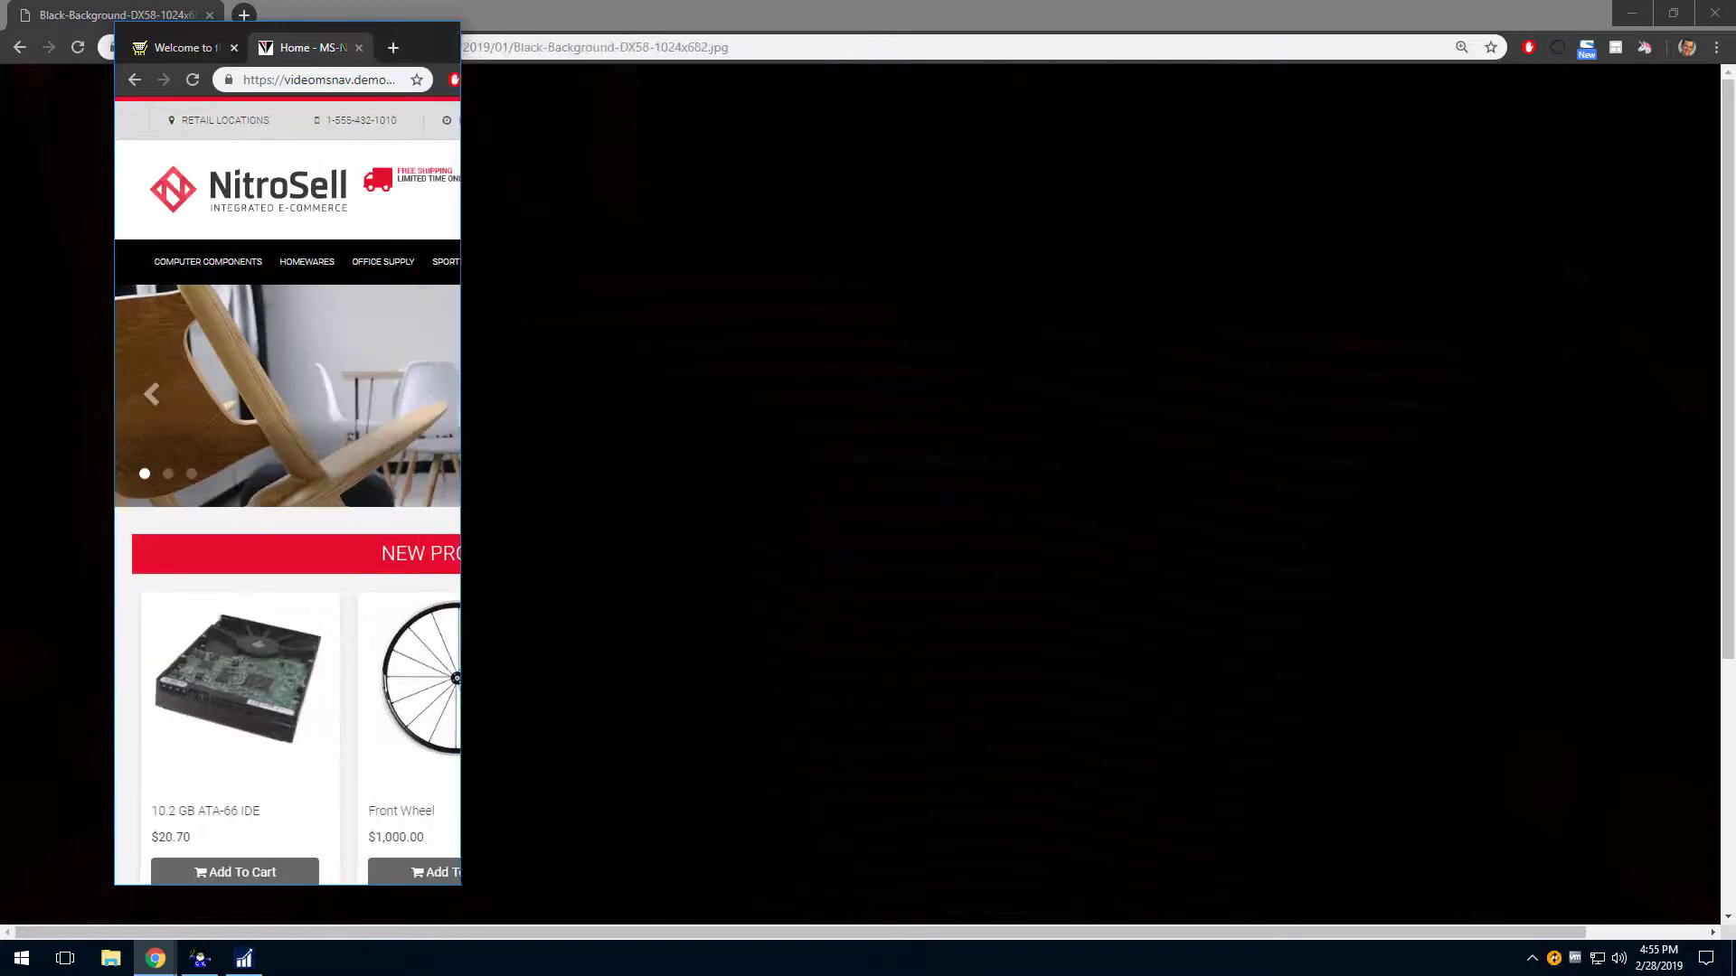
# - Enlarge the web store window, switch to Microsoft Dynamics NAV and open the list of inventory items
pyautogui.press('super+Up')
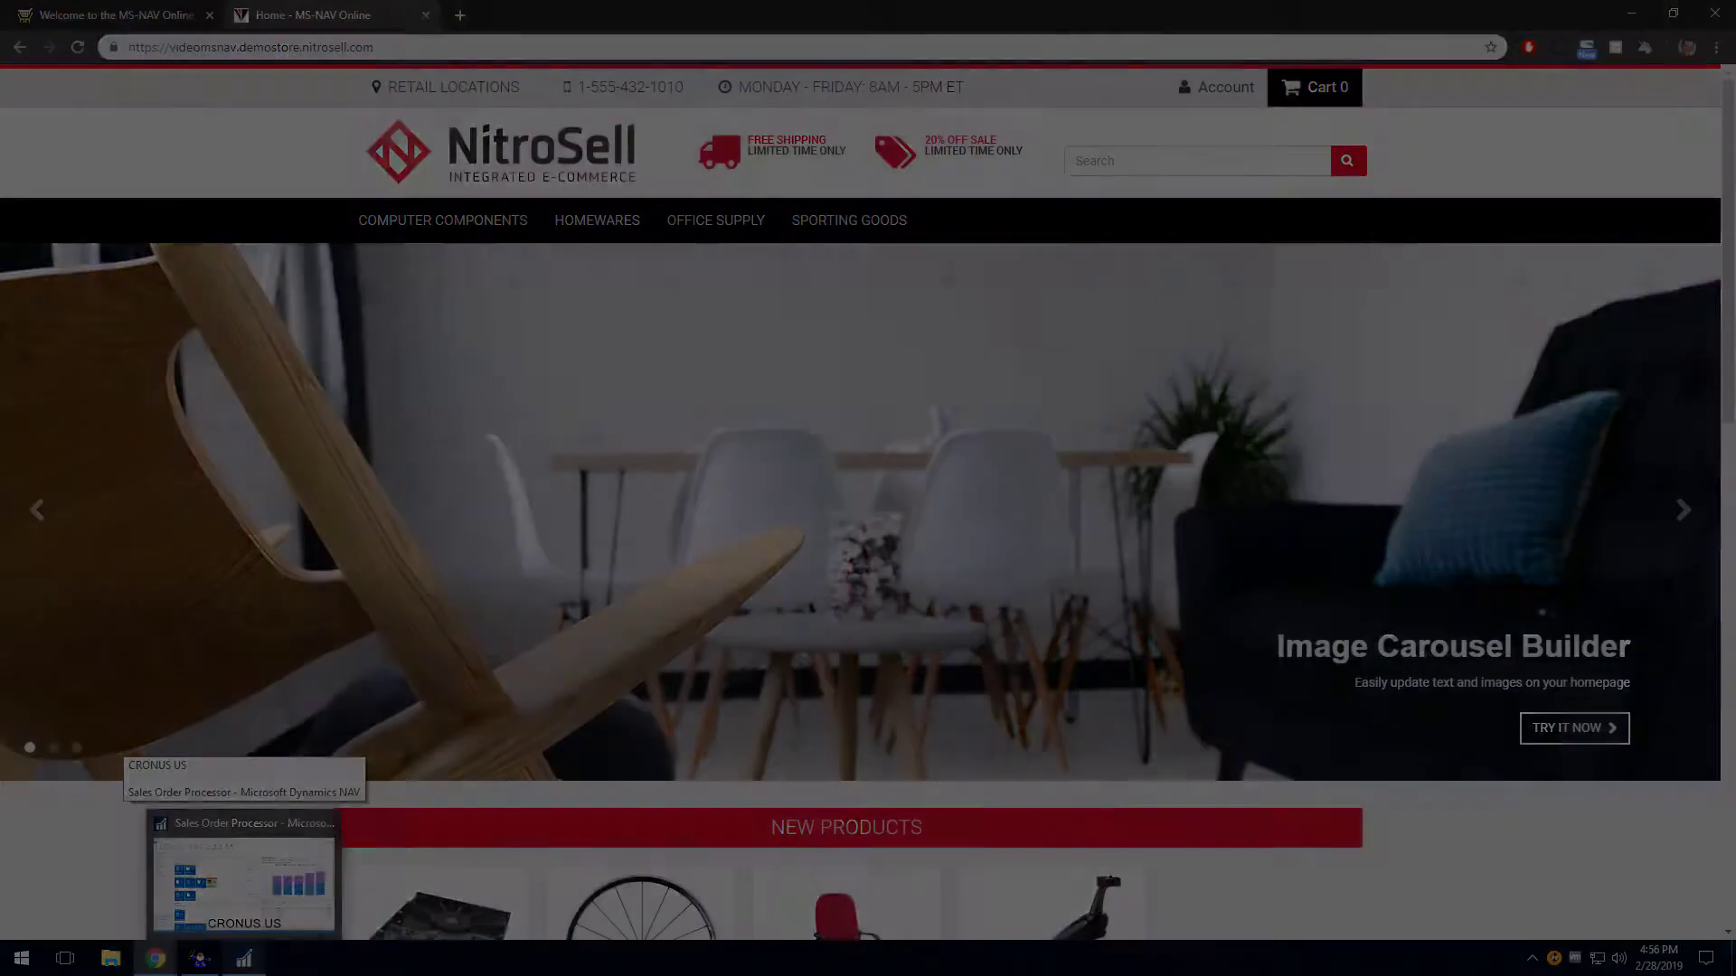
pyautogui.click(244, 881)
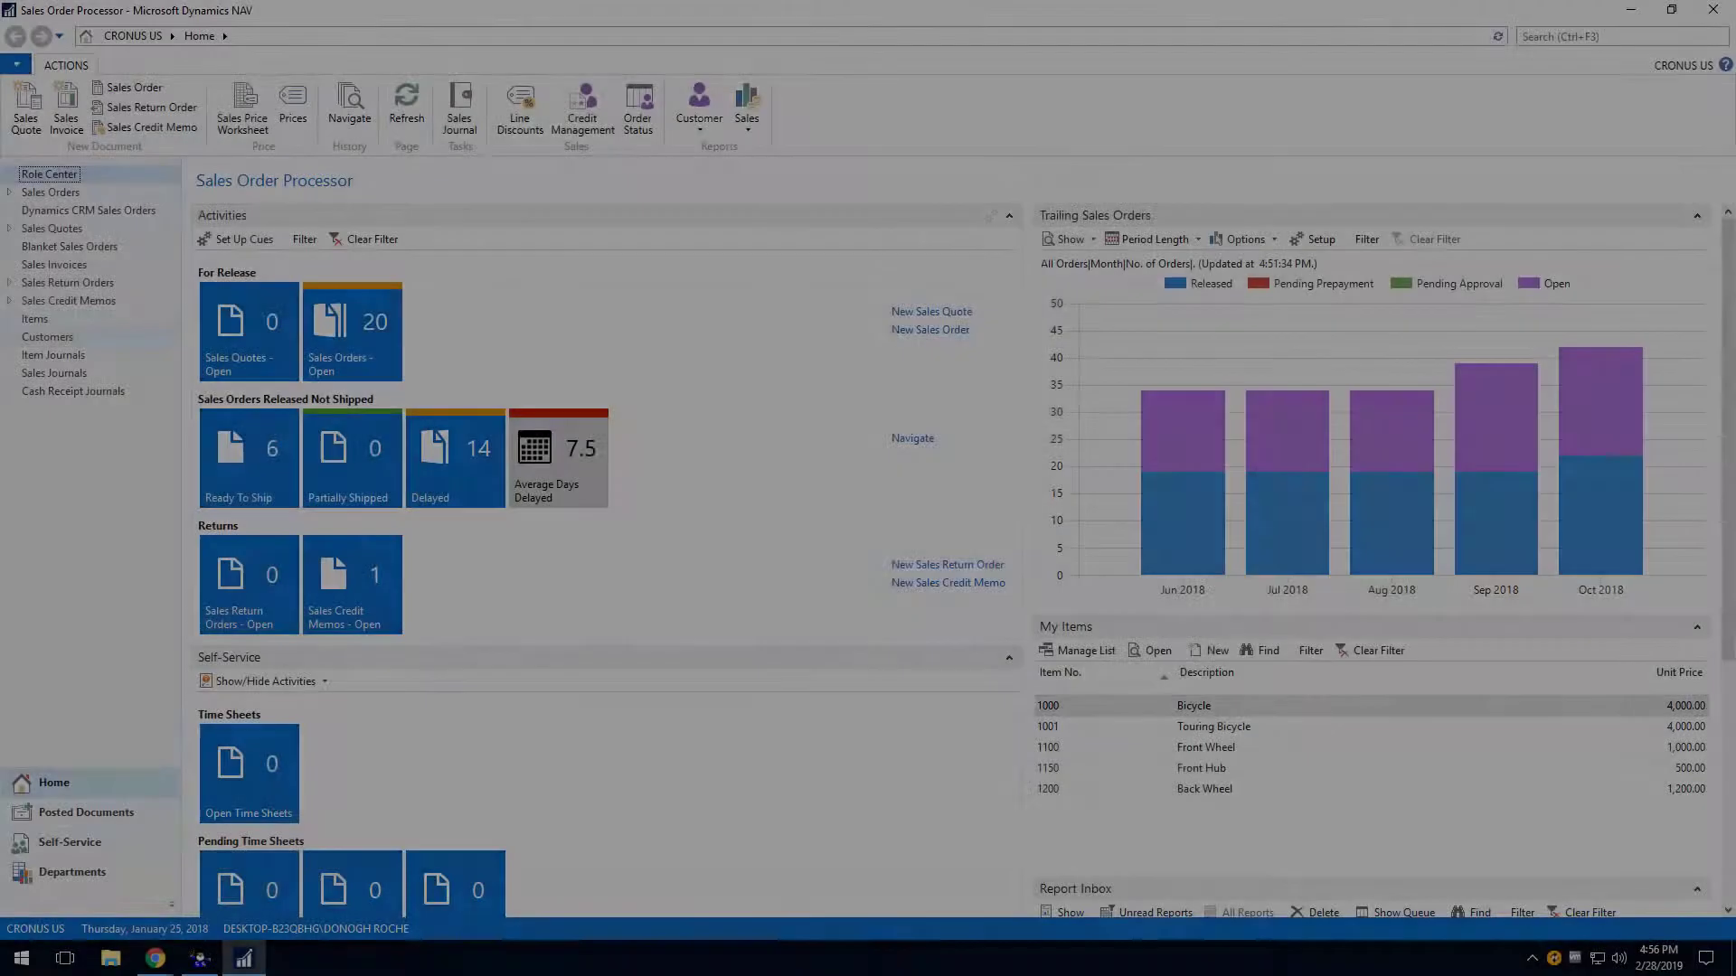
pyautogui.click(35, 318)
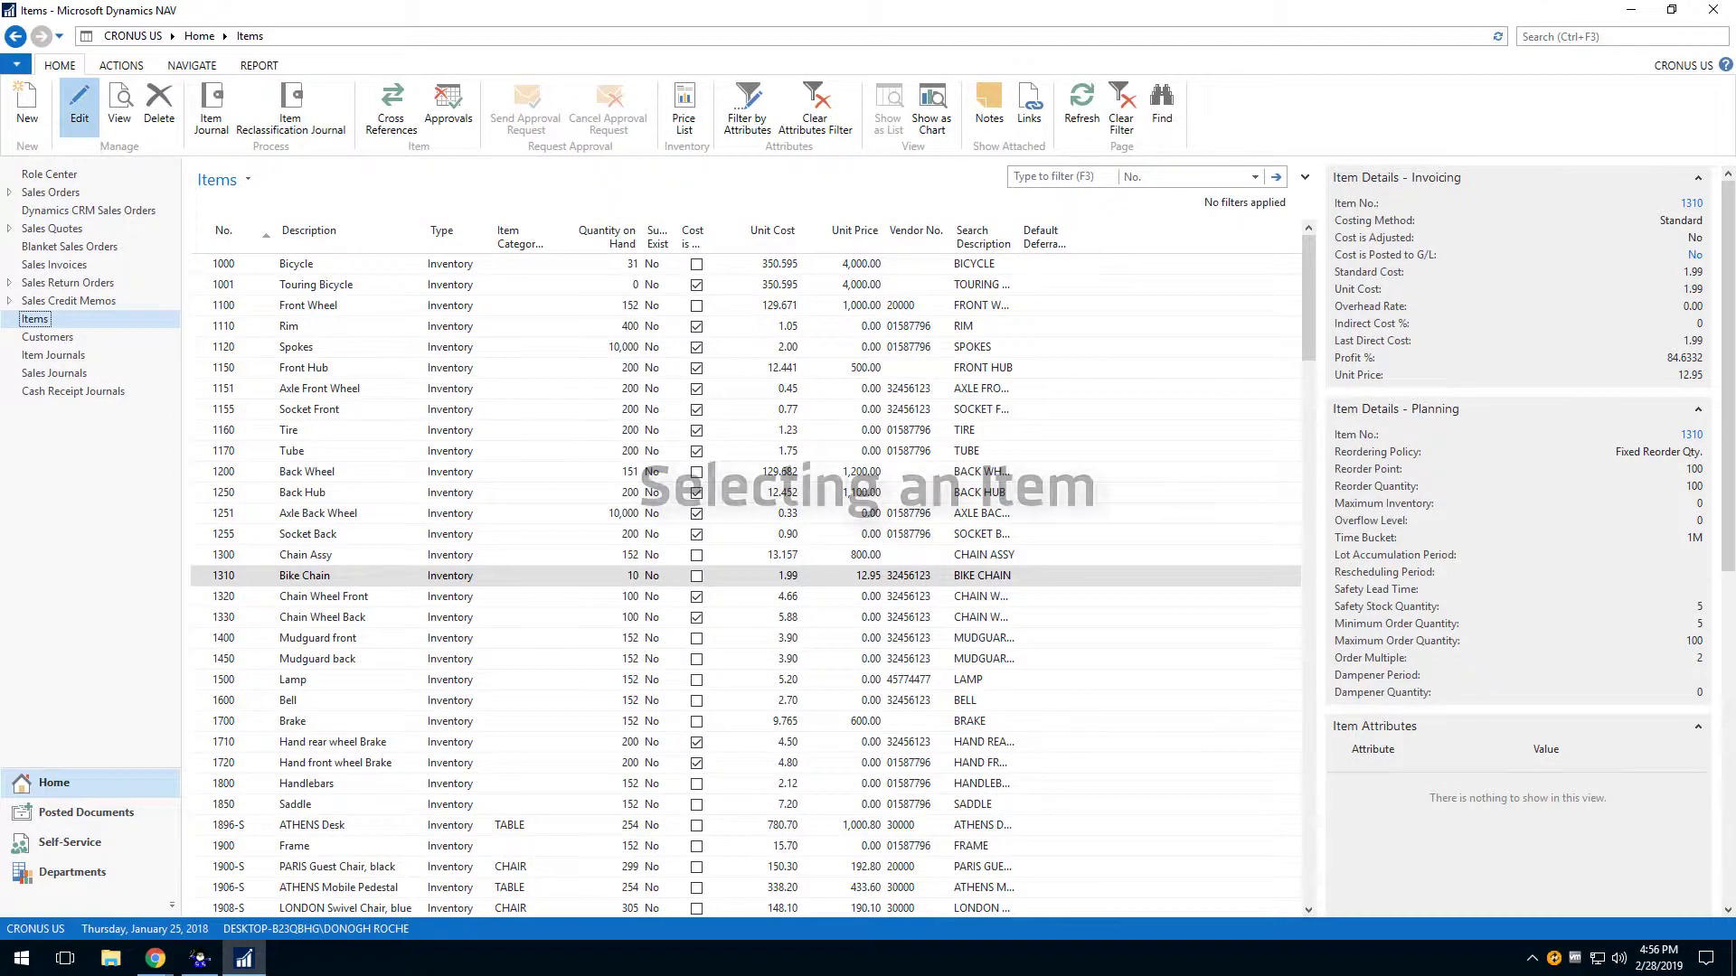
pyautogui.press('Return')
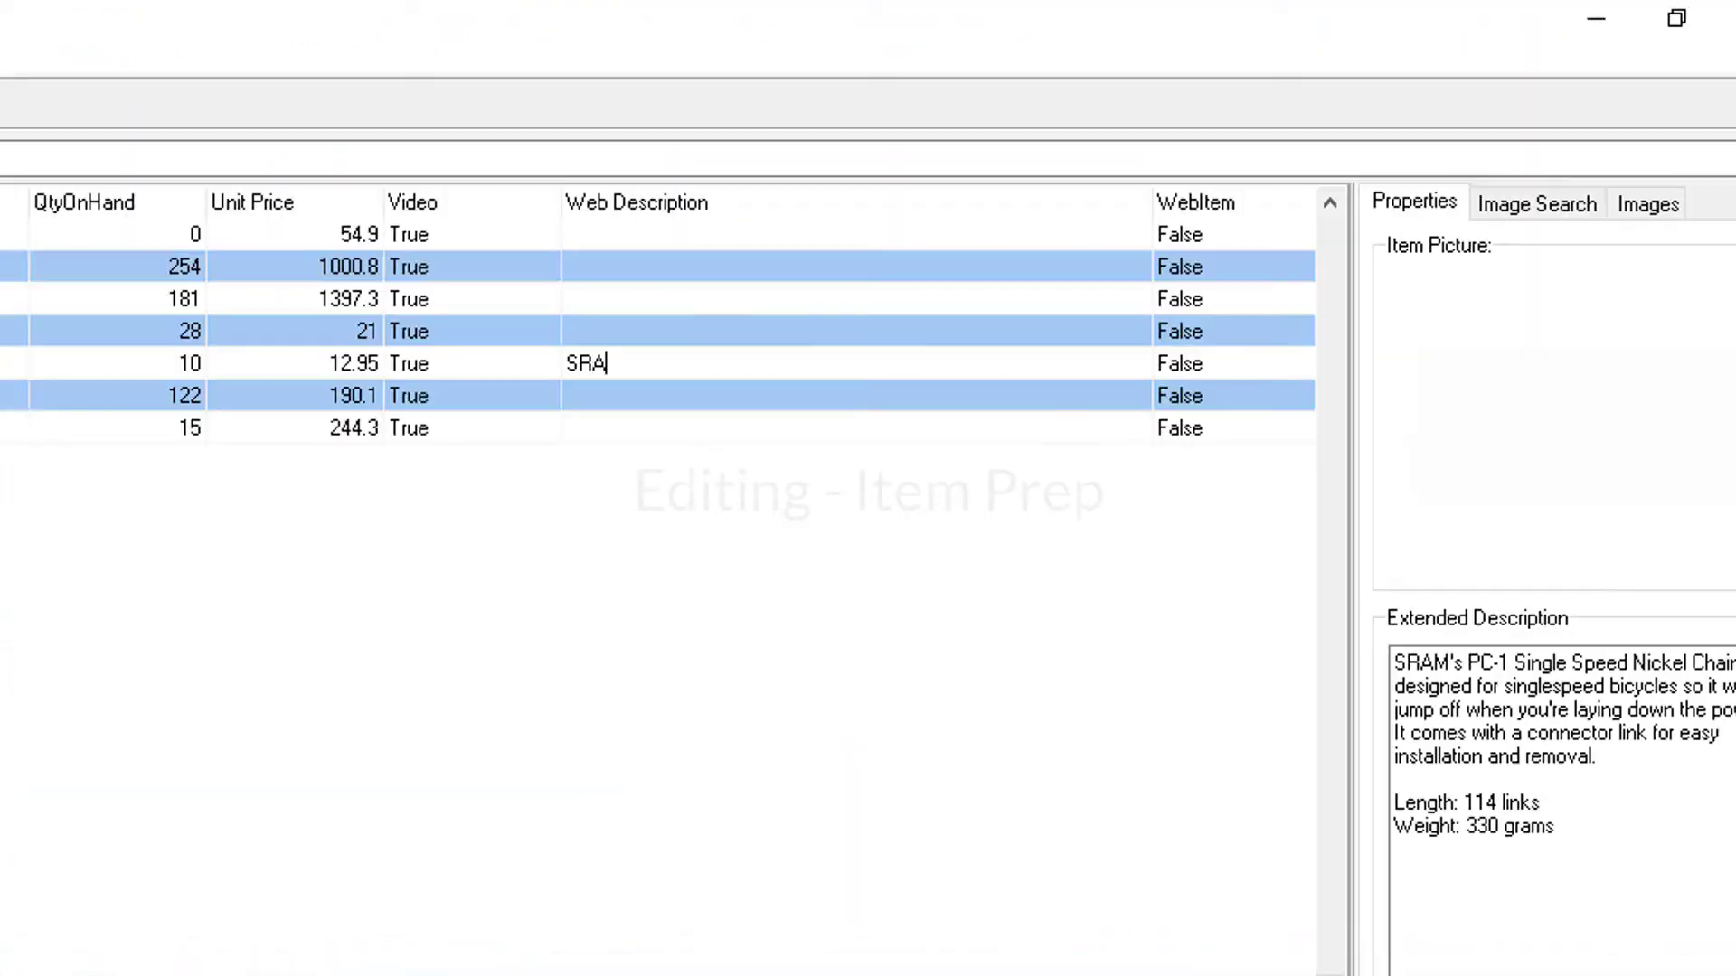
# - Start the web description of the 12.95 item in the product grid with "SRAM PC1 Single Speed N"
pyautogui.write('M PC1')
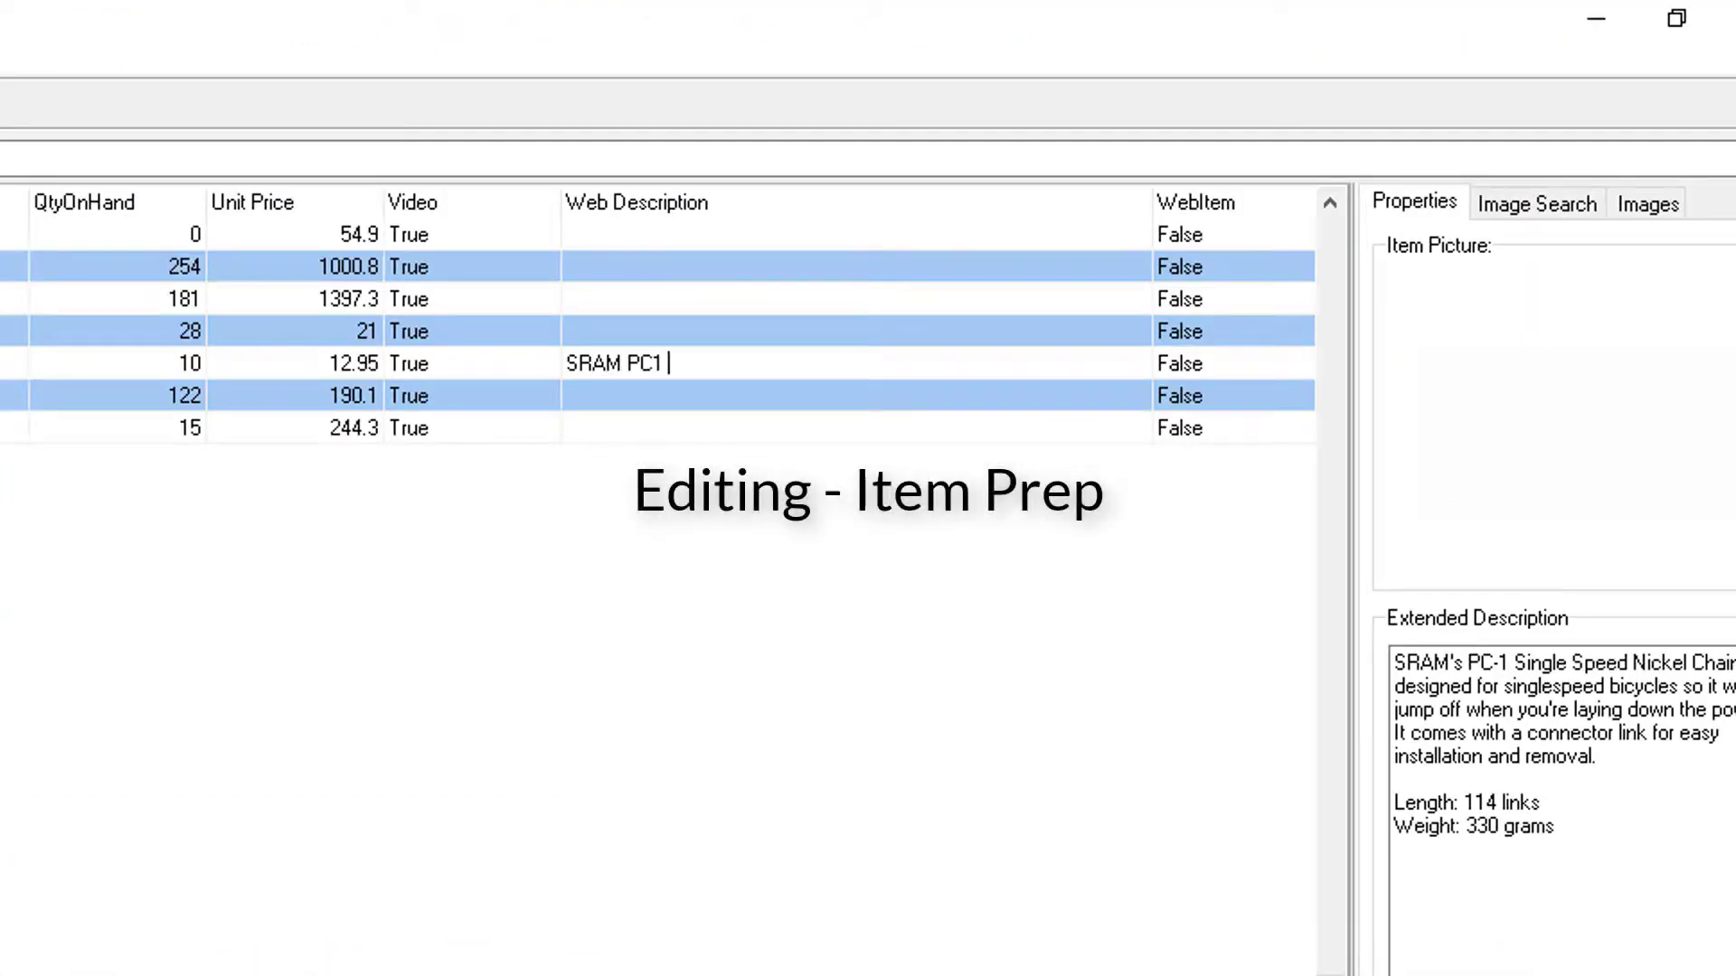
pyautogui.write(' Single Speed N')
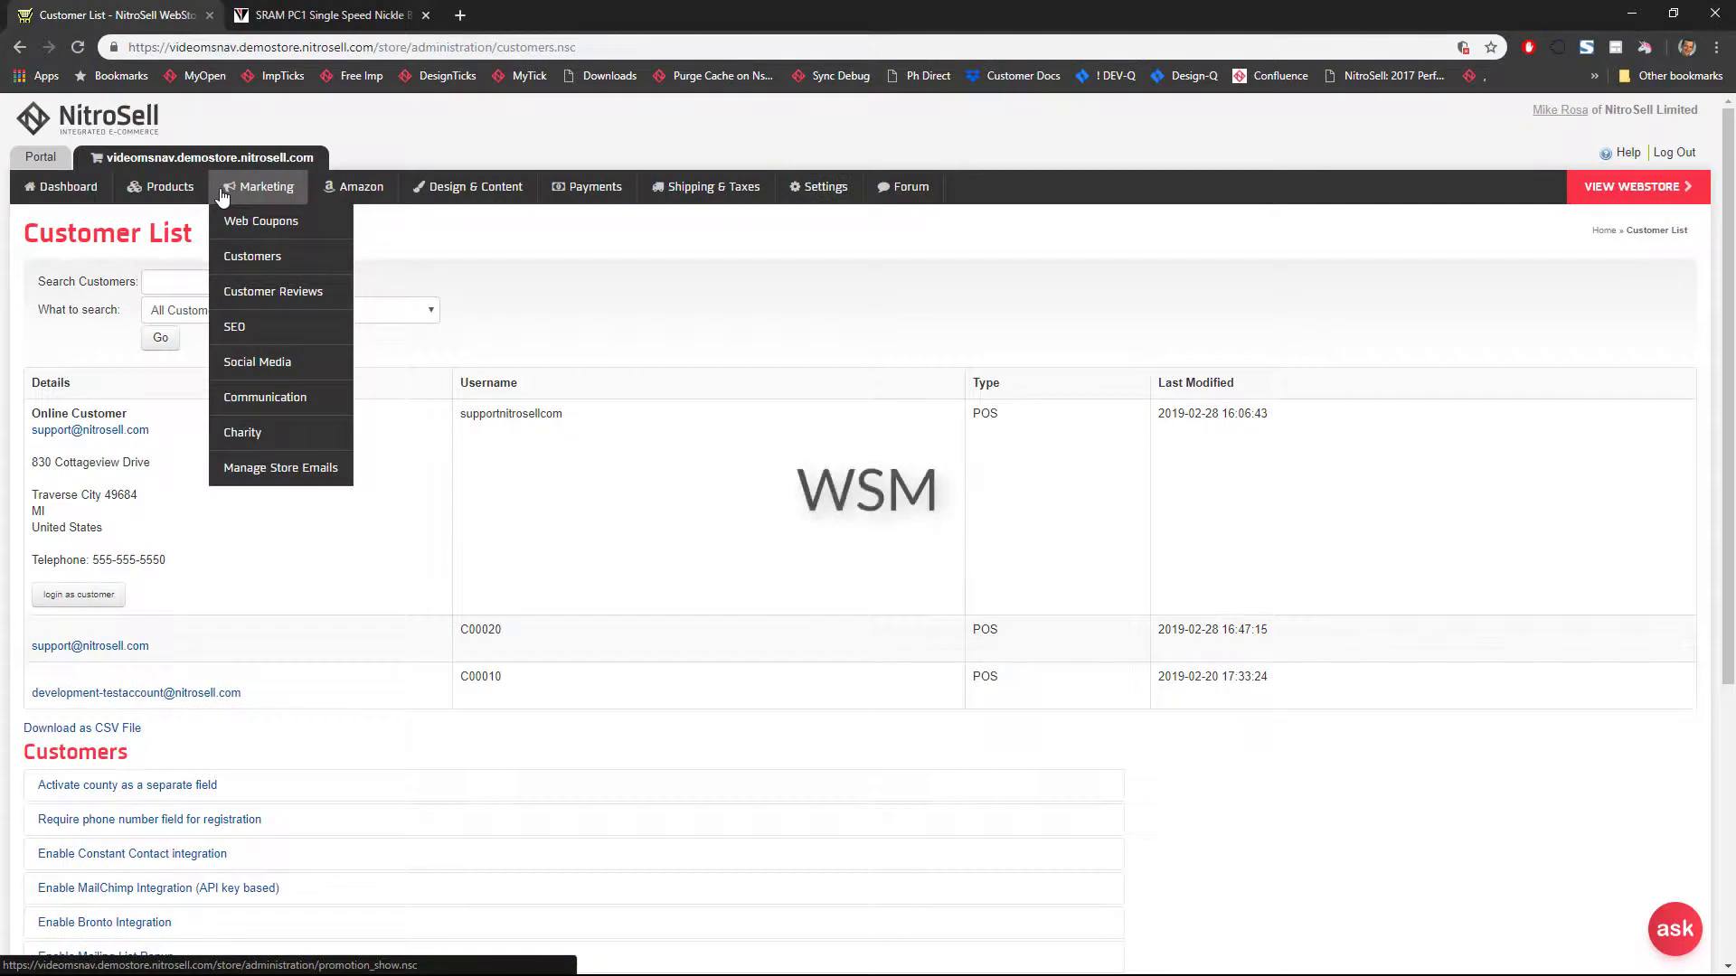
pyautogui.moveTo(568, 194)
pyautogui.moveTo(660, 202)
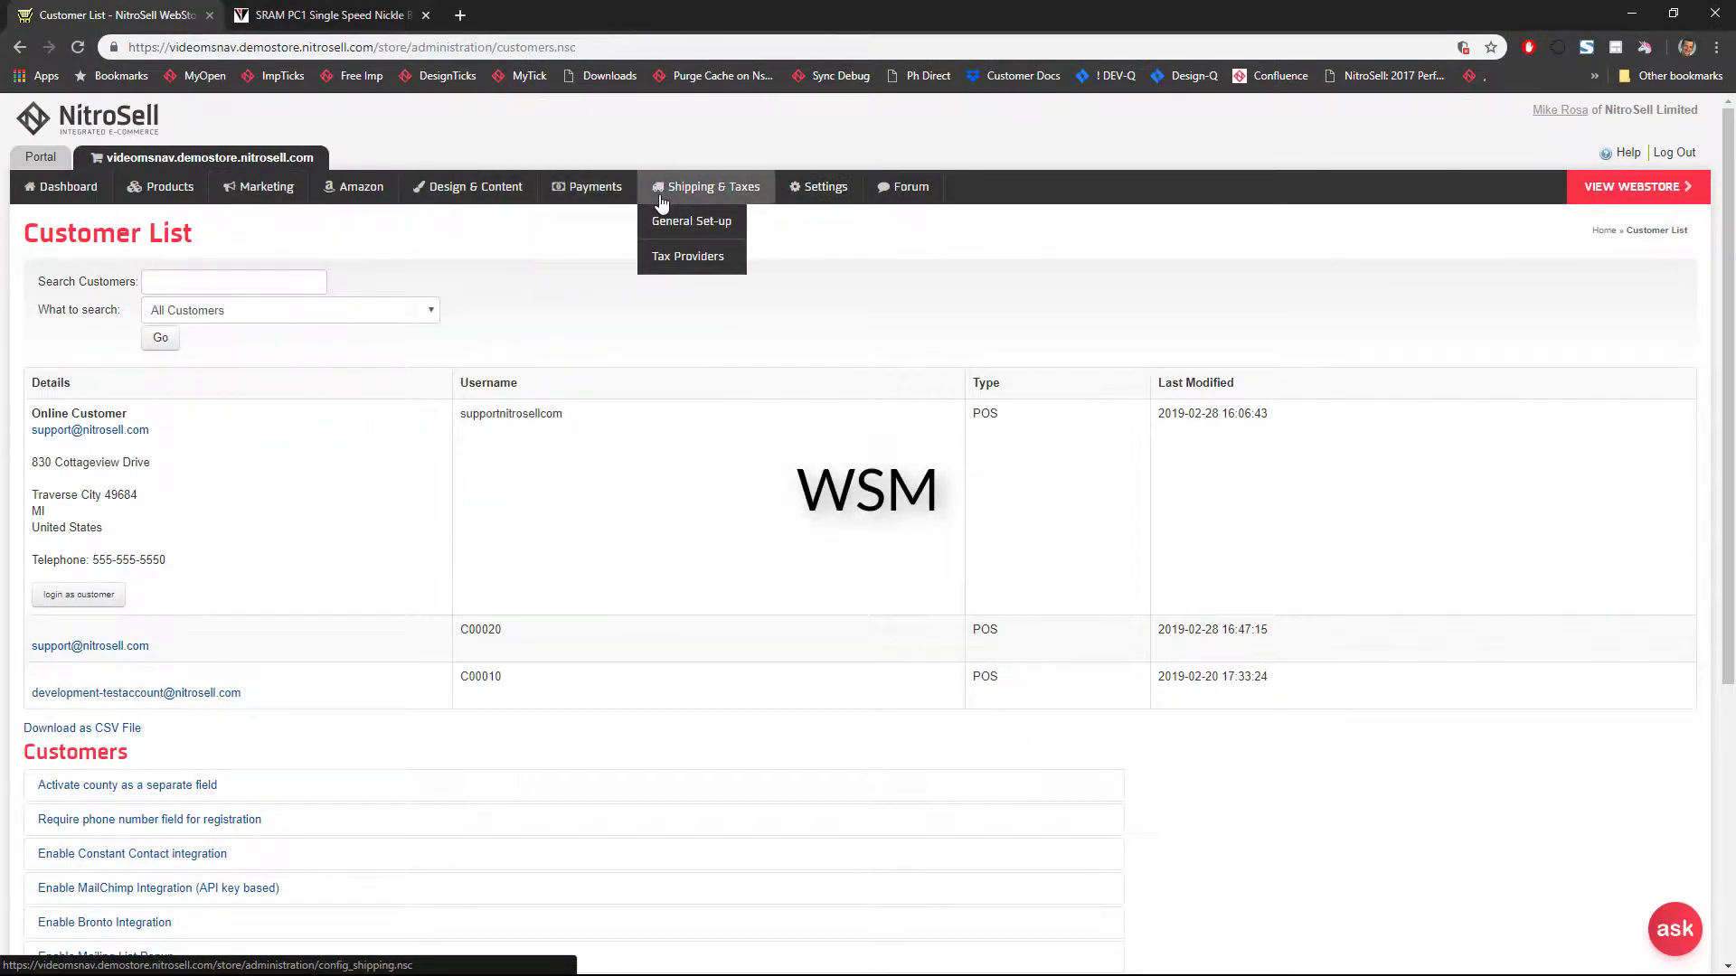
pyautogui.moveTo(515, 182)
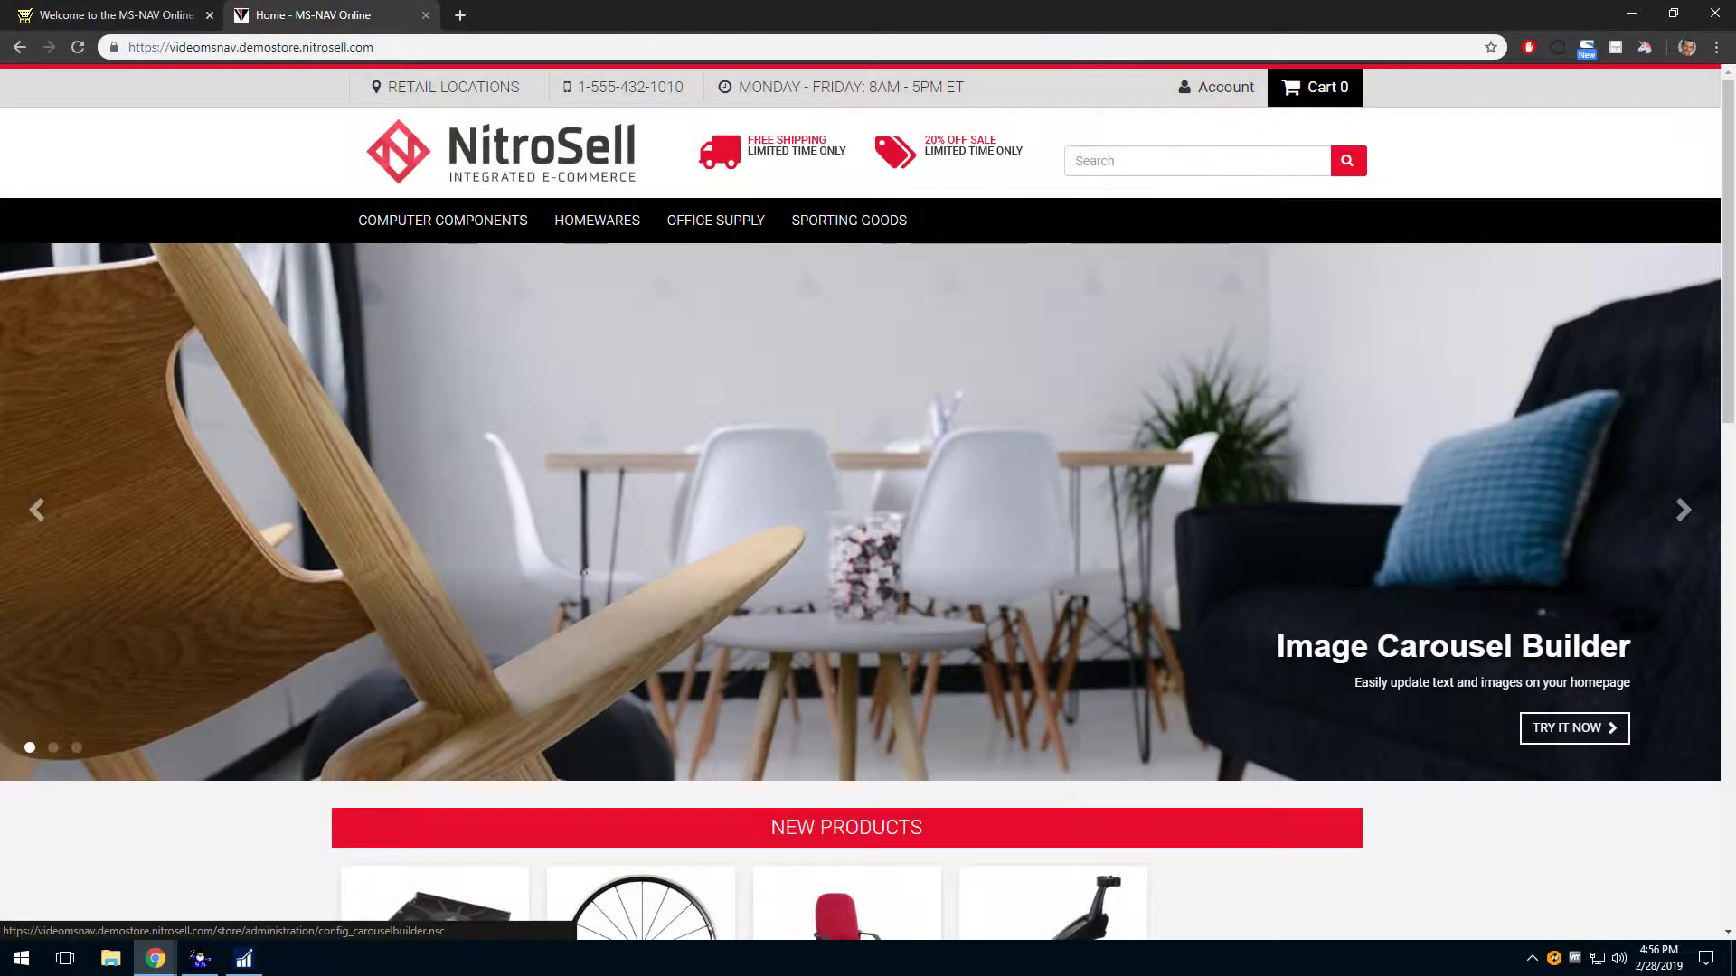
# - Switch to Microsoft Dynamics NAV, view the item card of item 1310 Bike Chain from the Items list and close it
pyautogui.moveTo(244, 958)
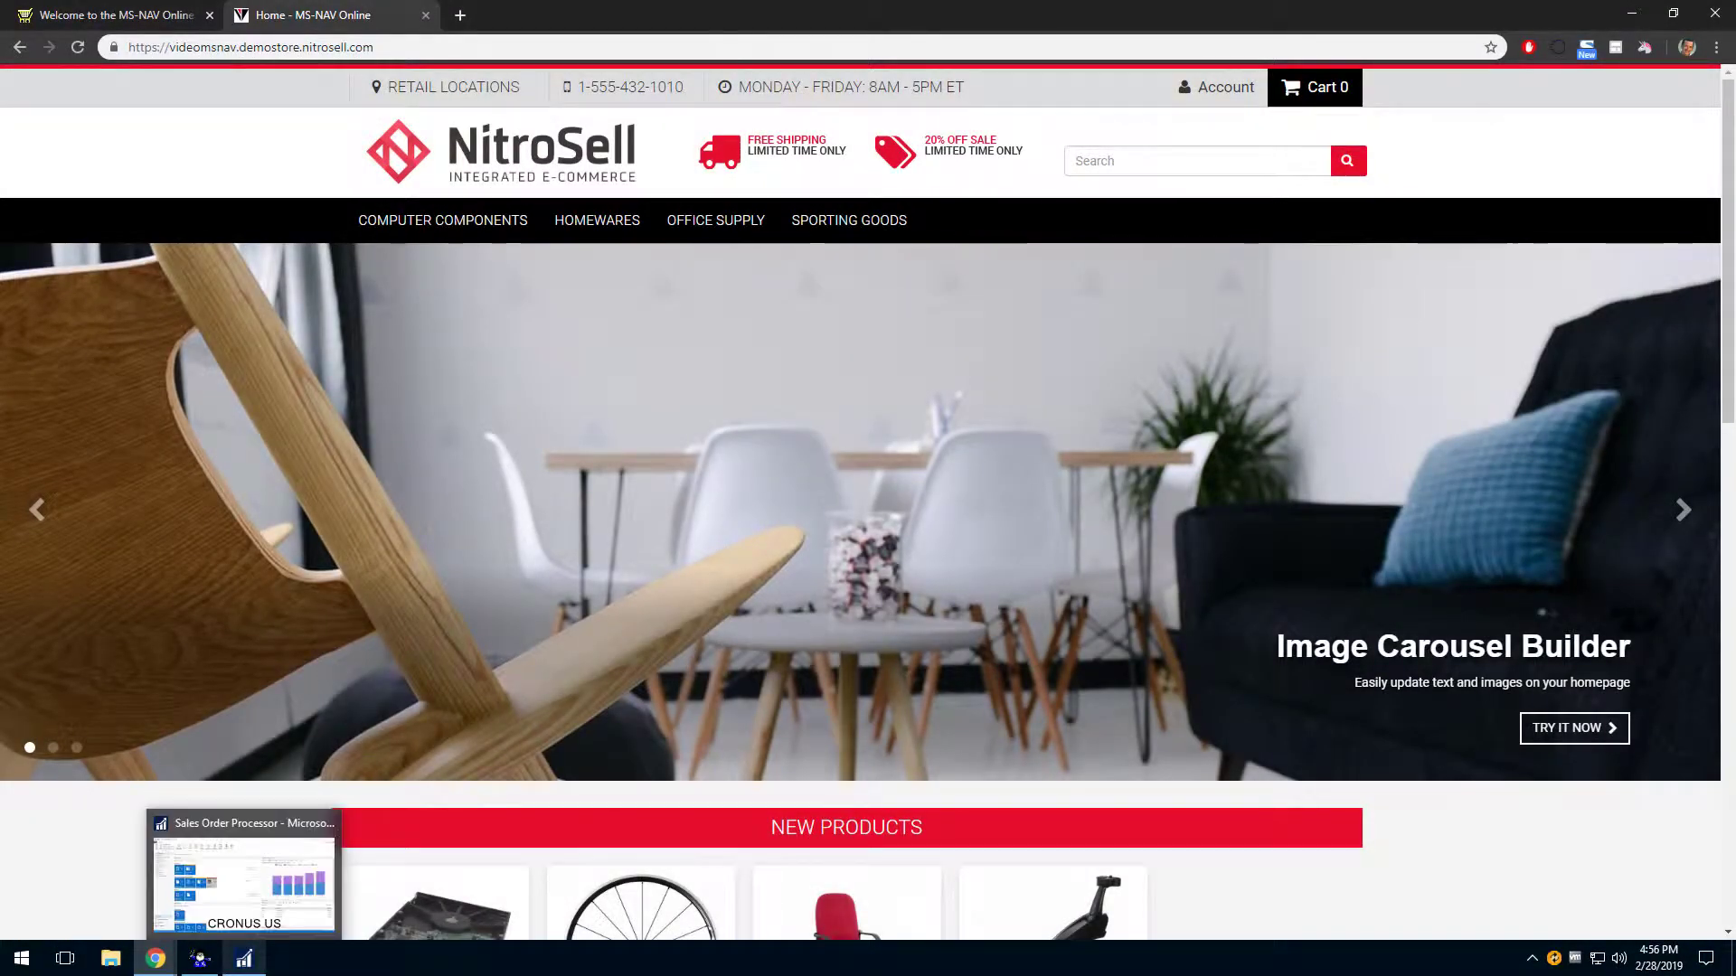
pyautogui.click(244, 881)
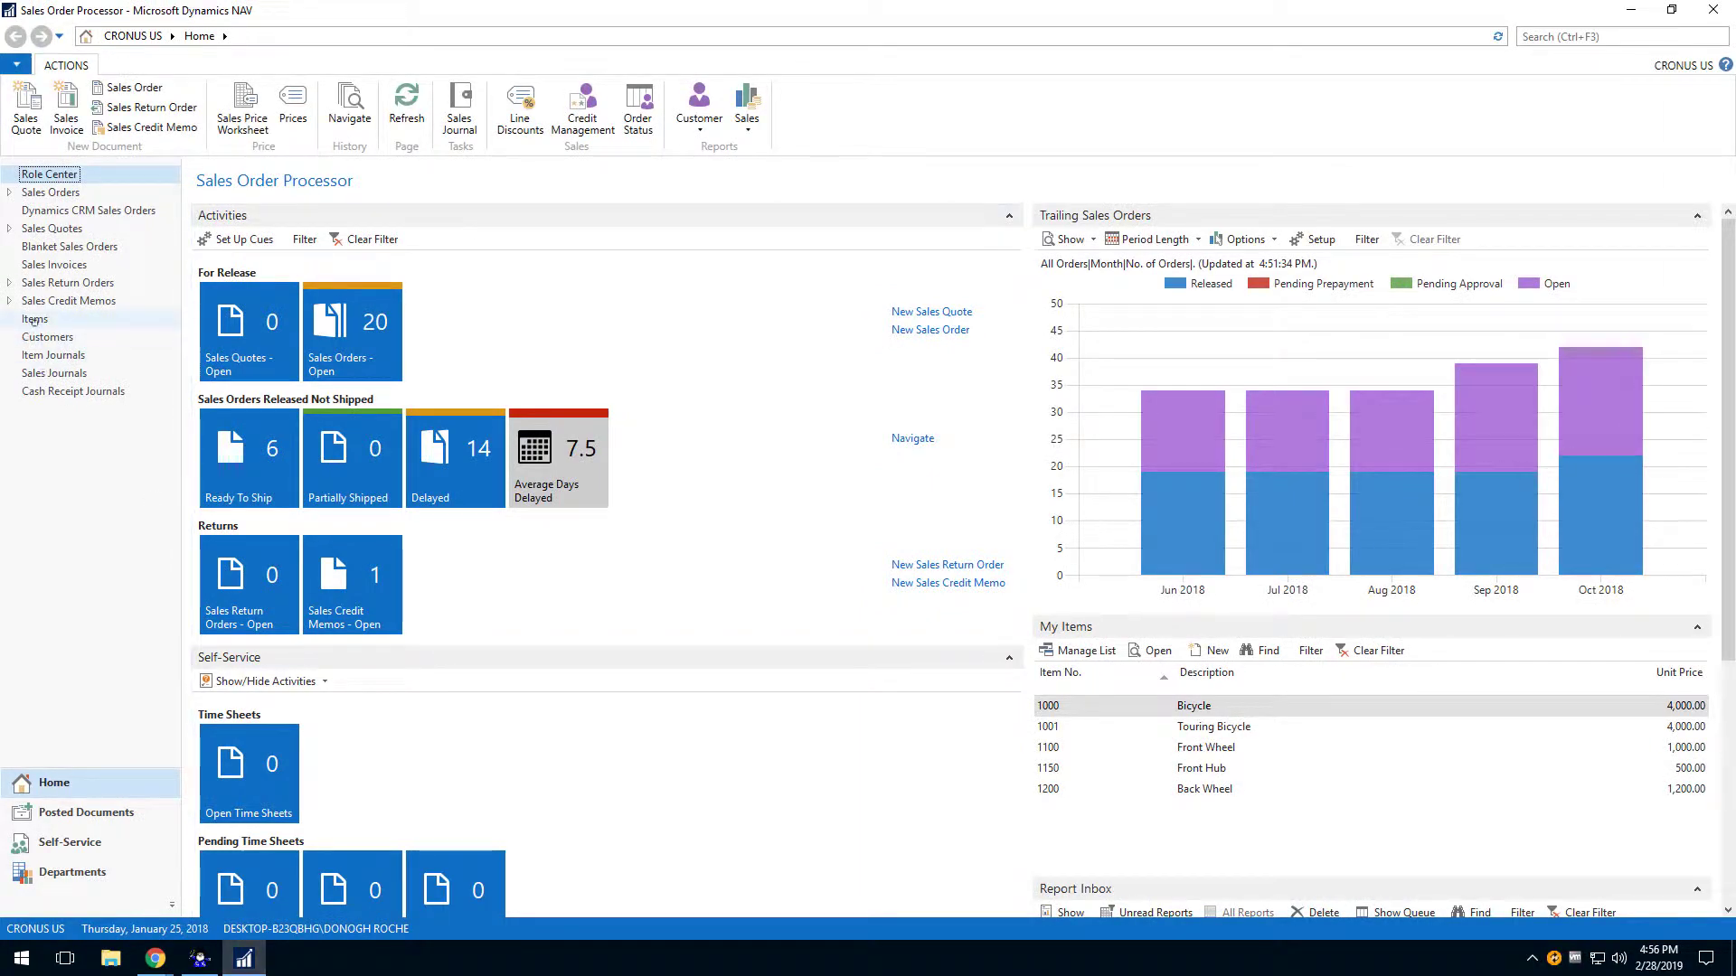
pyautogui.click(34, 320)
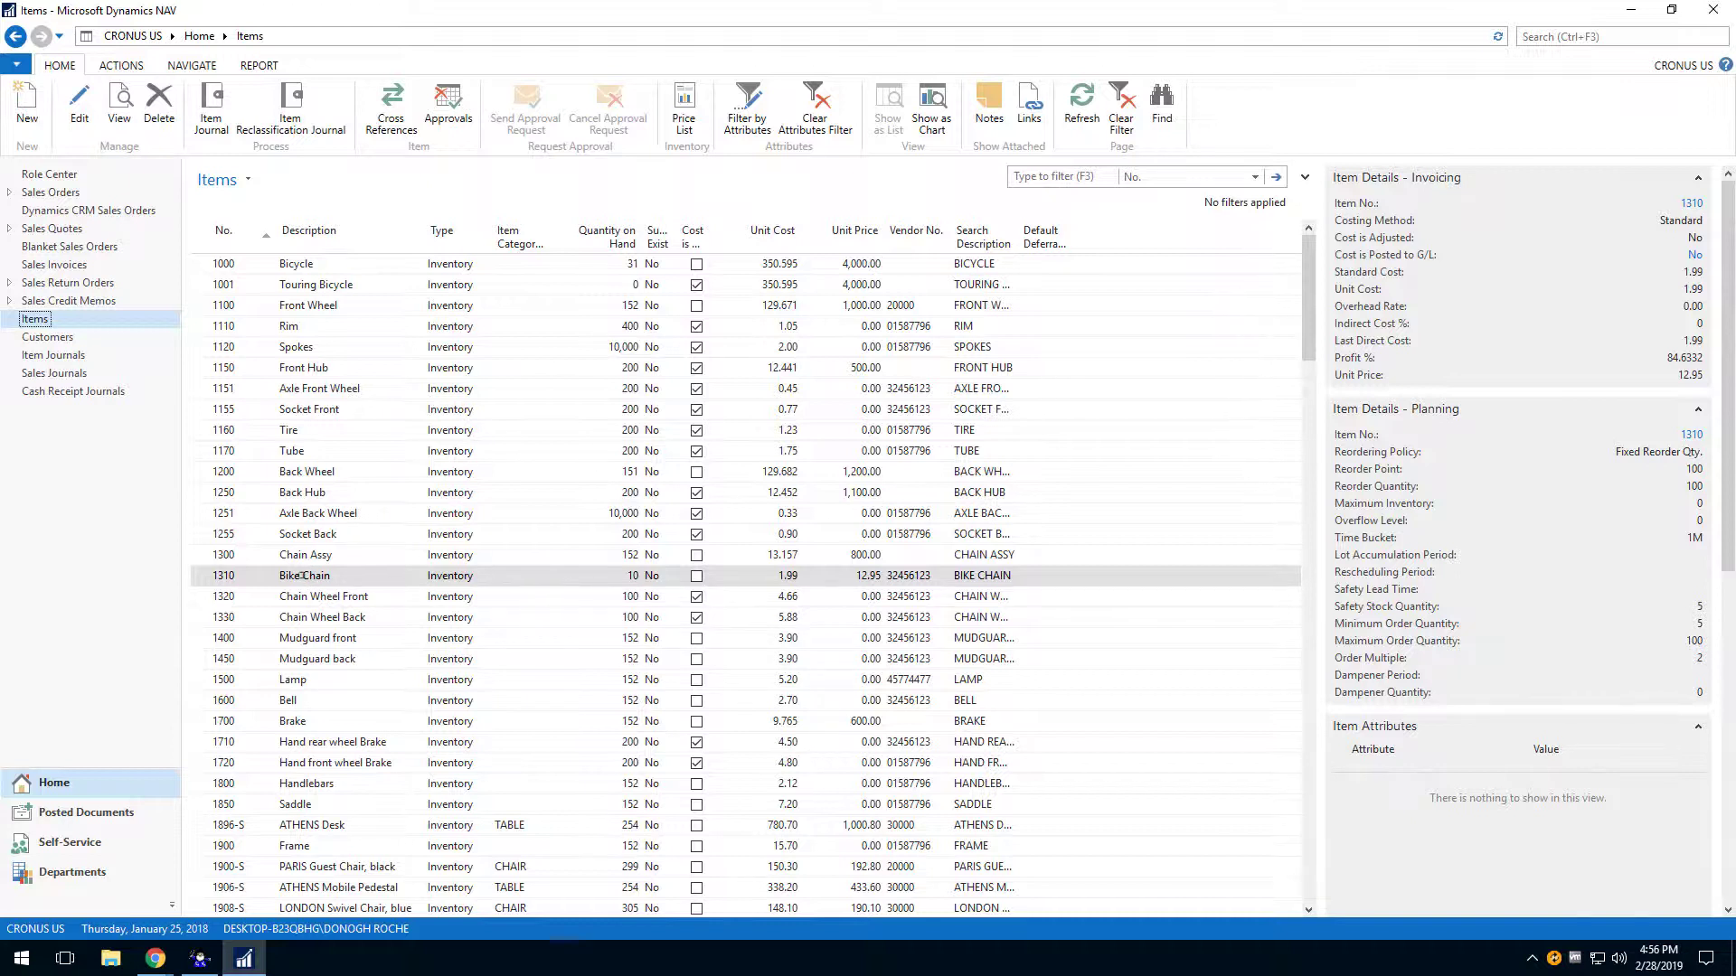
pyautogui.click(79, 117)
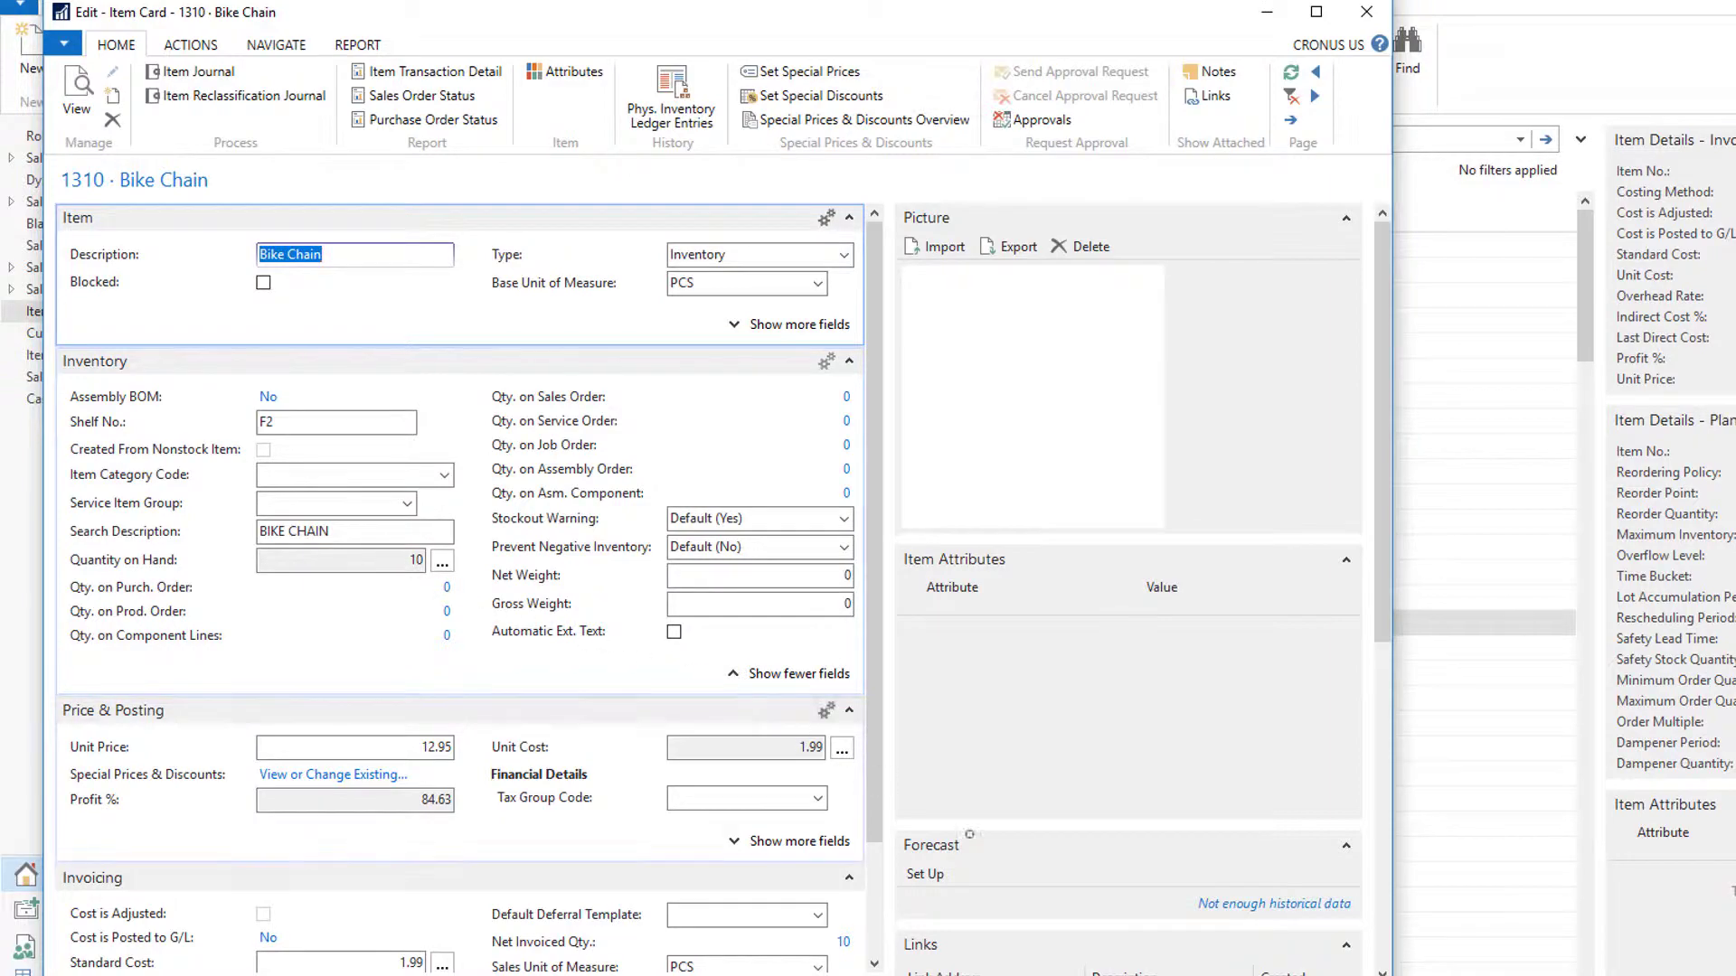
pyautogui.press('Escape')
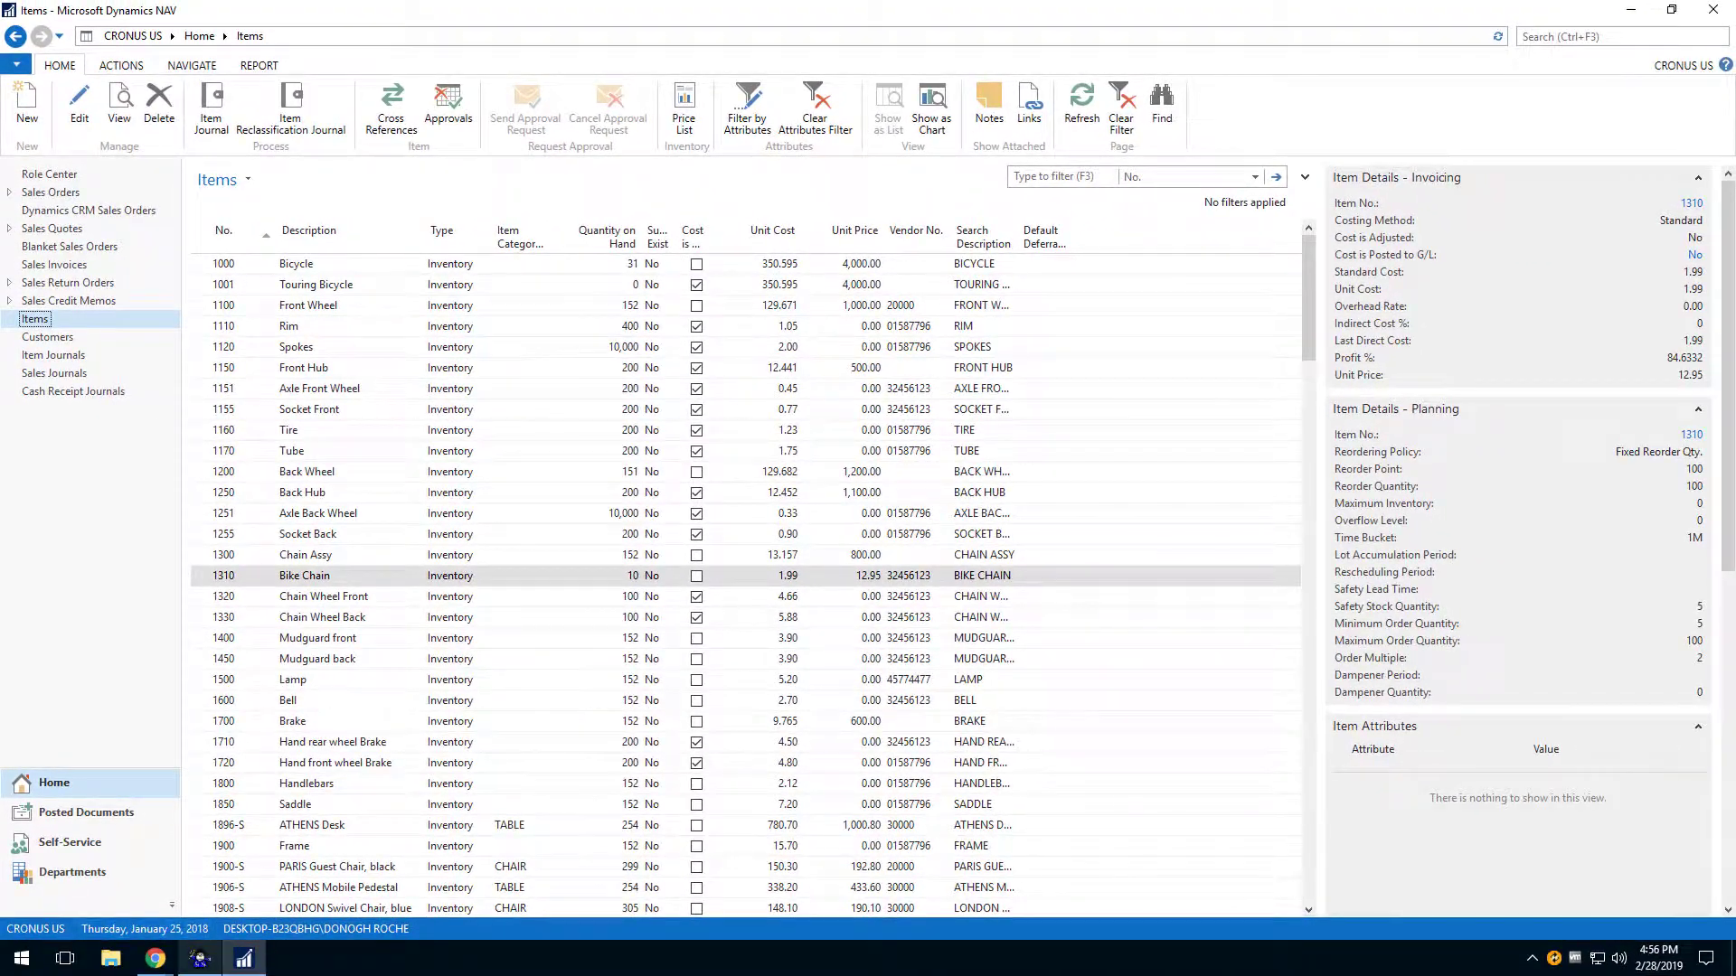
# - Switch to NSc PAM Professional, select the Bike Chain item and review the web departments and categories in the Navigation Structure Manager
pyautogui.click(200, 959)
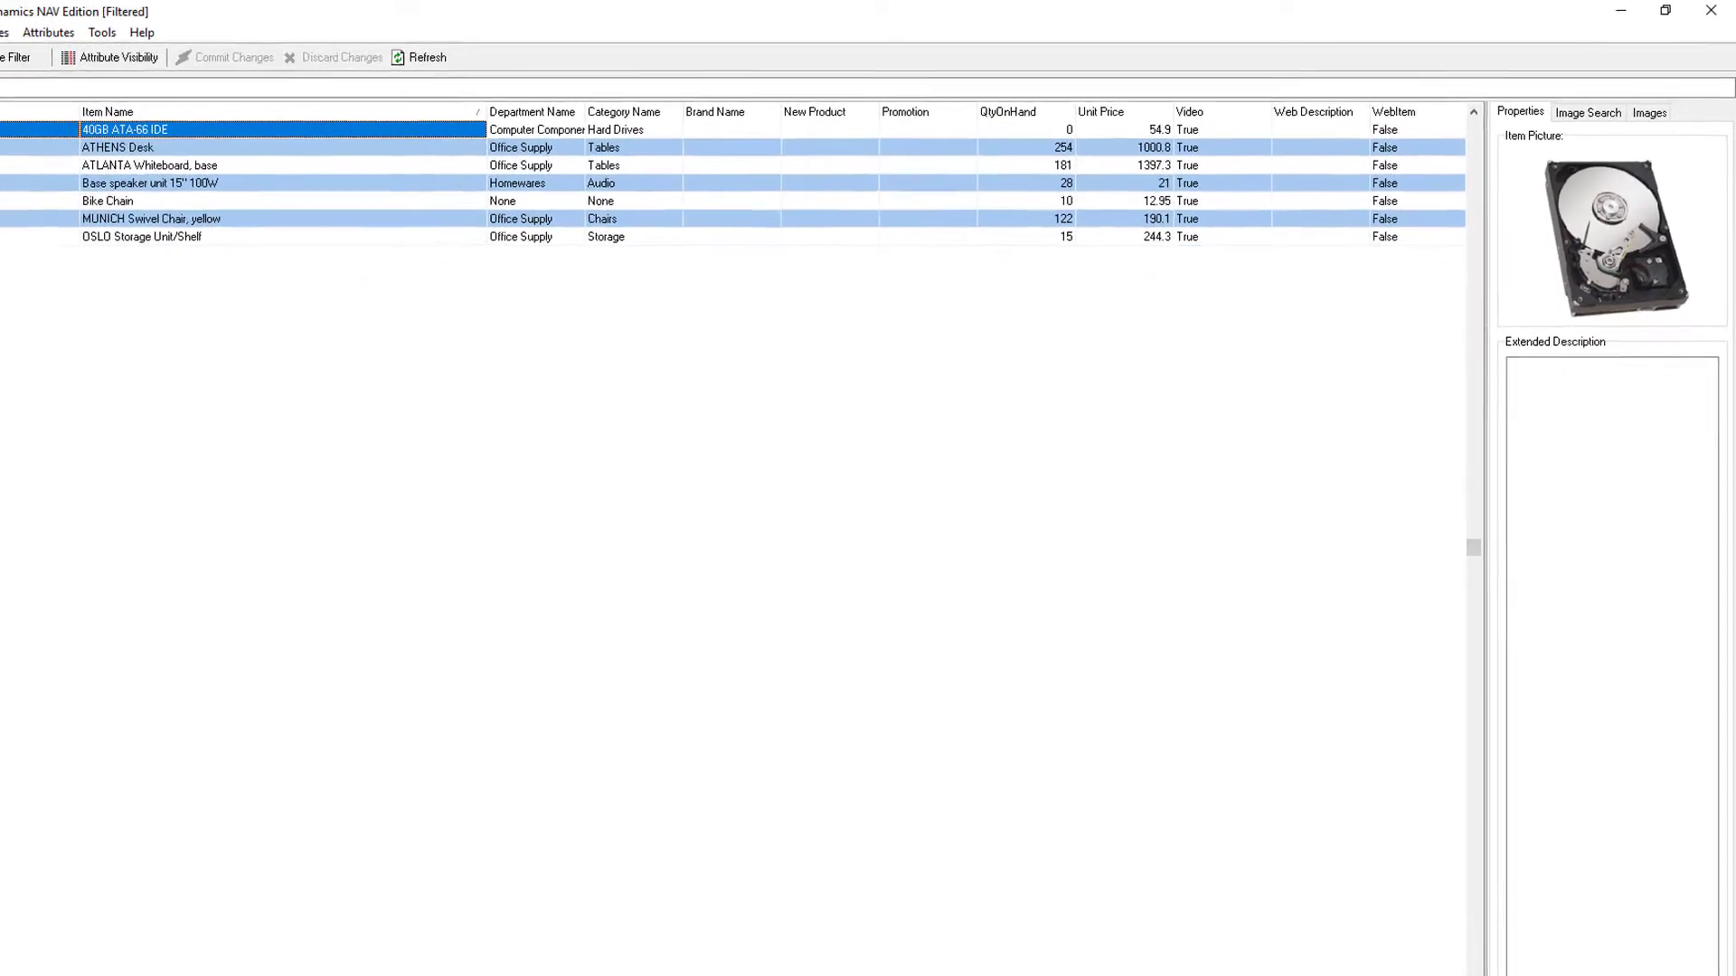
pyautogui.click(287, 187)
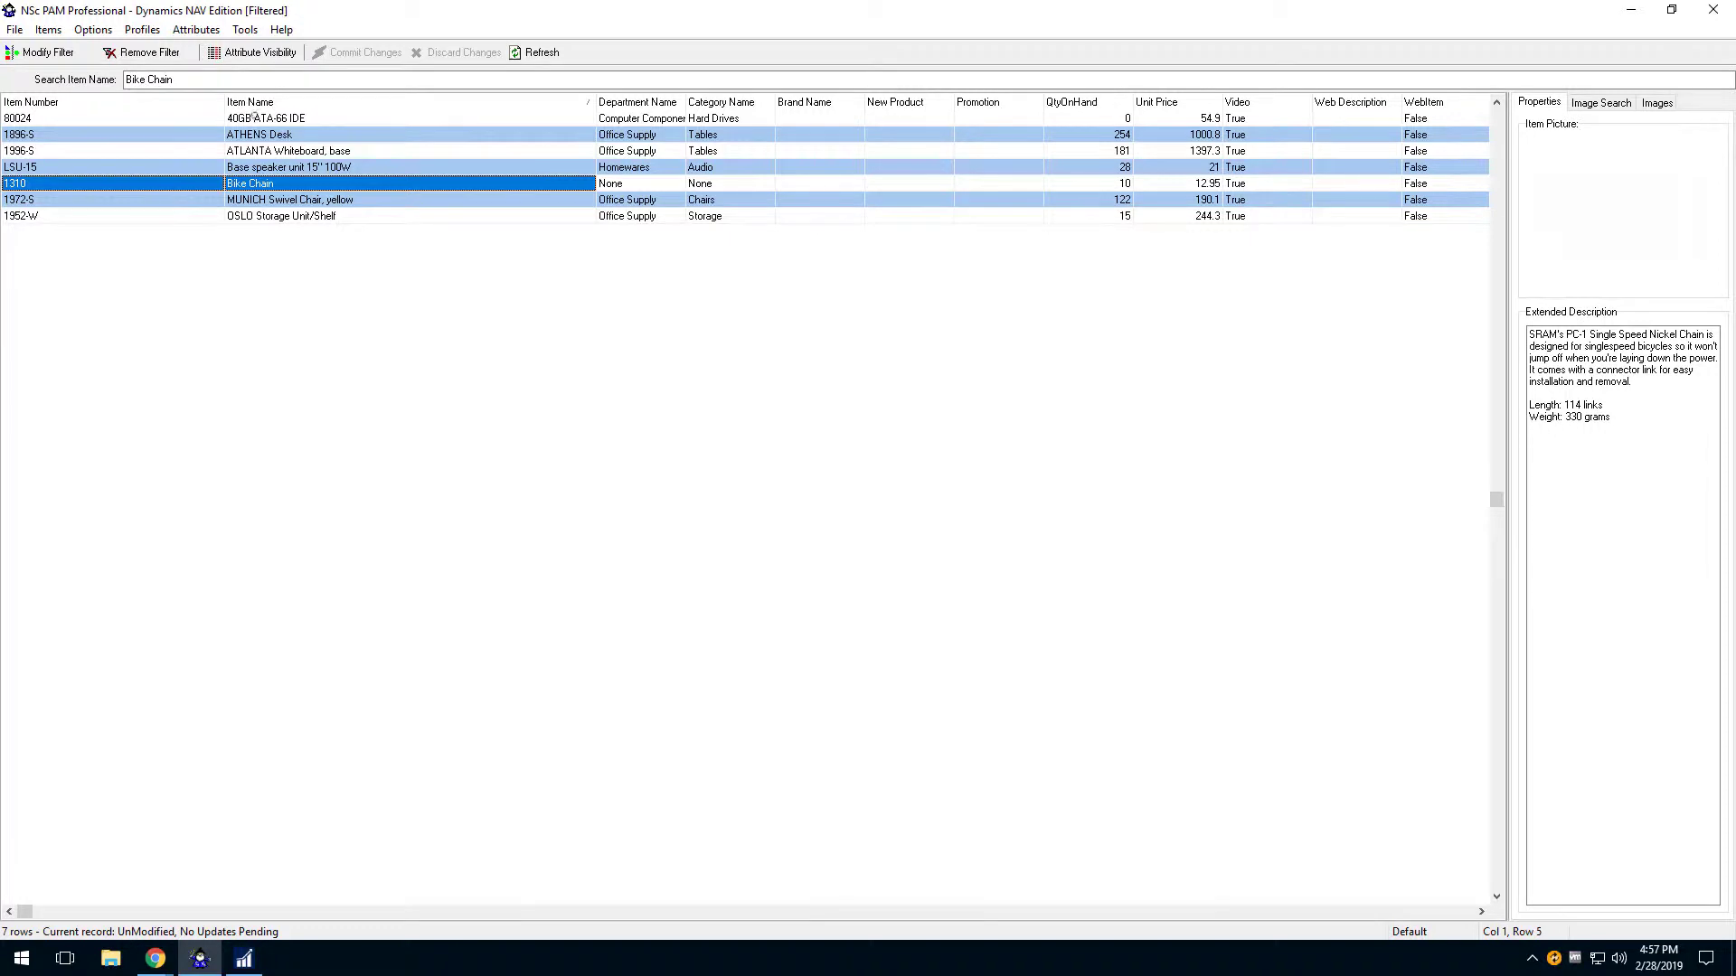
pyautogui.click(245, 30)
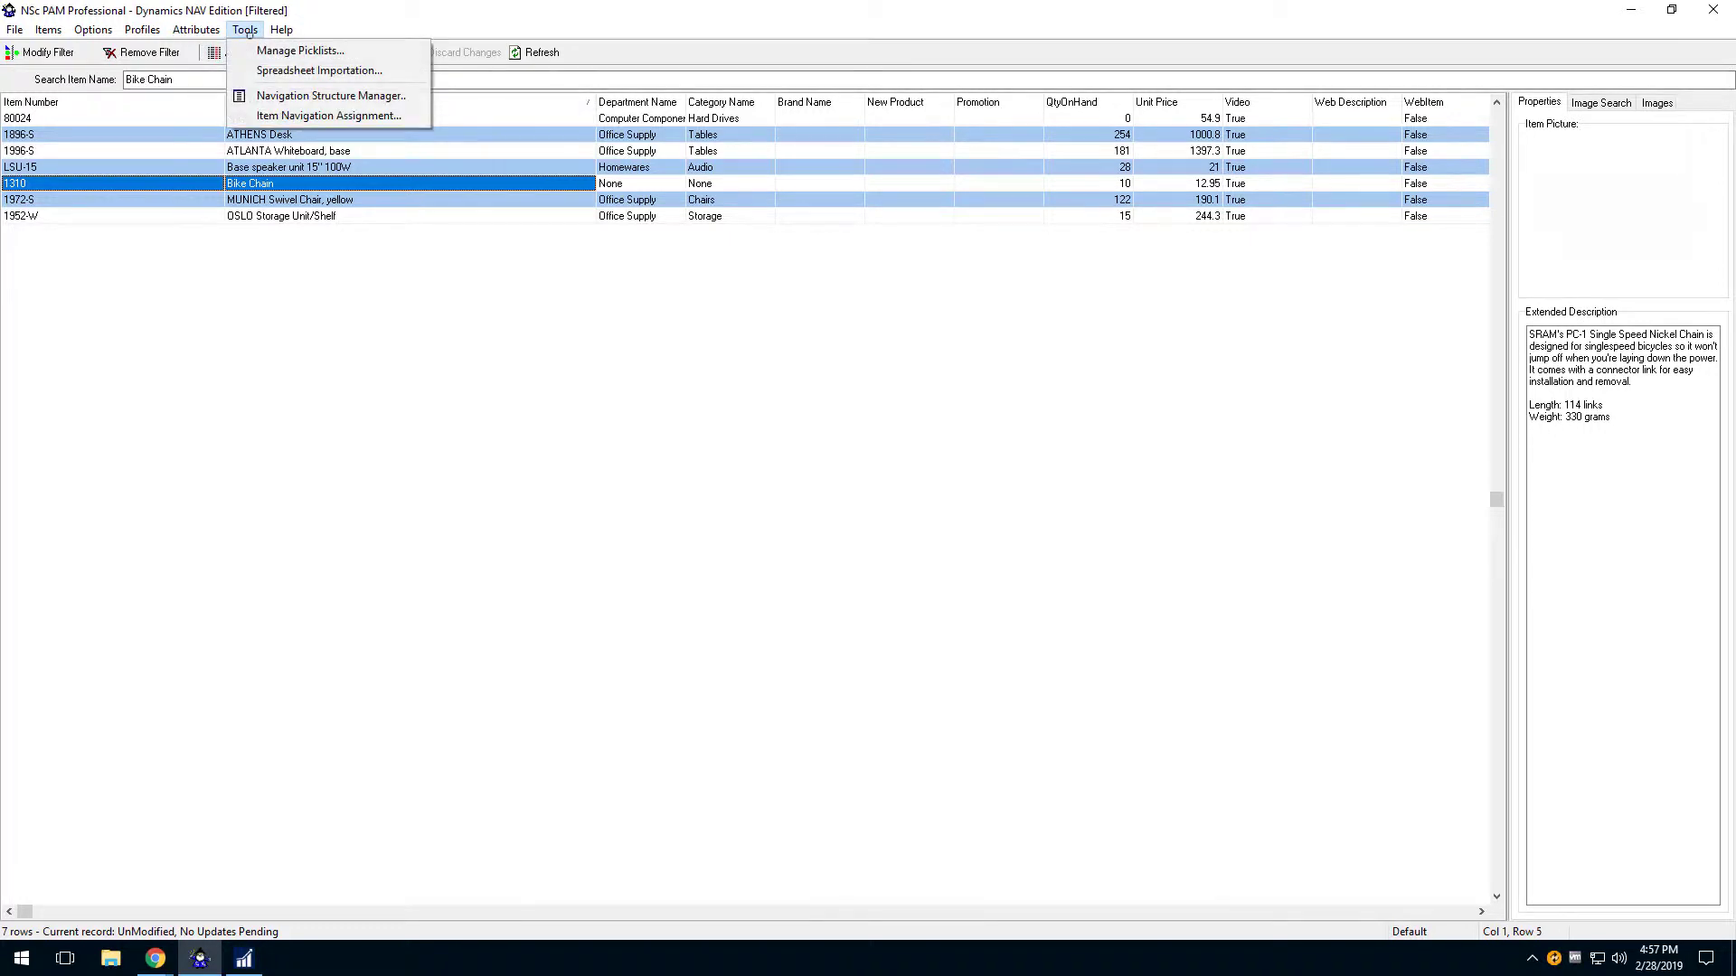
pyautogui.click(297, 96)
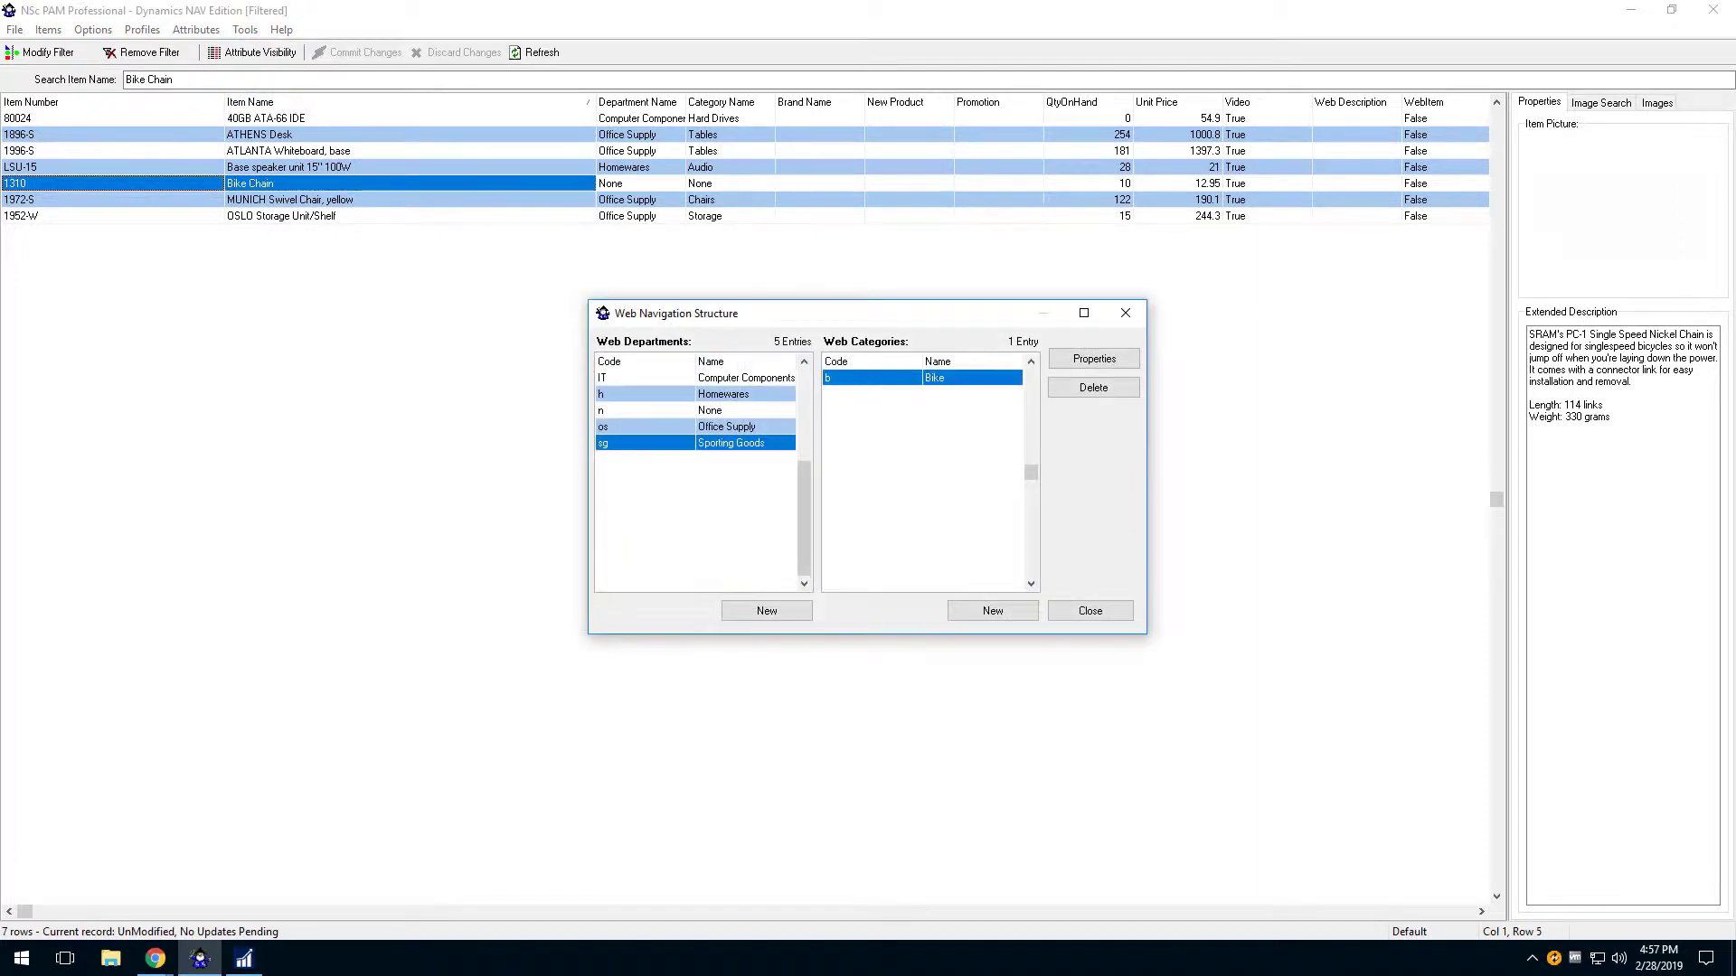
pyautogui.click(1091, 610)
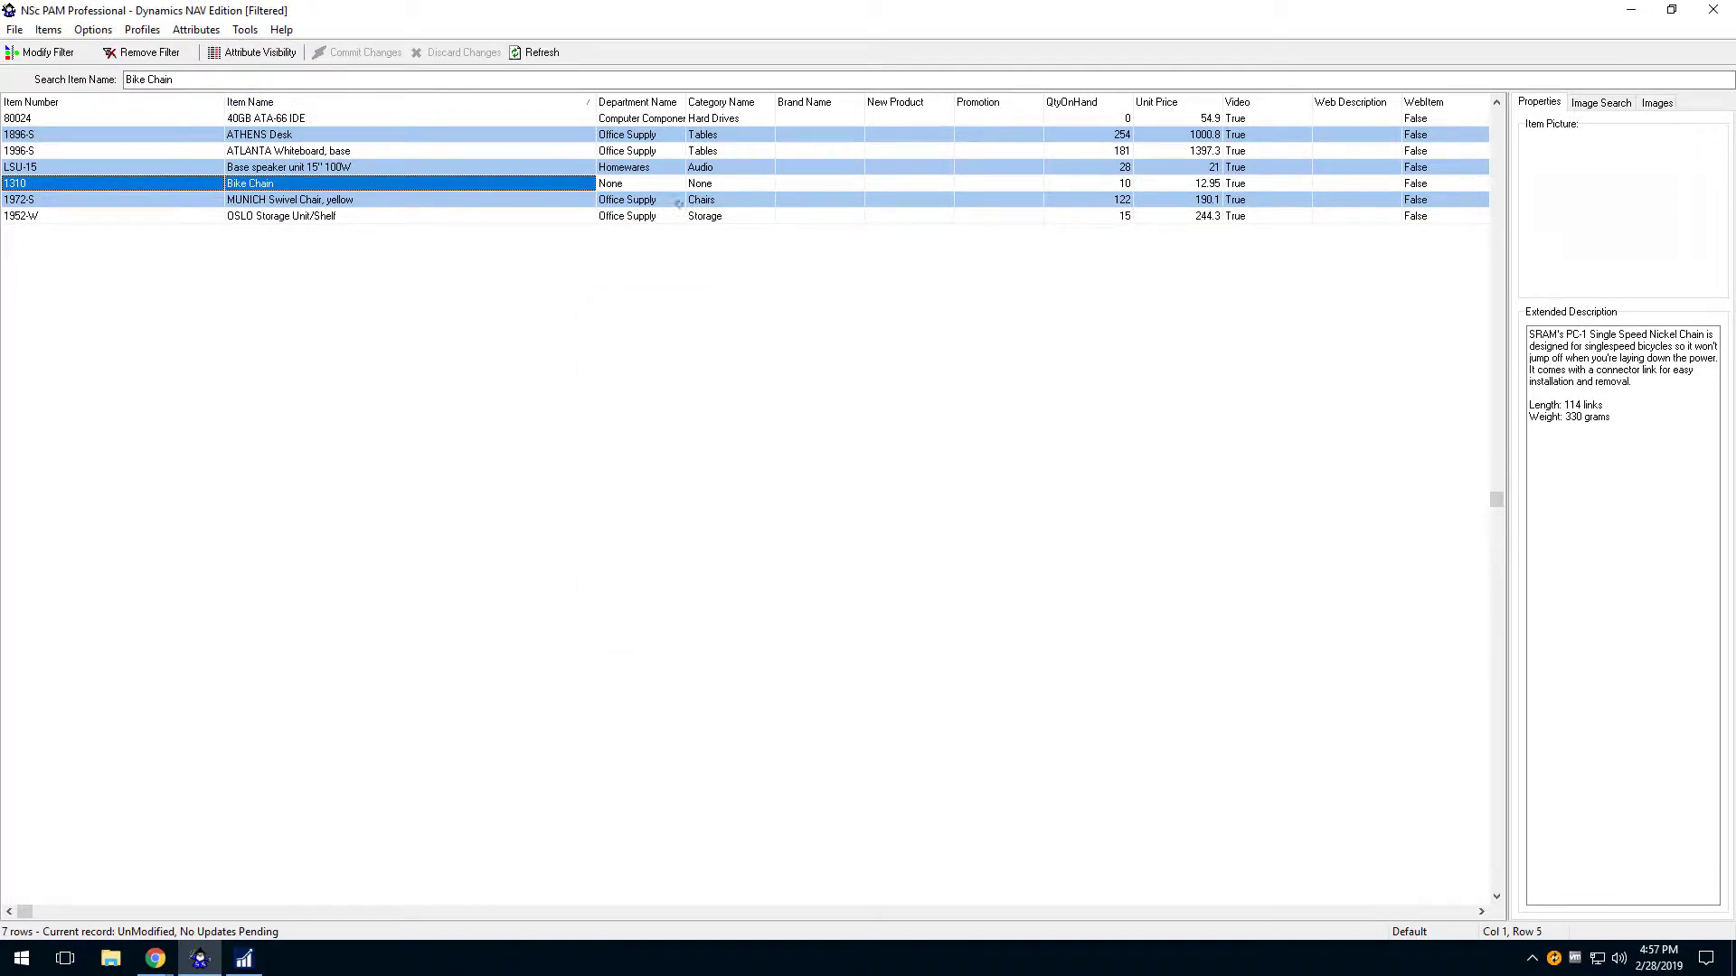
# - Assign the Bike Chain item to the Sporting Goods department and the Bike category, and commit the changes
pyautogui.click(633, 184)
pyautogui.click(675, 184)
pyautogui.click(653, 244)
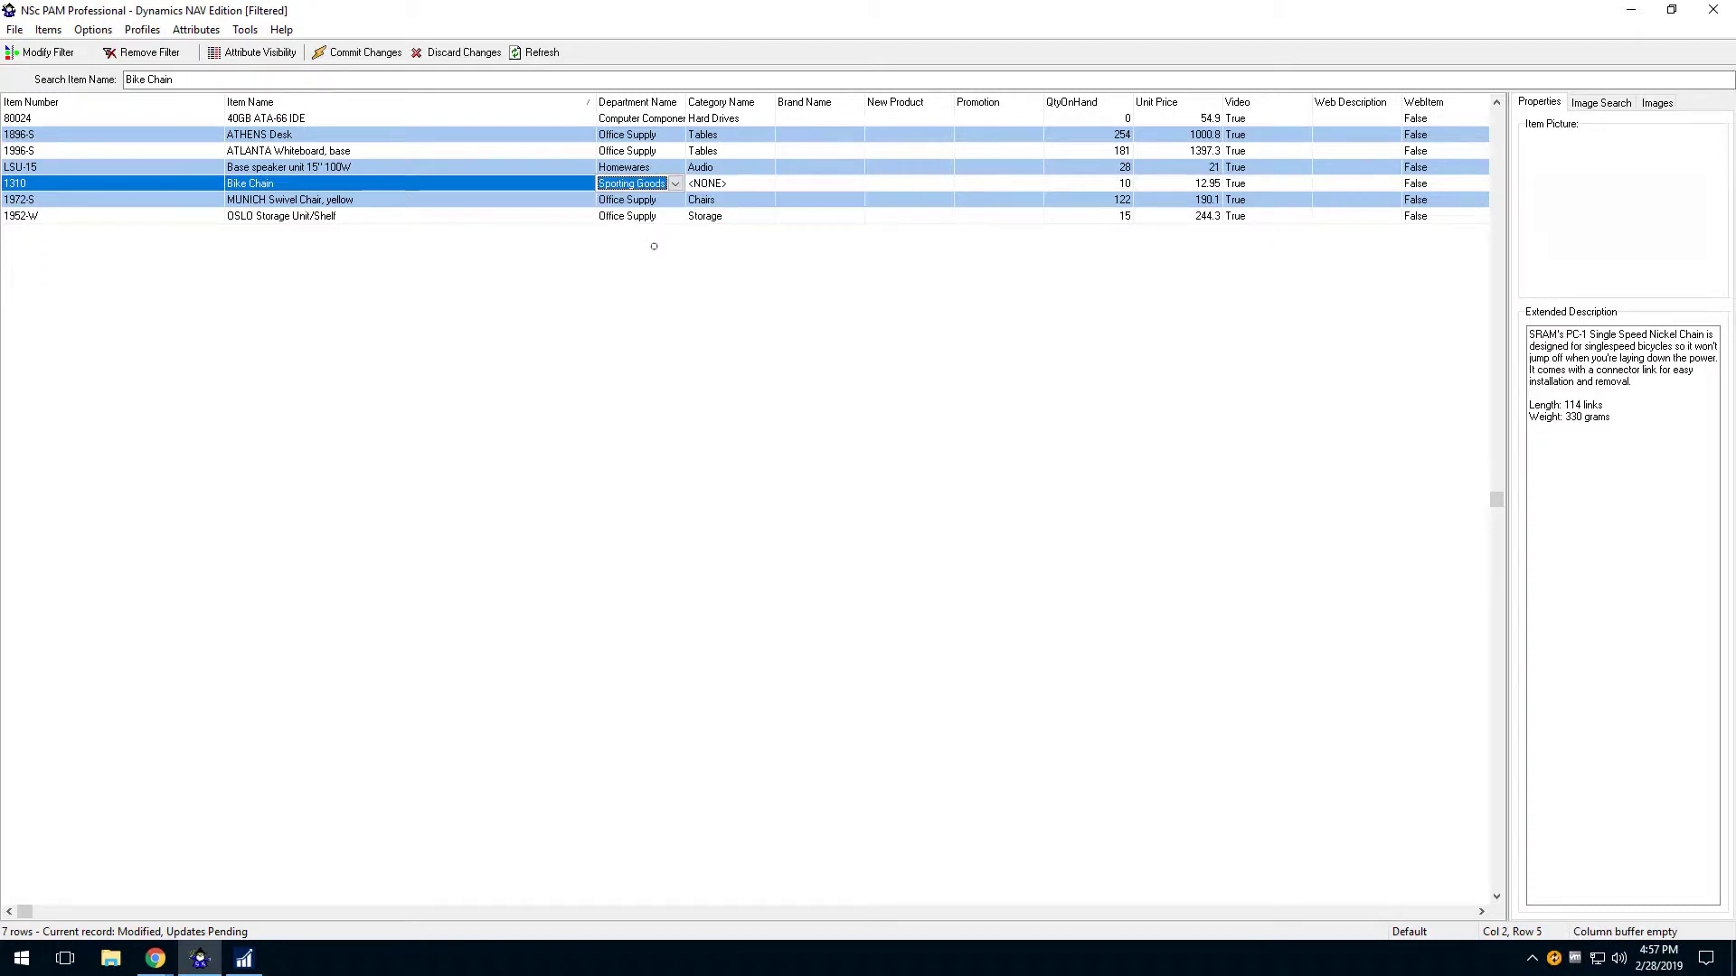
pyautogui.click(723, 183)
pyautogui.click(721, 199)
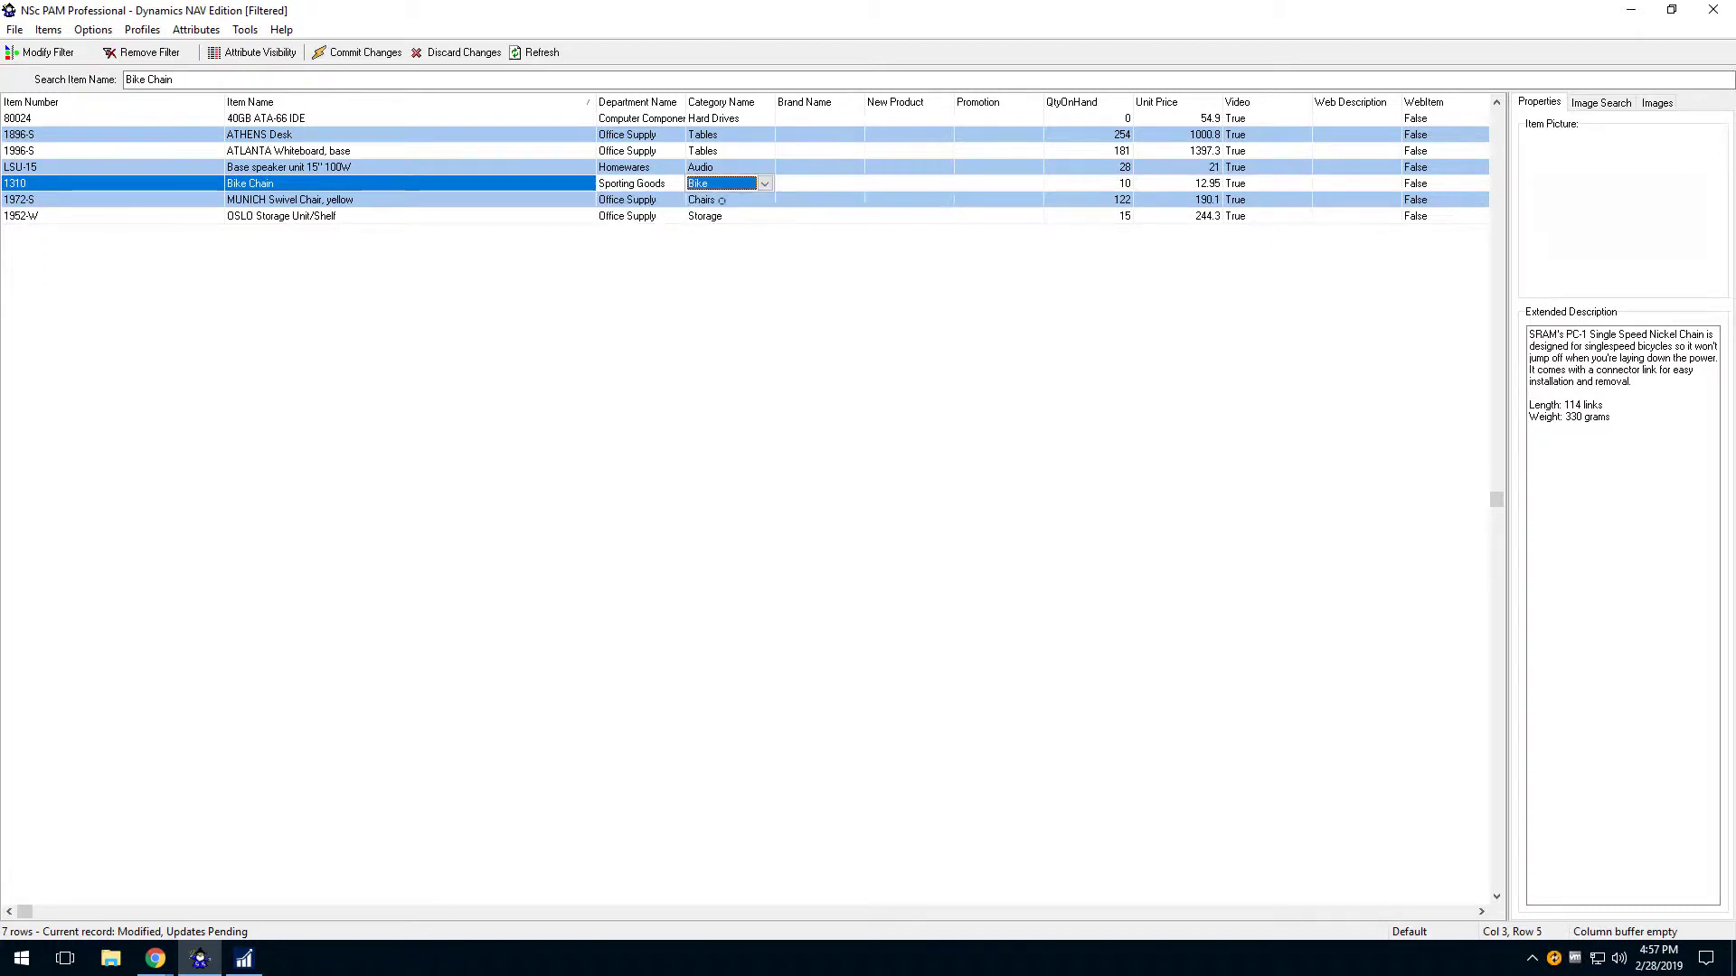
pyautogui.click(357, 52)
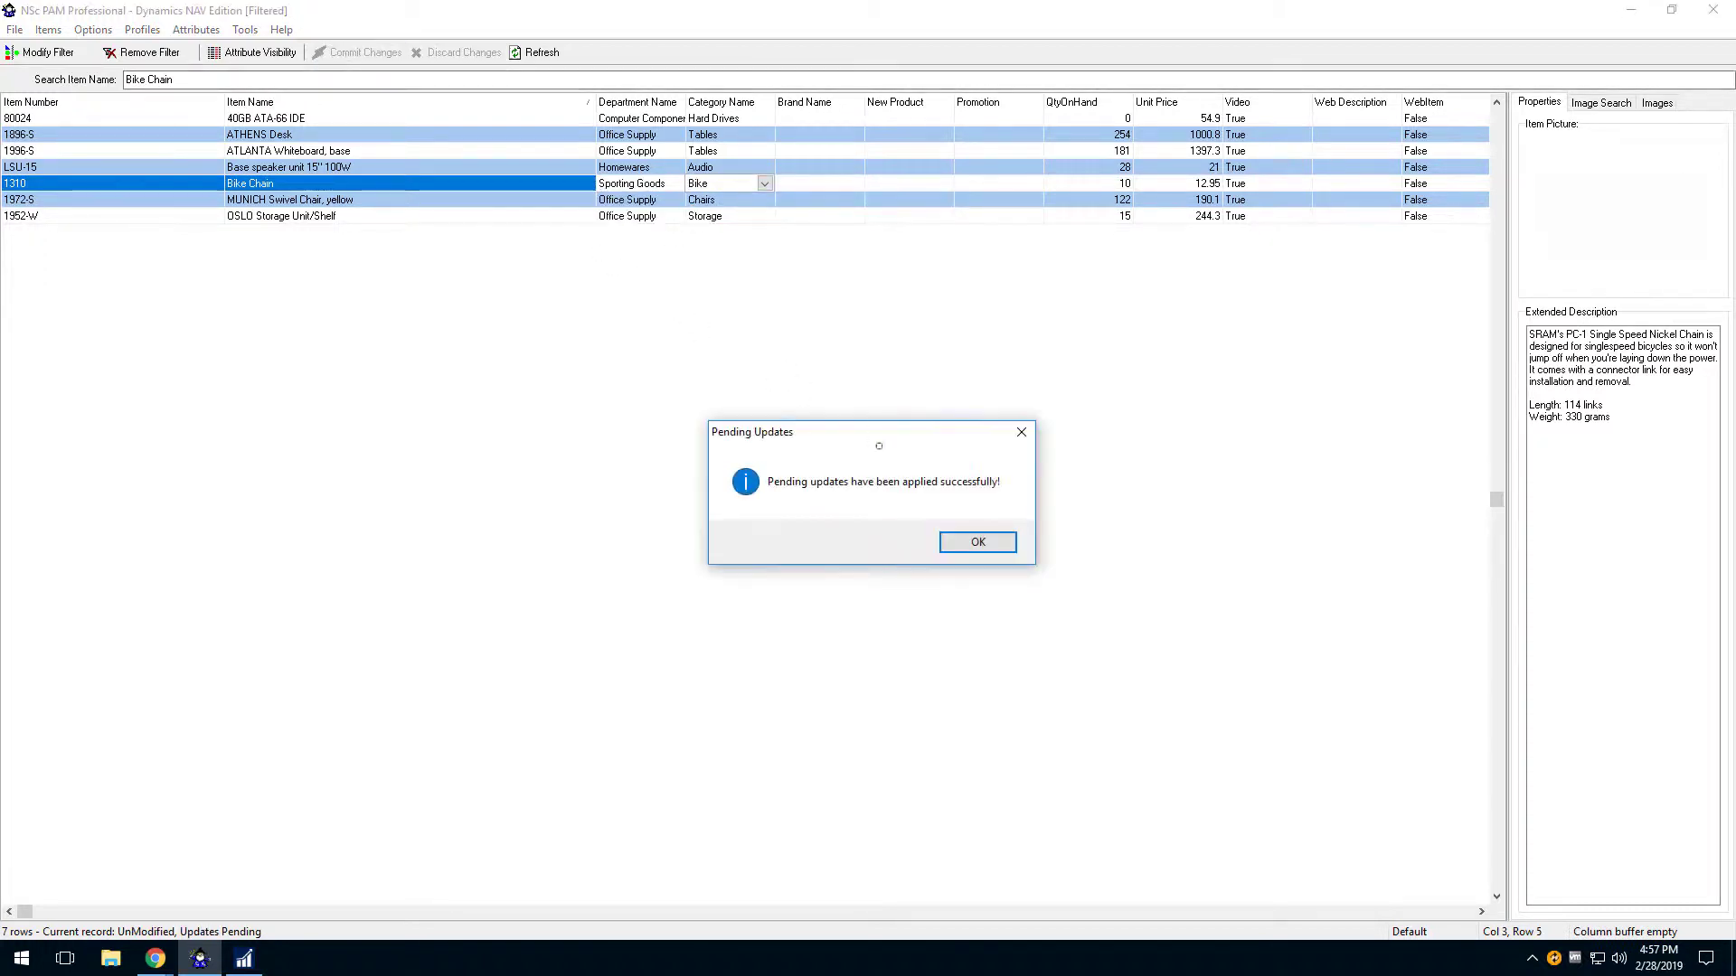
pyautogui.click(968, 541)
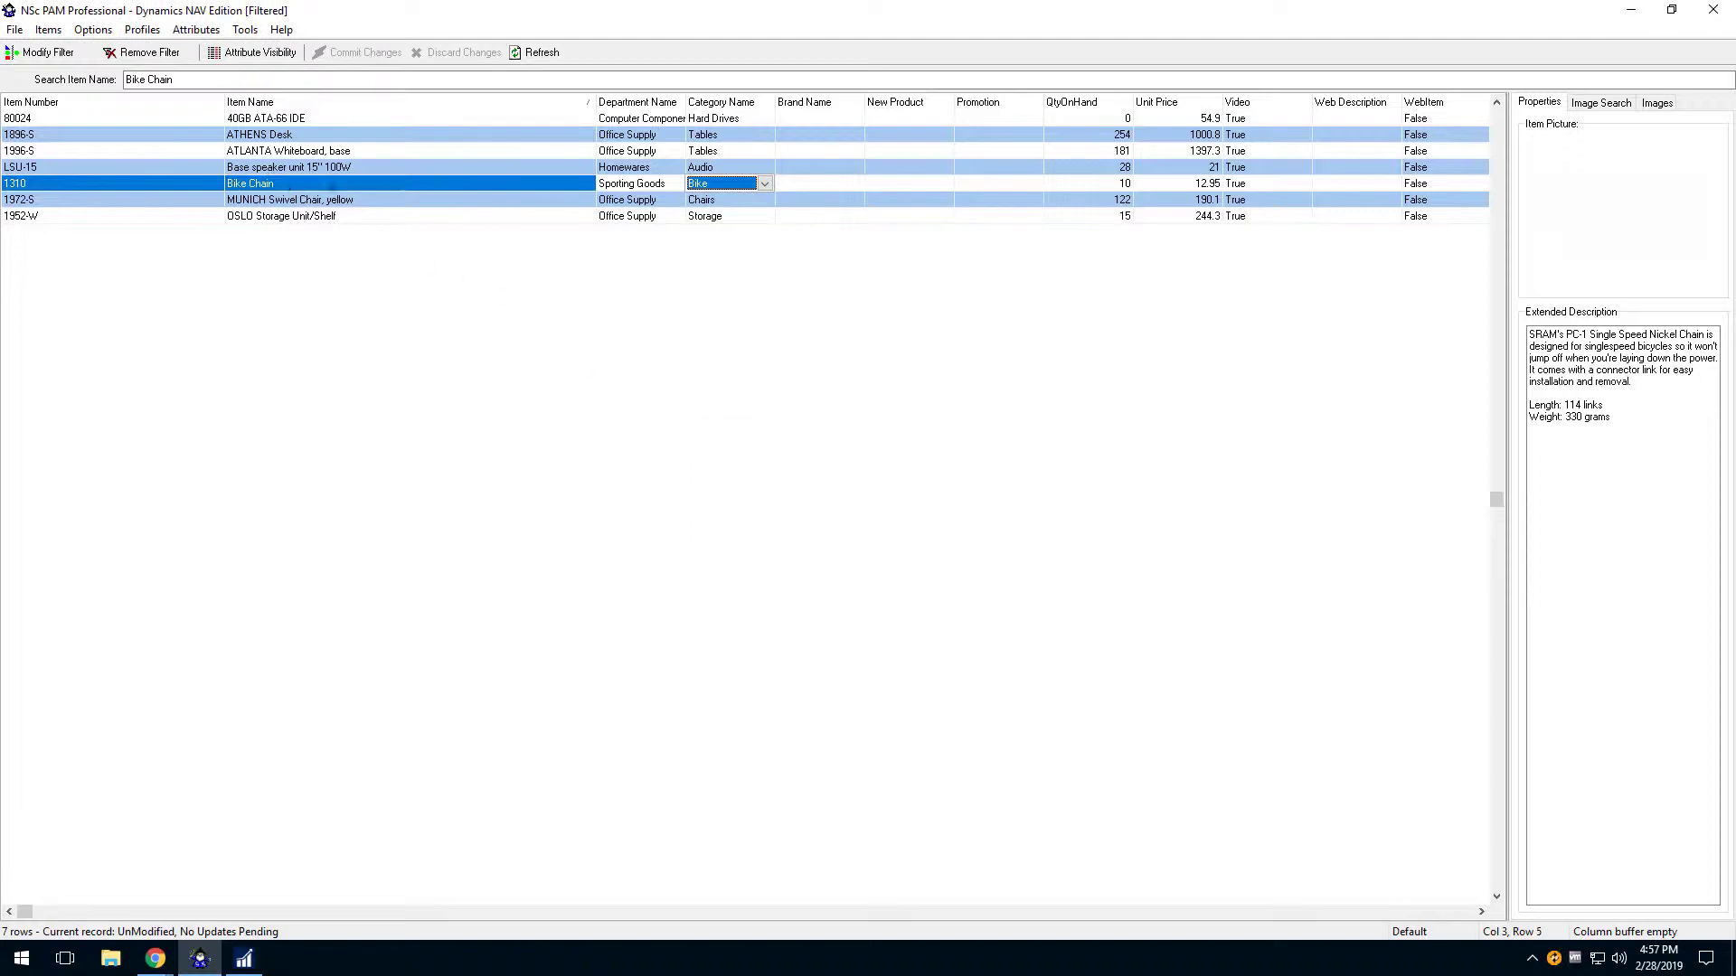
# - Narrow the Item Name column and enter "SRAM PC1 Single Speed Nickle Bike Chain" as the Bike Chain's web description
pyautogui.moveTo(594, 101); pyautogui.dragTo(398, 101)
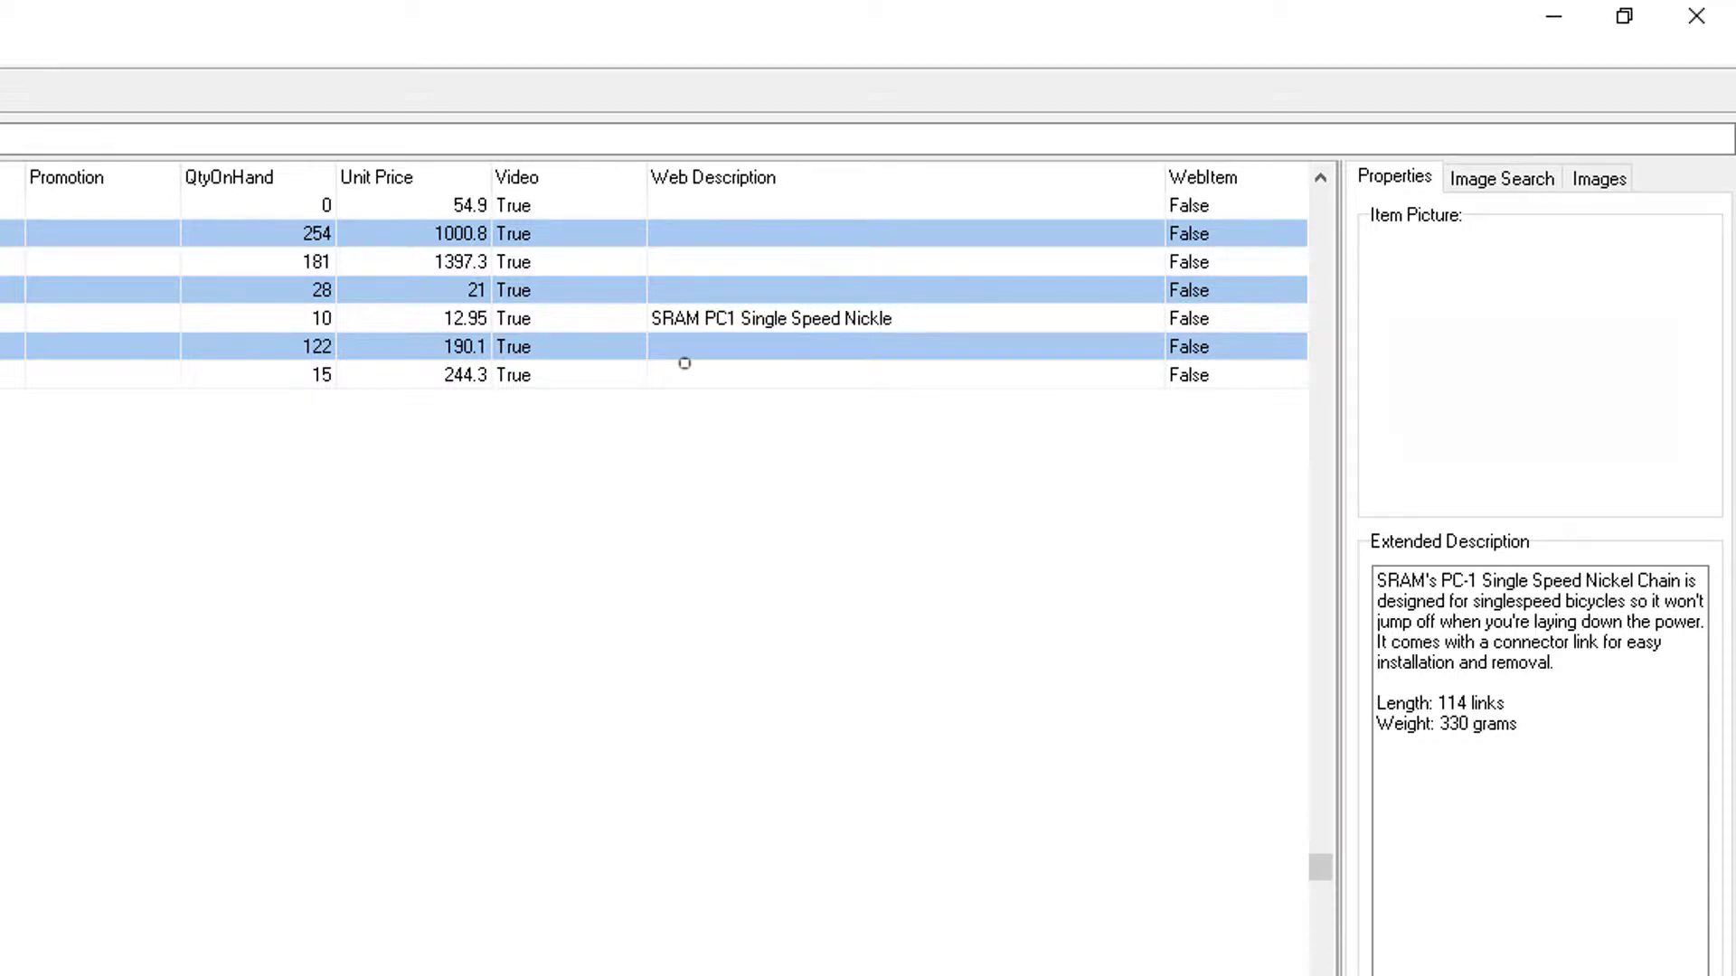
pyautogui.write('in')
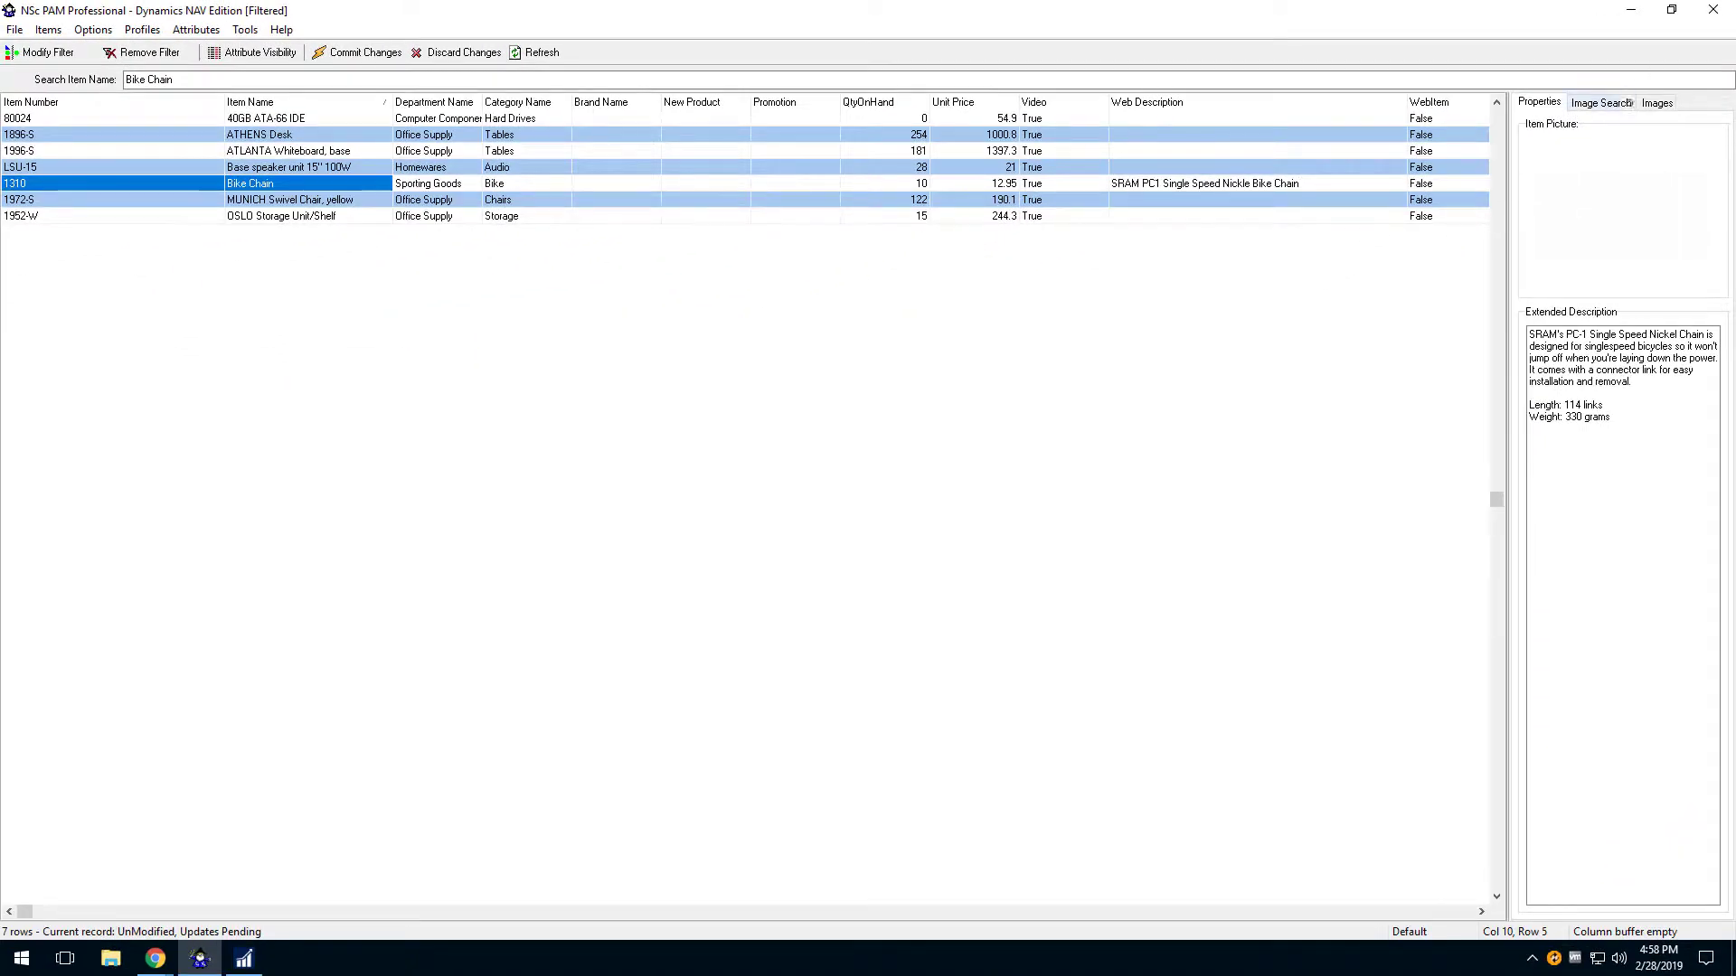
# - Use the 1500 x 970 px image from the image search as the Bike Chain's item picture
pyautogui.click(1671, 9)
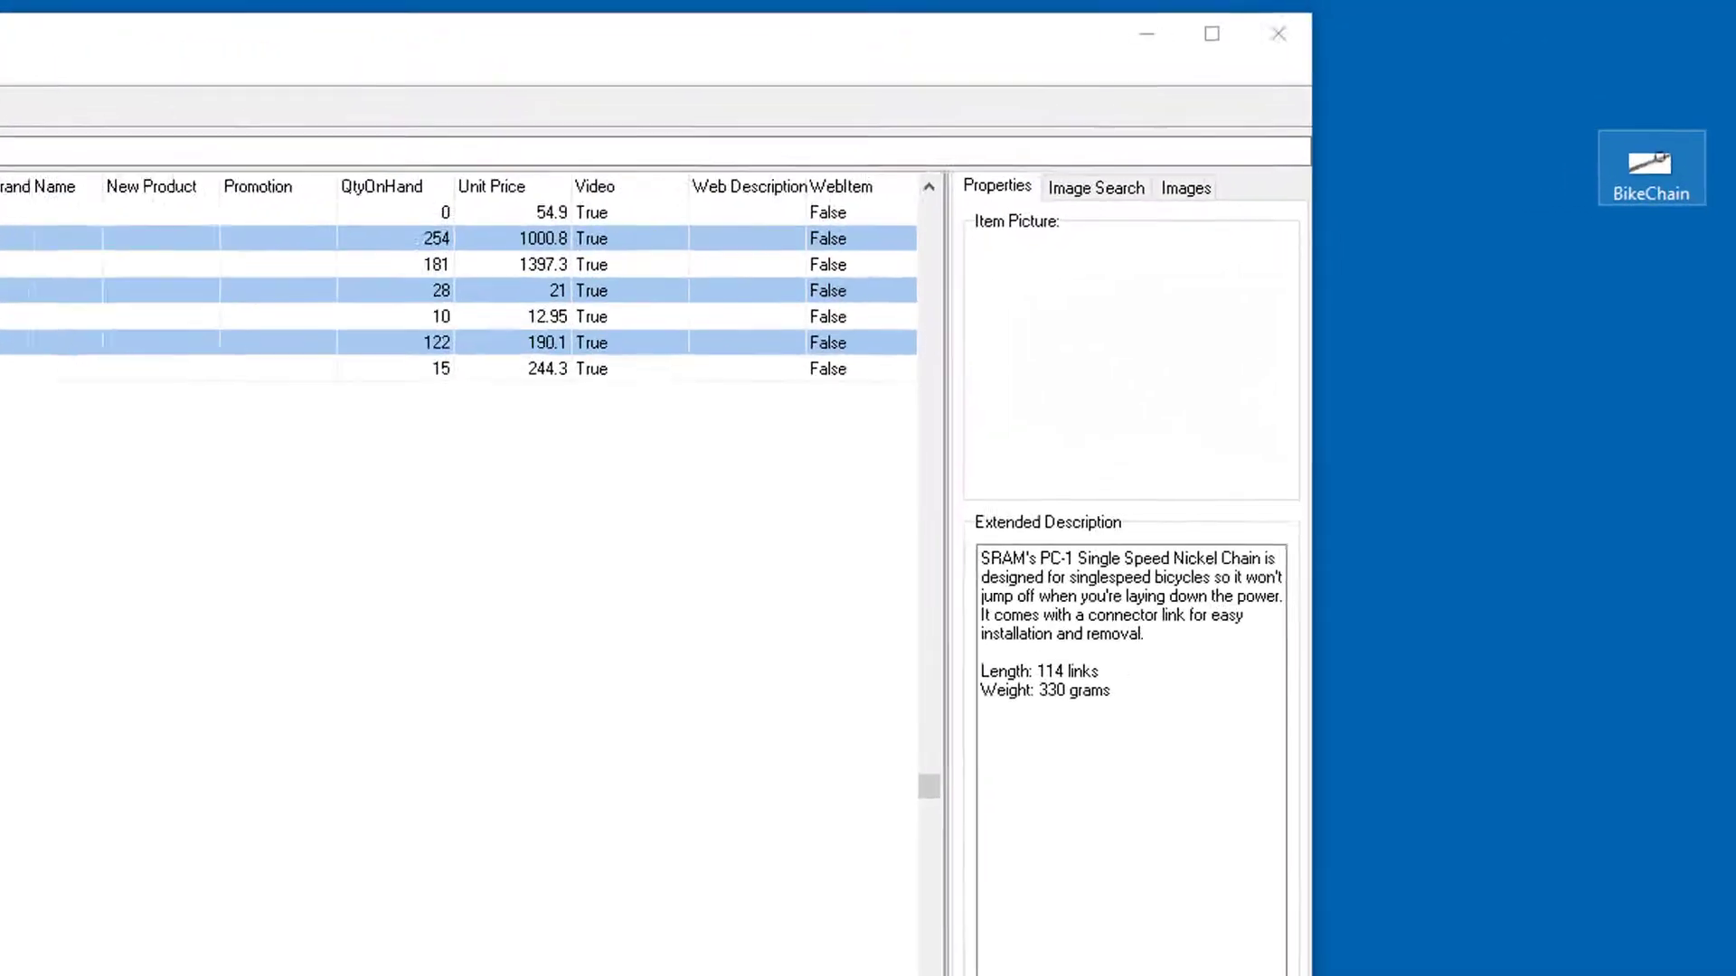
pyautogui.moveTo(1651, 171); pyautogui.dragTo(1528, 176)
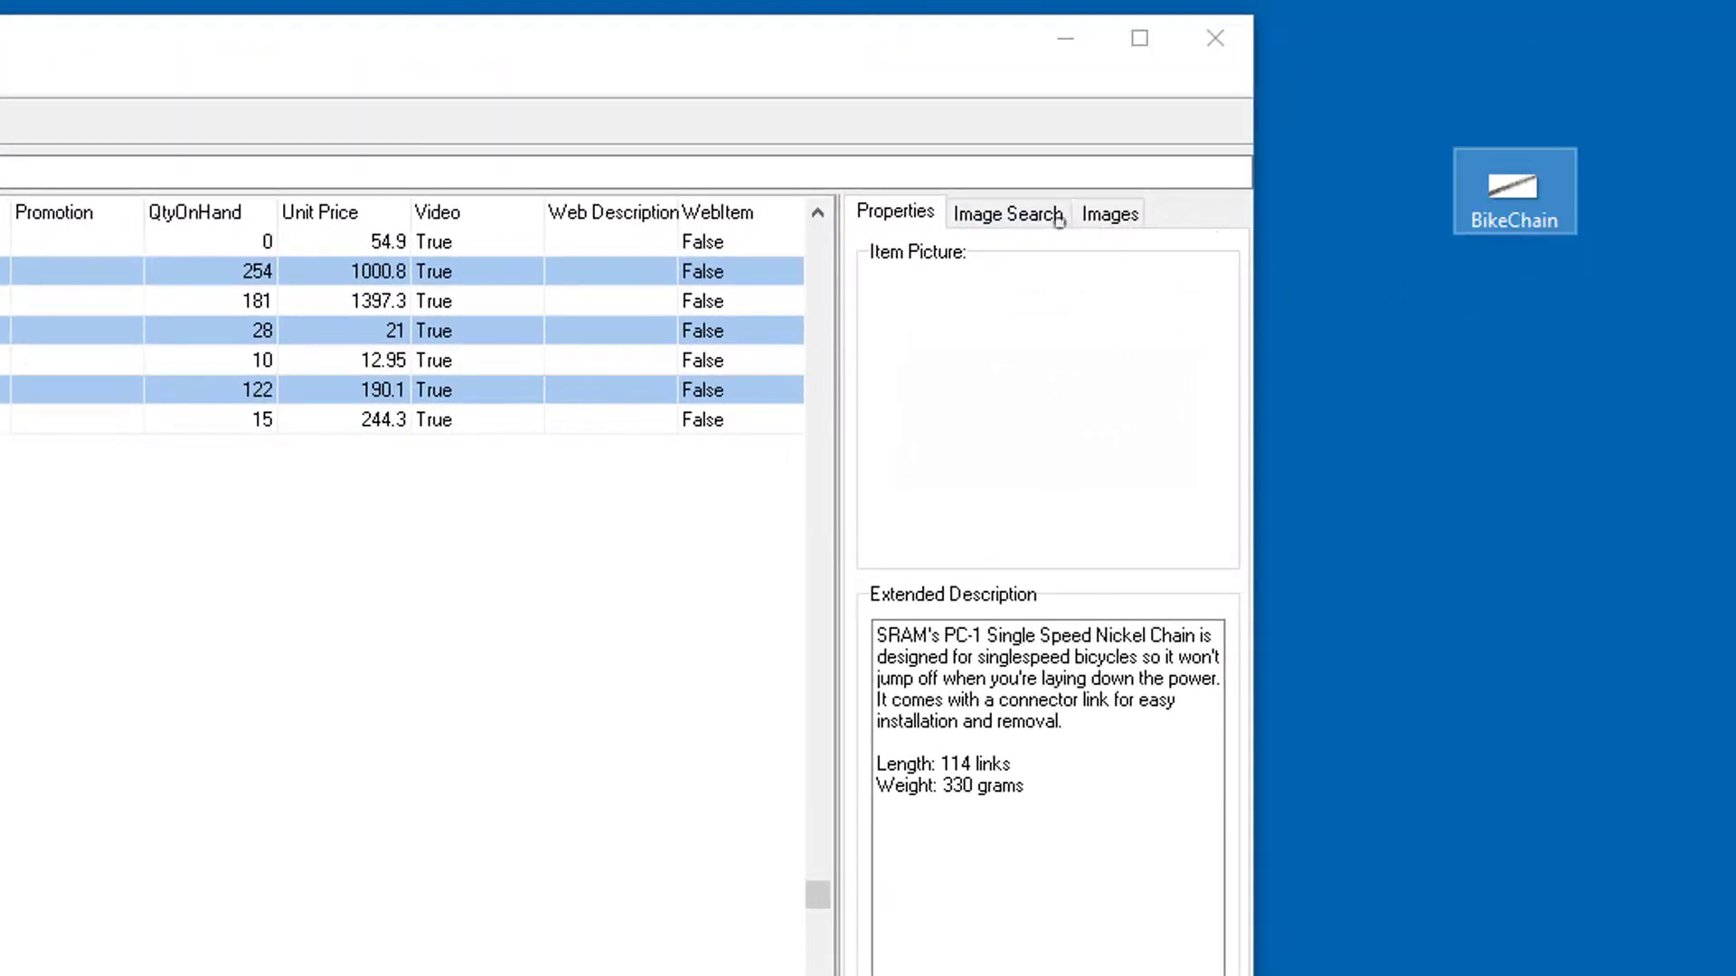
pyautogui.click(1048, 216)
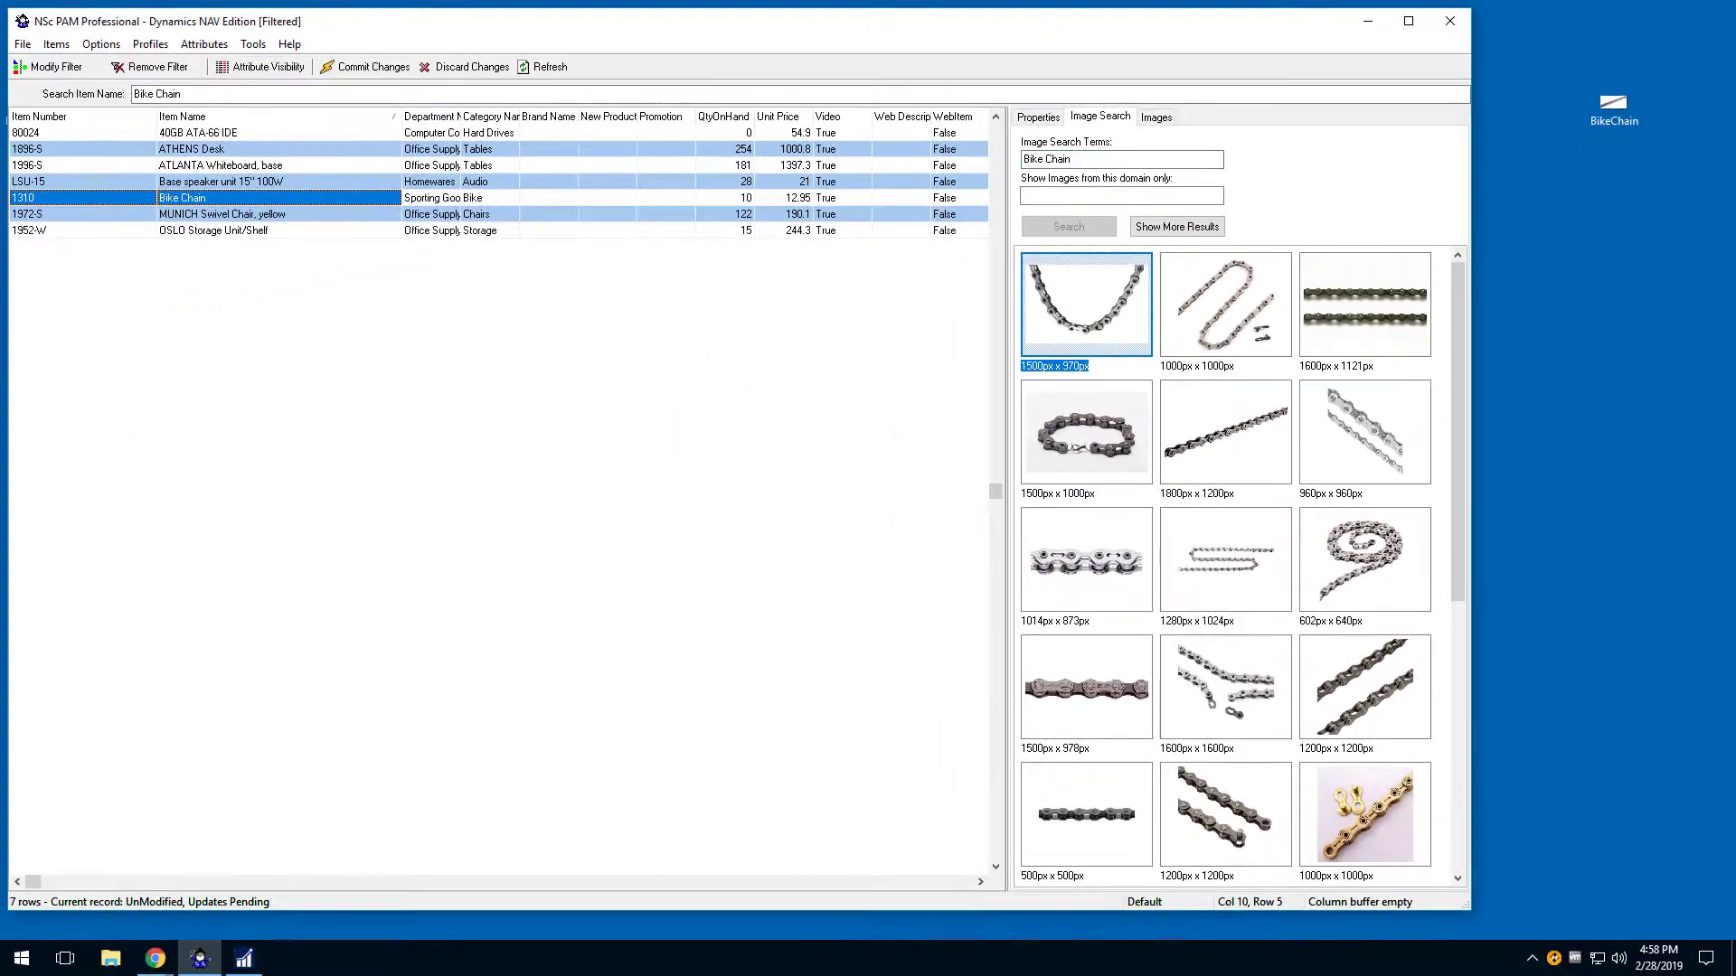
pyautogui.doubleClick(1099, 327)
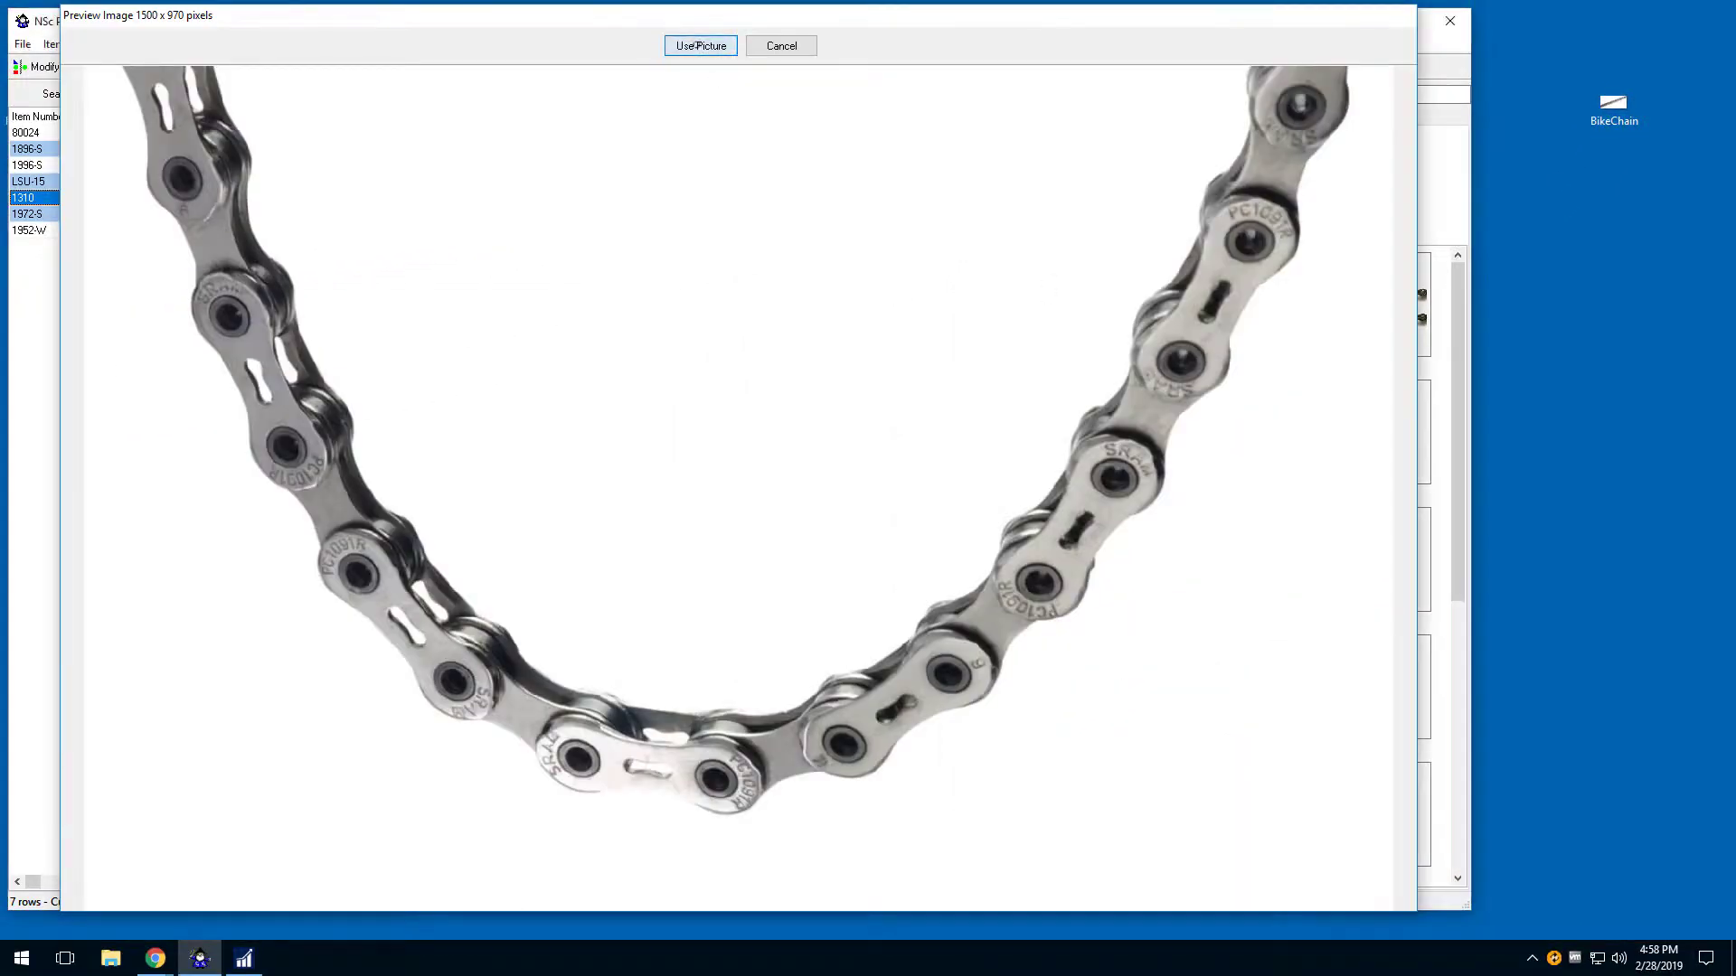
pyautogui.click(701, 47)
pyautogui.click(1408, 21)
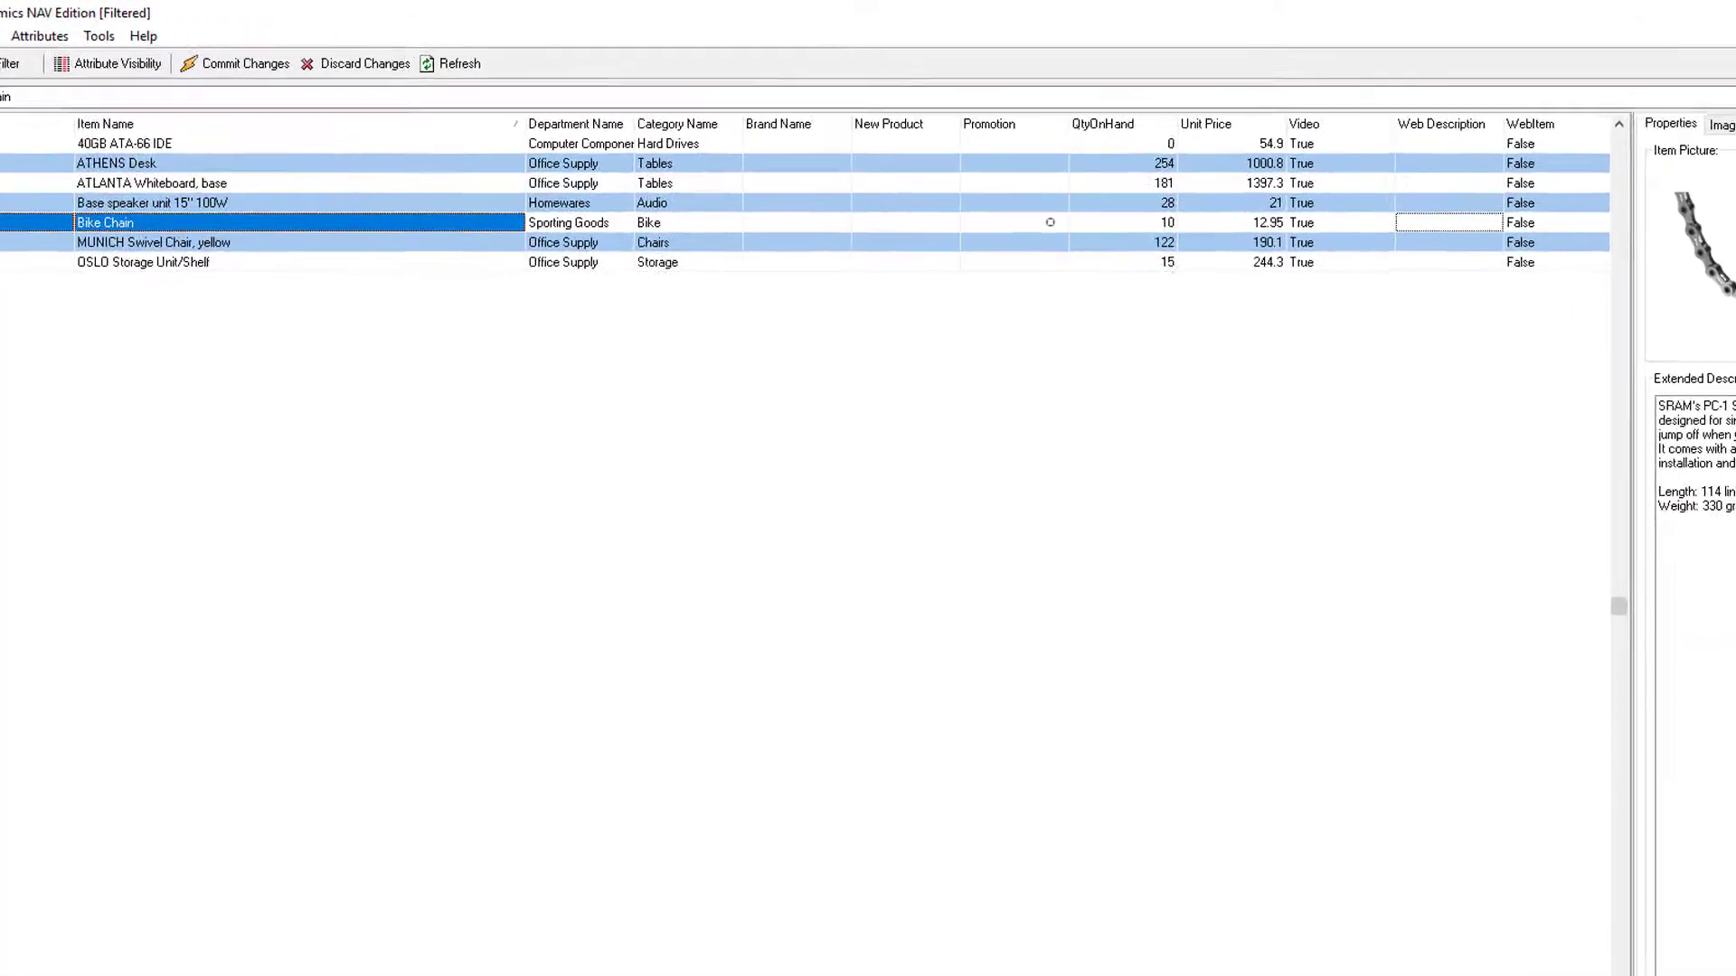
# - Set both the New Product and WebItem attributes of the Bike Chain item to True
pyautogui.click(929, 184)
pyautogui.click(932, 395)
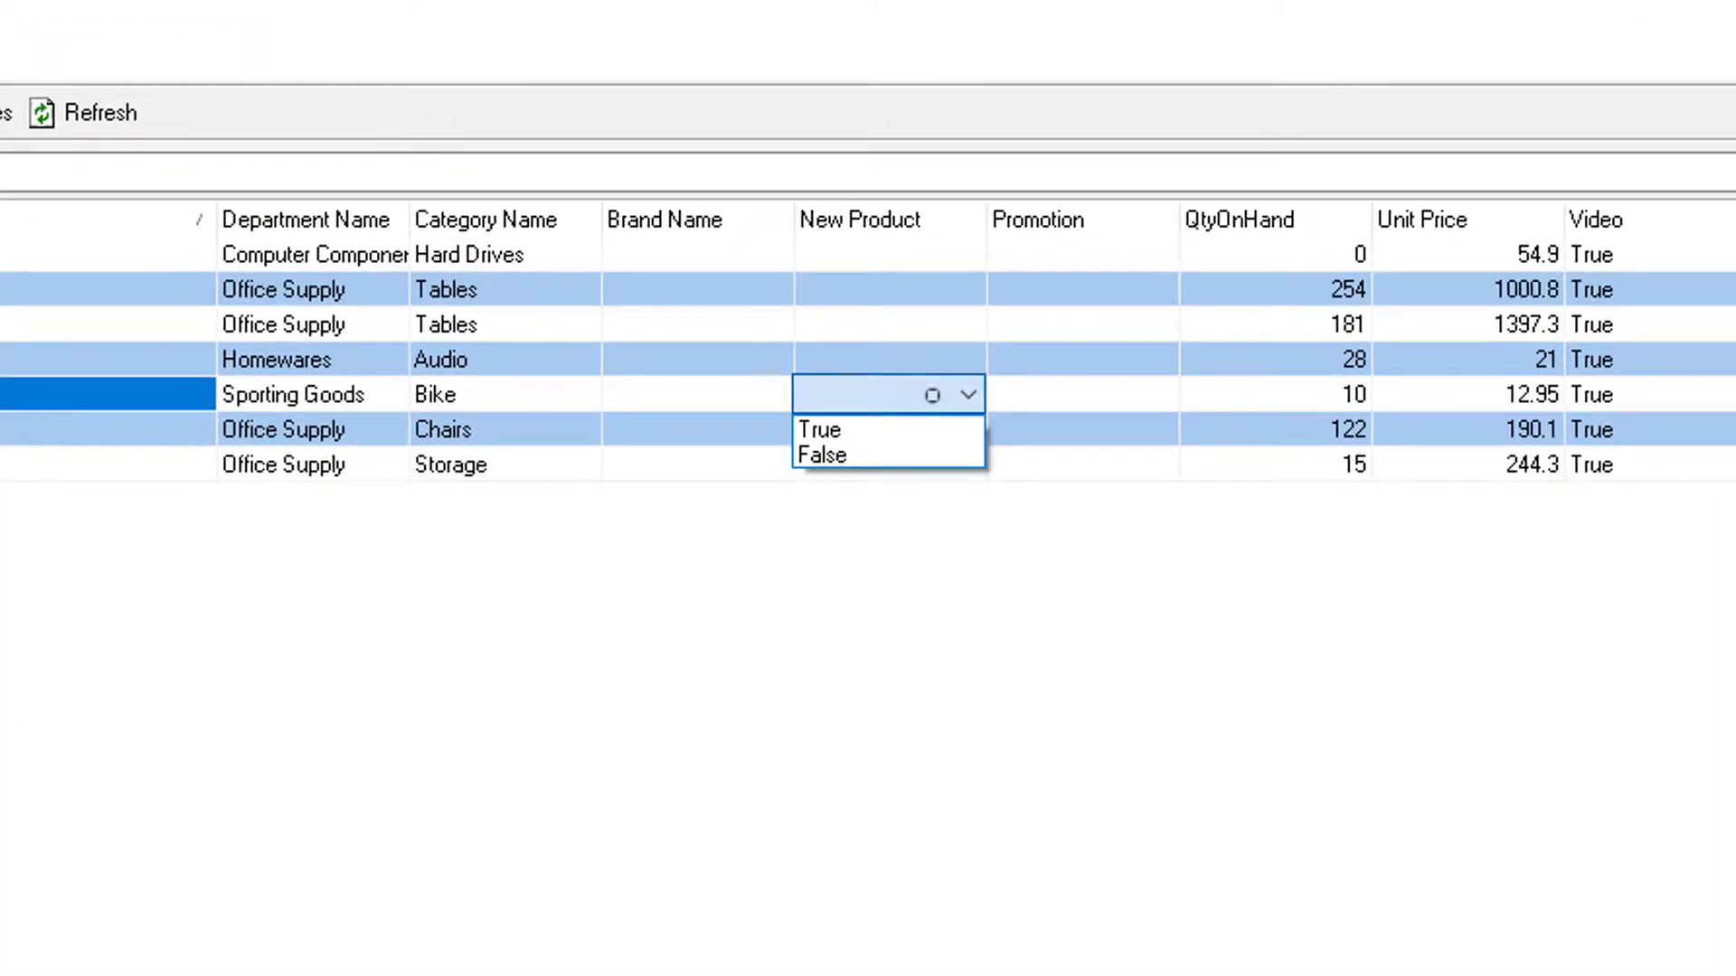
pyautogui.click(893, 429)
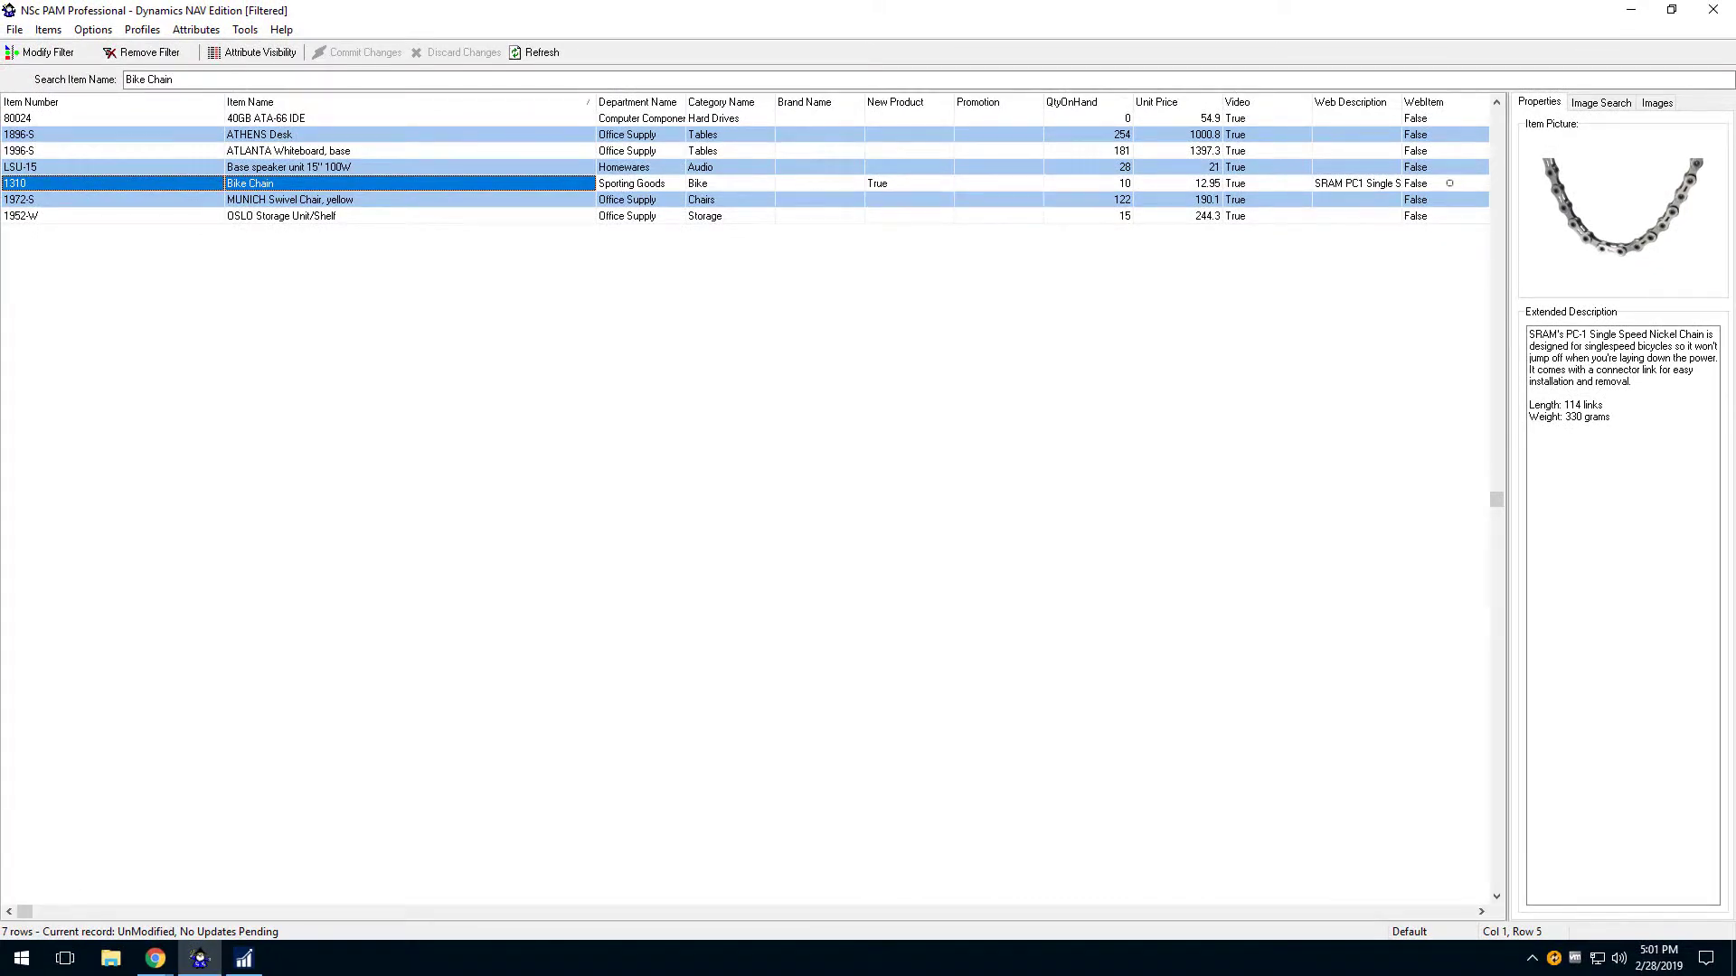
pyautogui.click(1449, 183)
pyautogui.click(1218, 185)
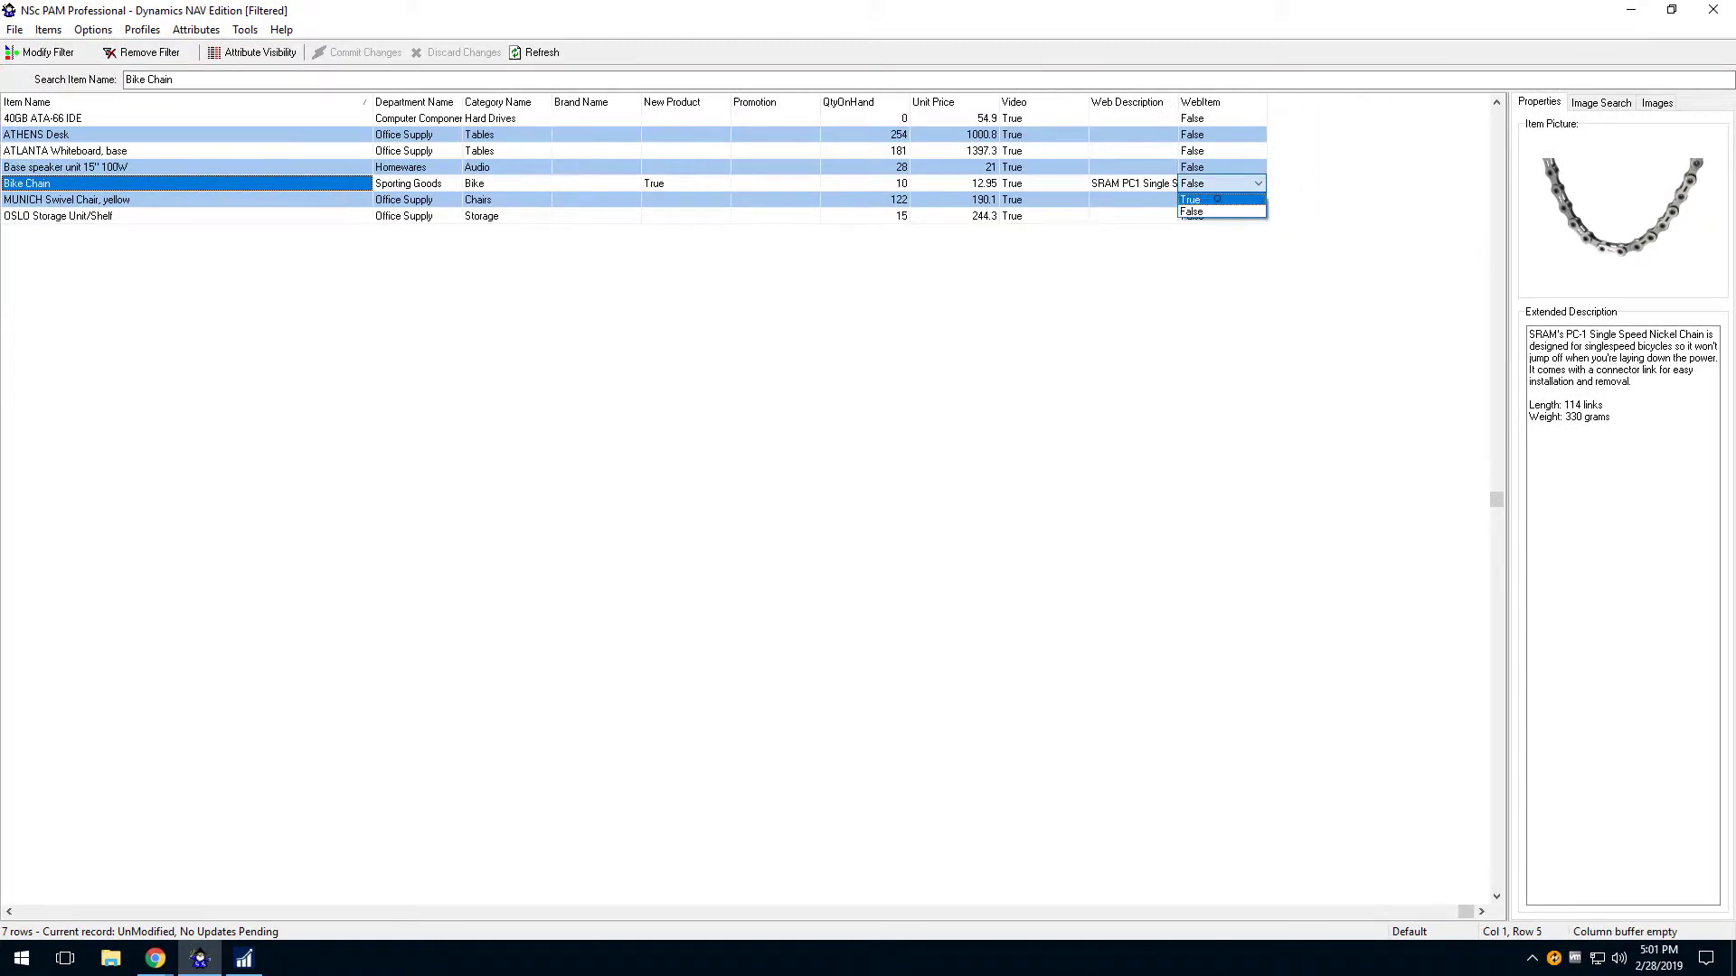
pyautogui.click(1217, 200)
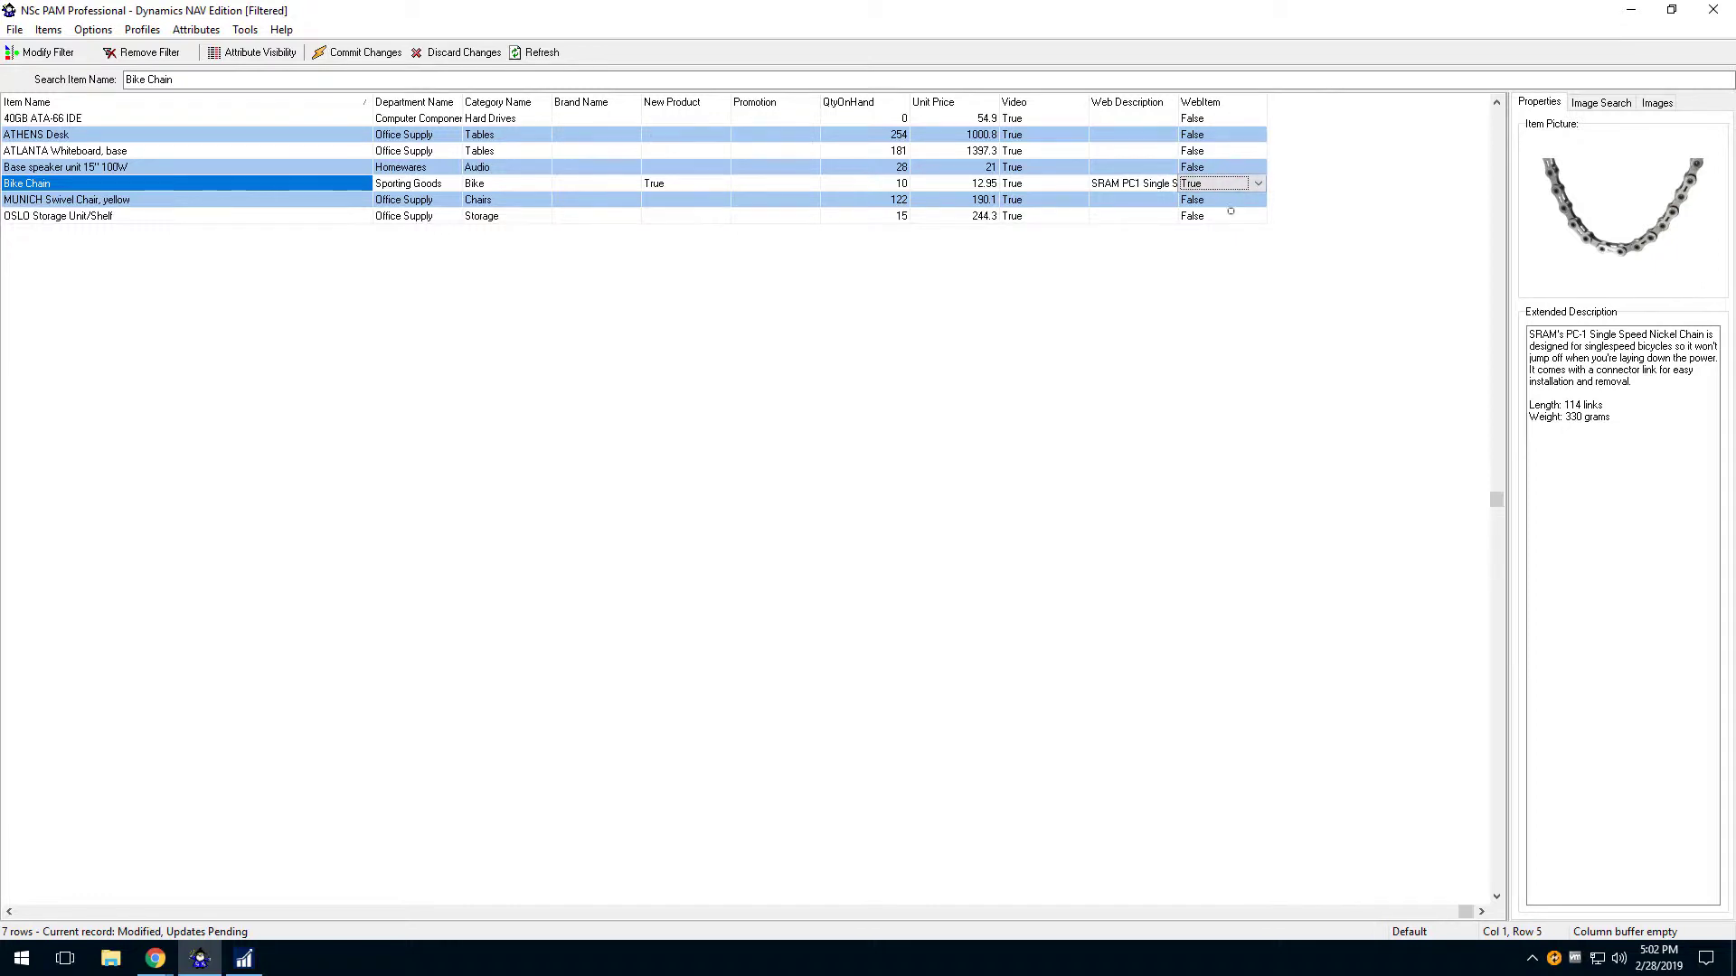
# - Copy the Bike Chain's WebItem value True to all rows of the filtered item list and commit the changes
pyautogui.rightClick(1220, 186)
pyautogui.click(1247, 194)
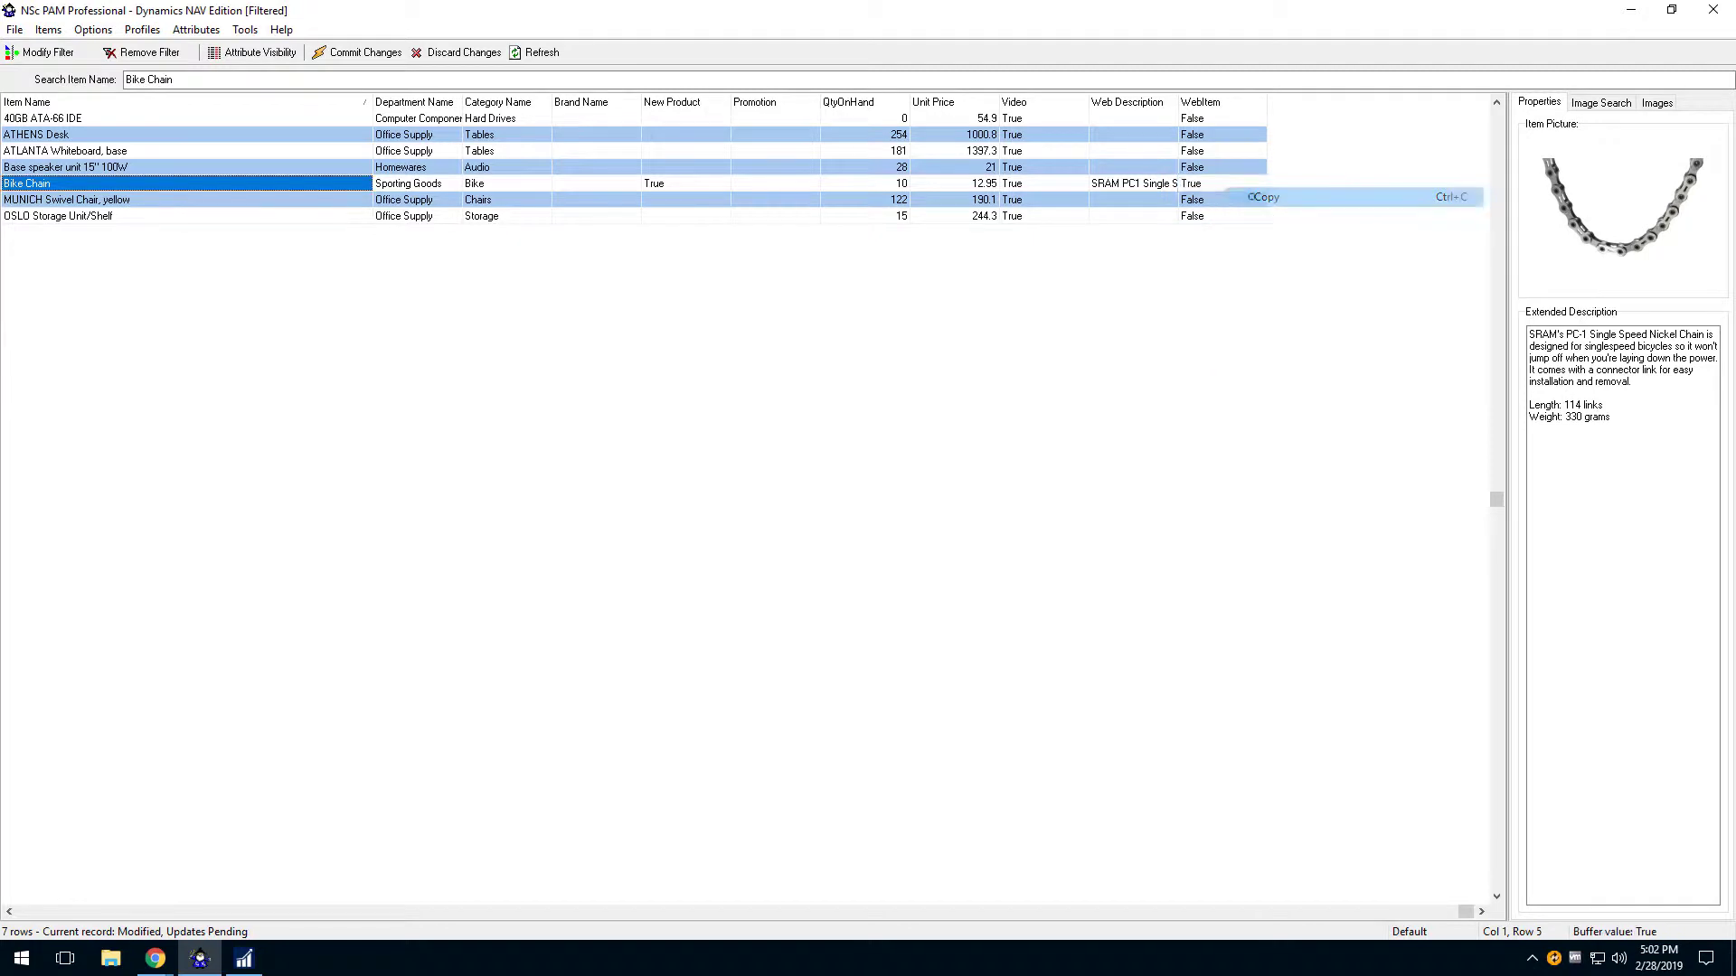
pyautogui.rightClick(1229, 120)
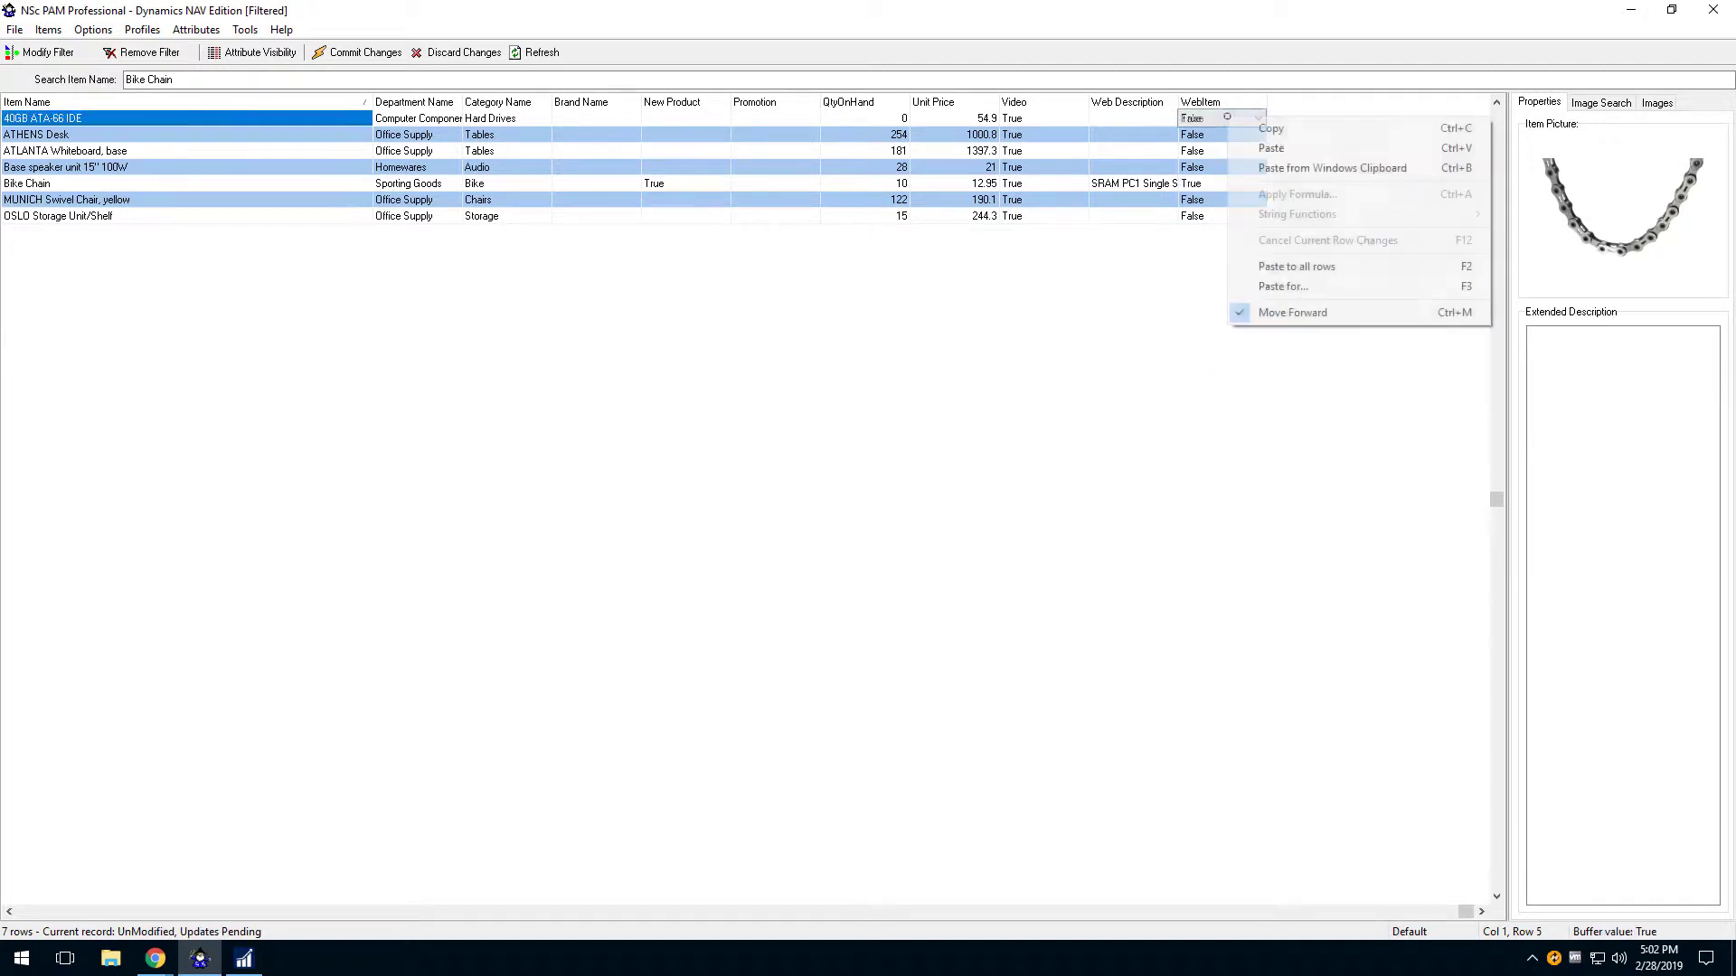
pyautogui.click(1289, 264)
pyautogui.click(941, 542)
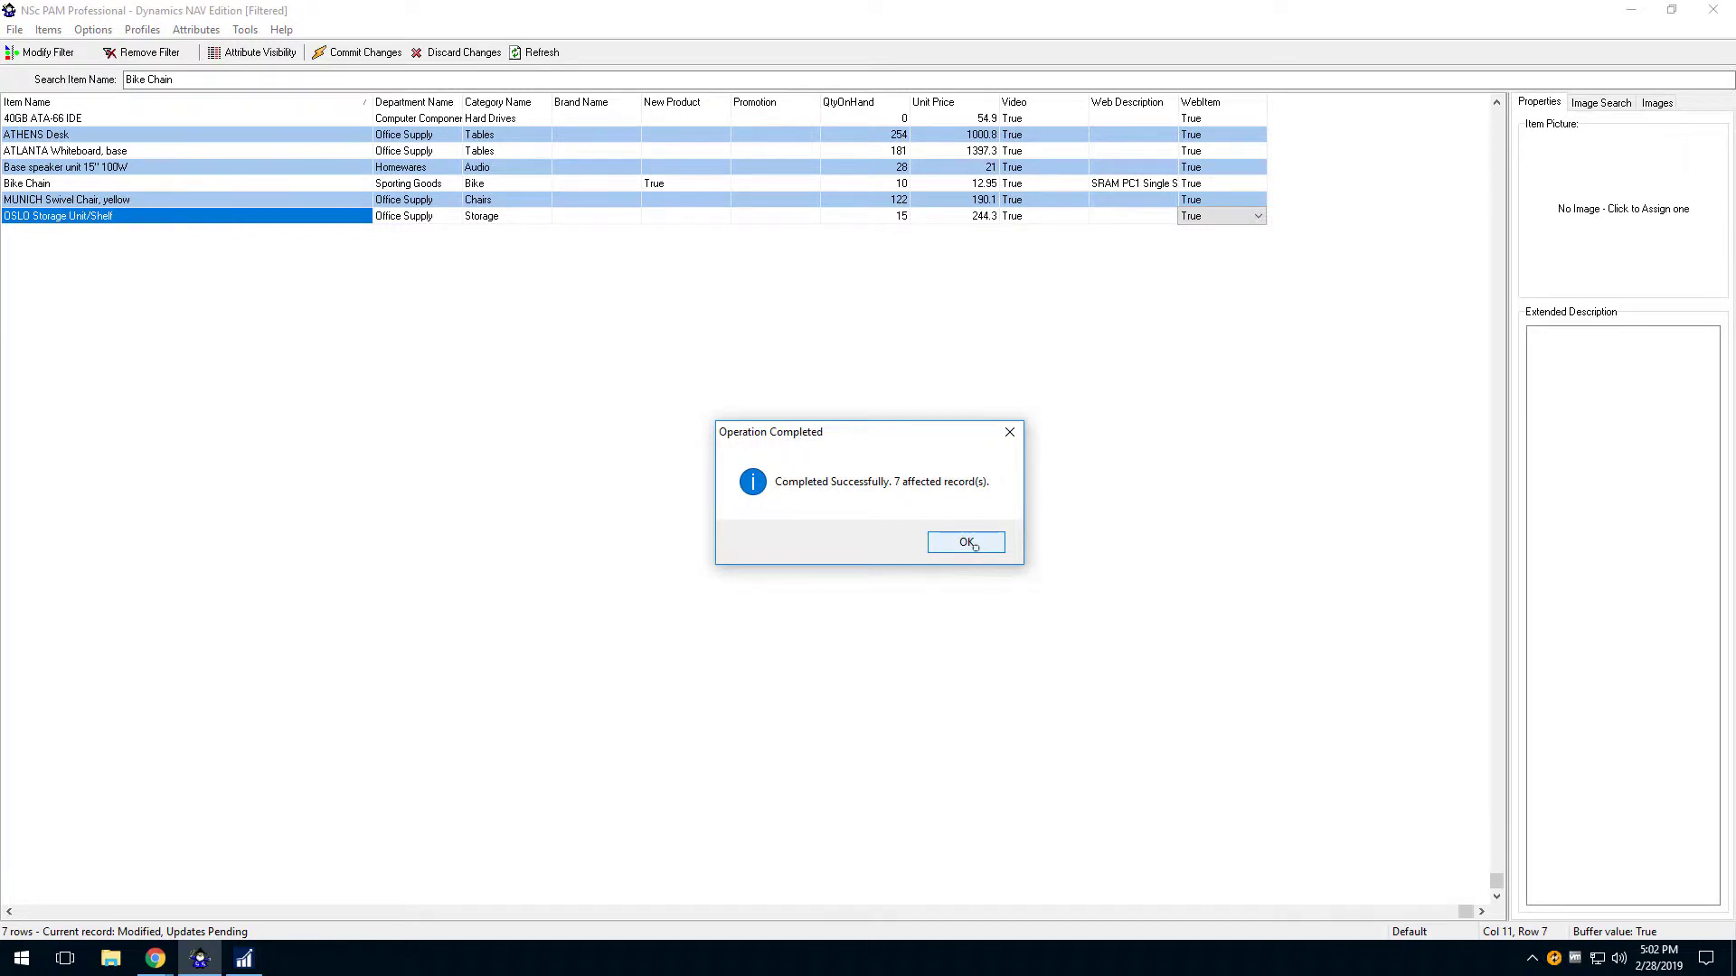
pyautogui.click(967, 543)
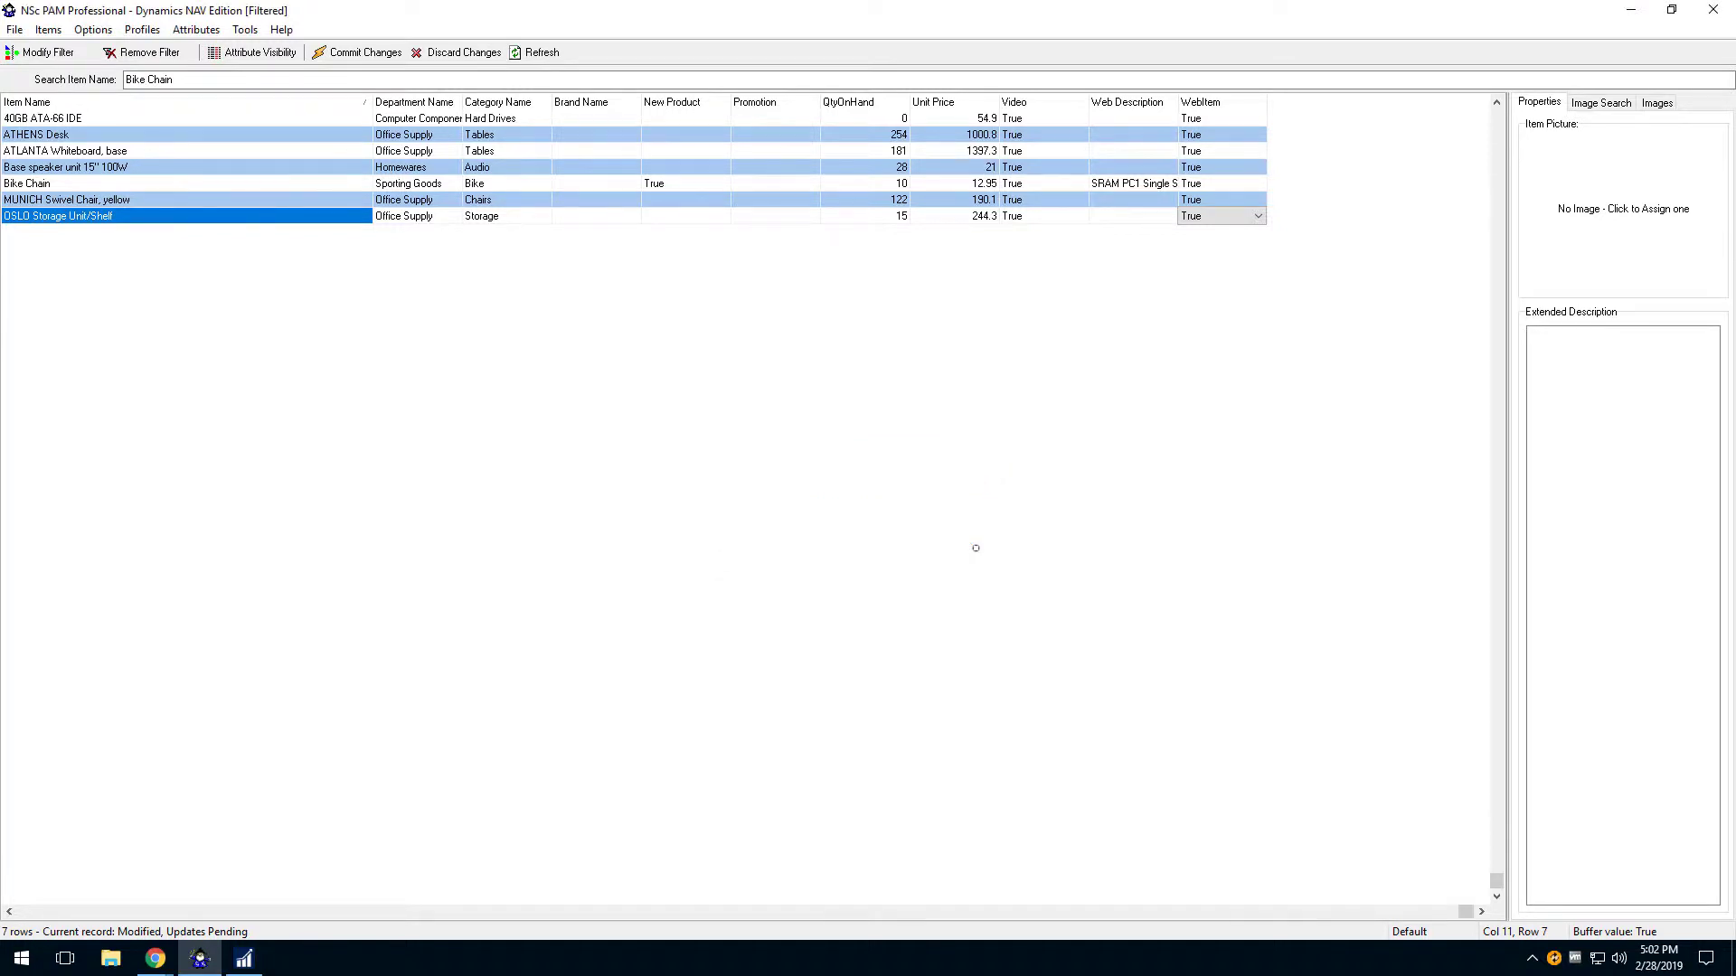
pyautogui.click(363, 53)
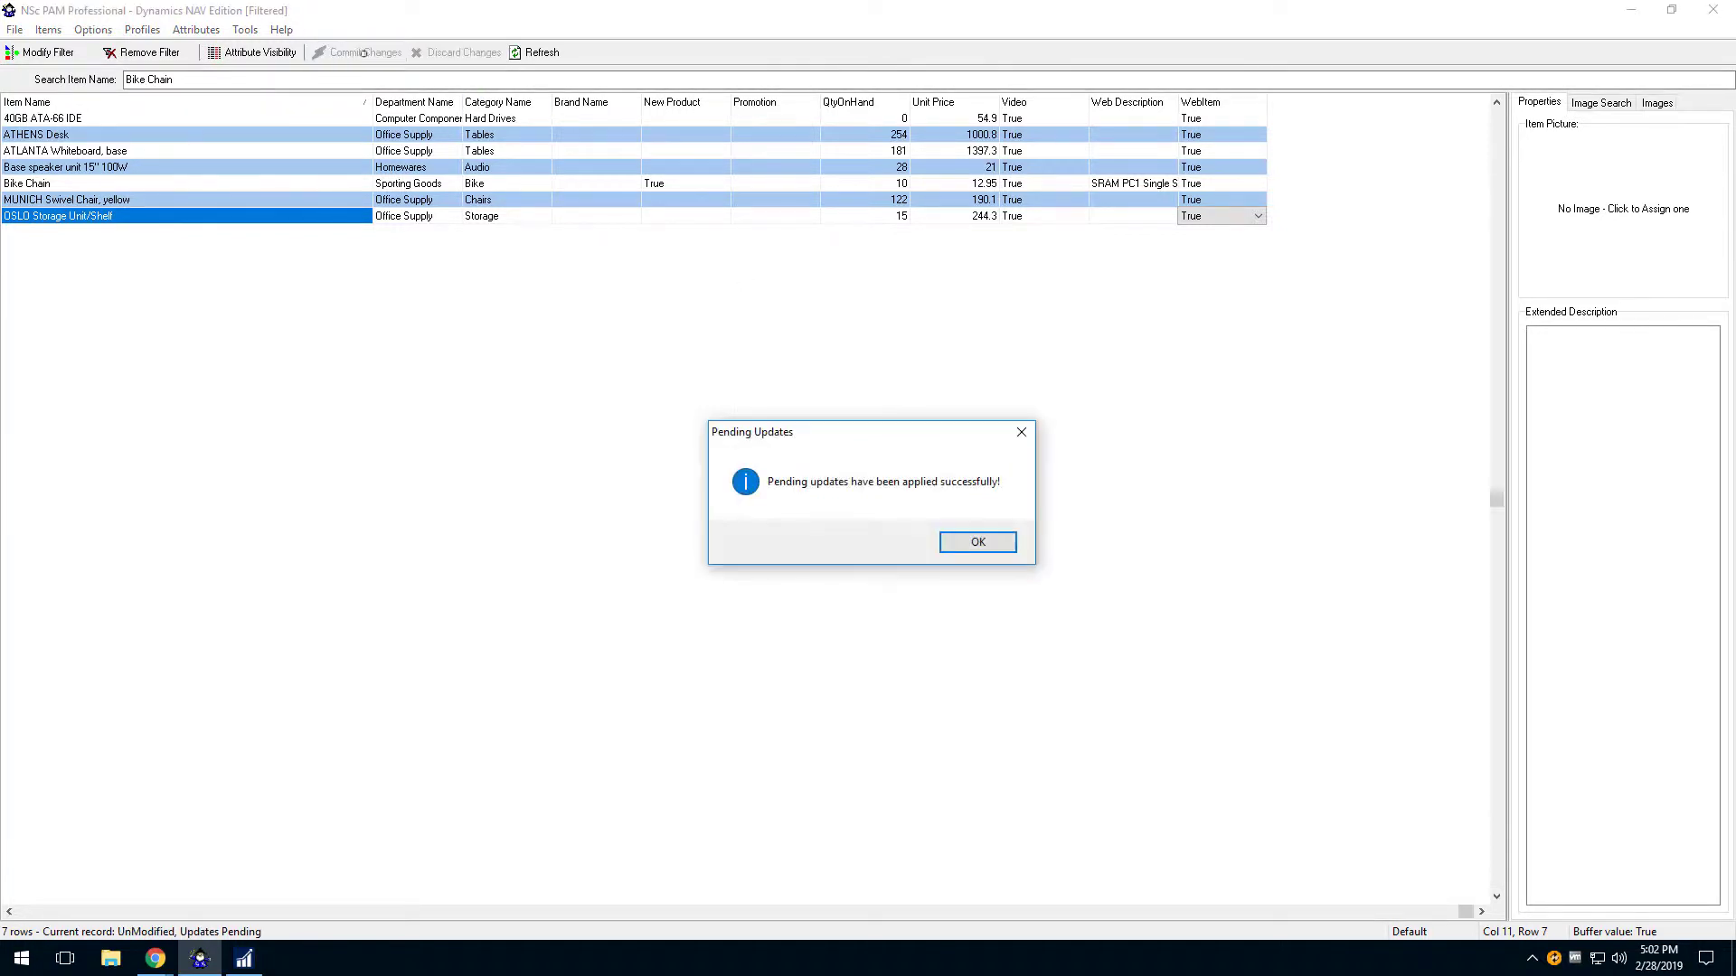
pyautogui.click(953, 541)
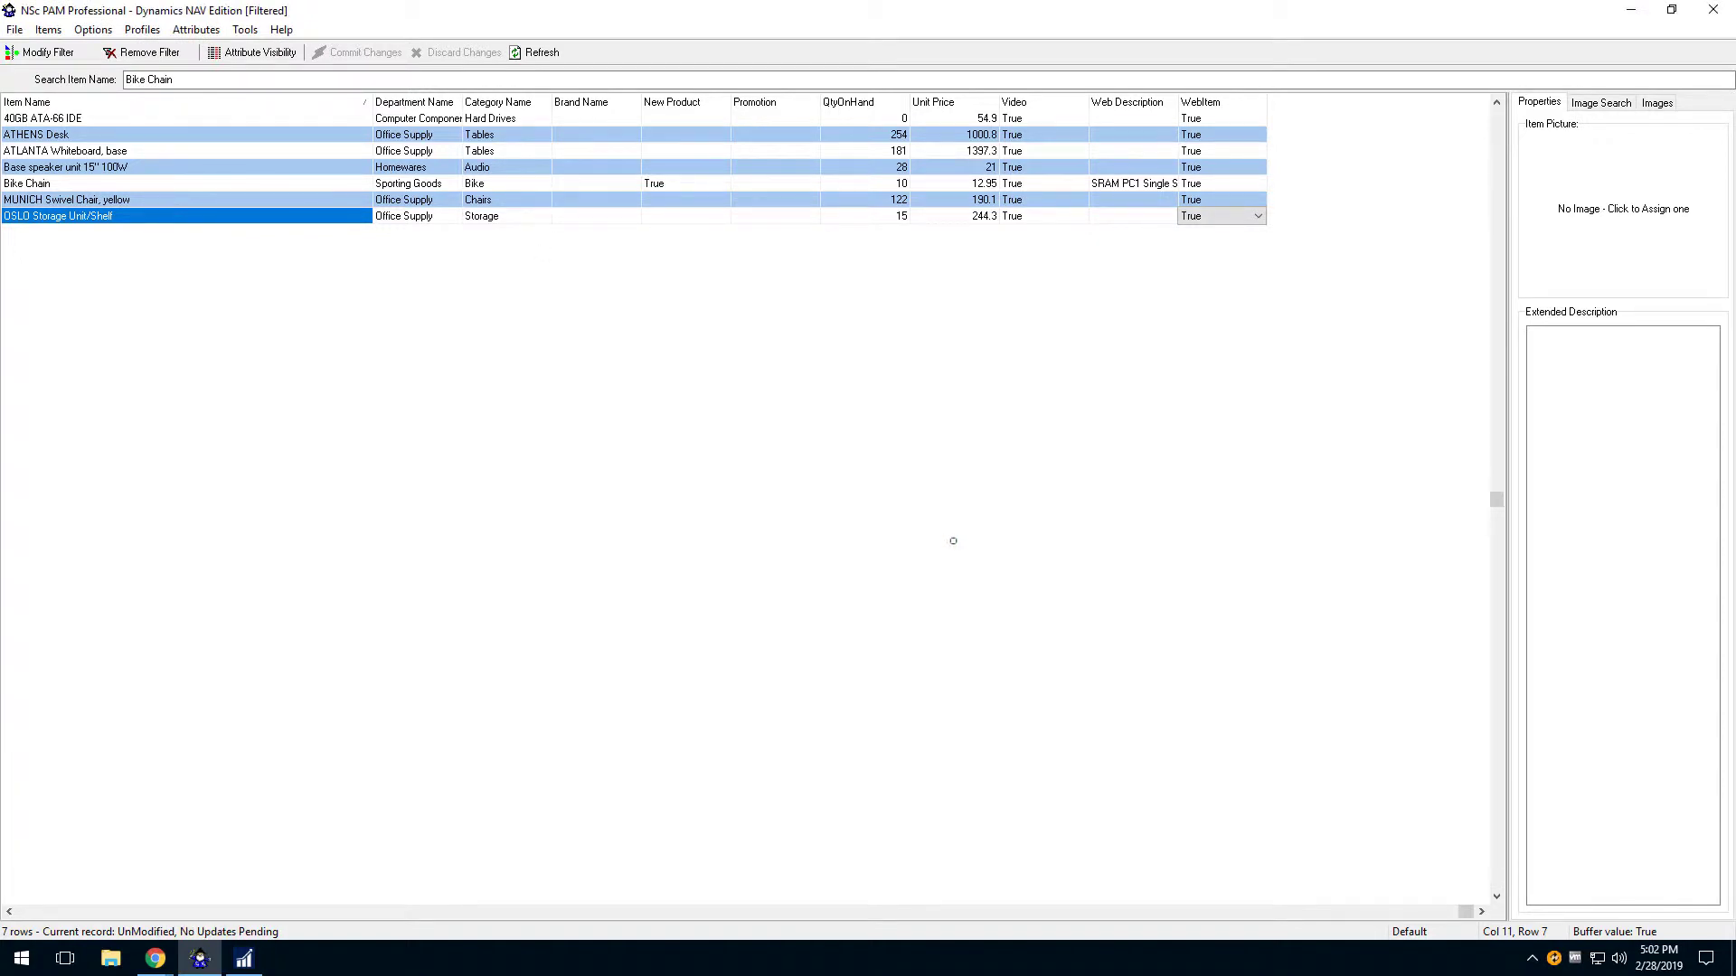
# - Open NSc Sync and synchronize the web store
pyautogui.rightClick(1553, 958)
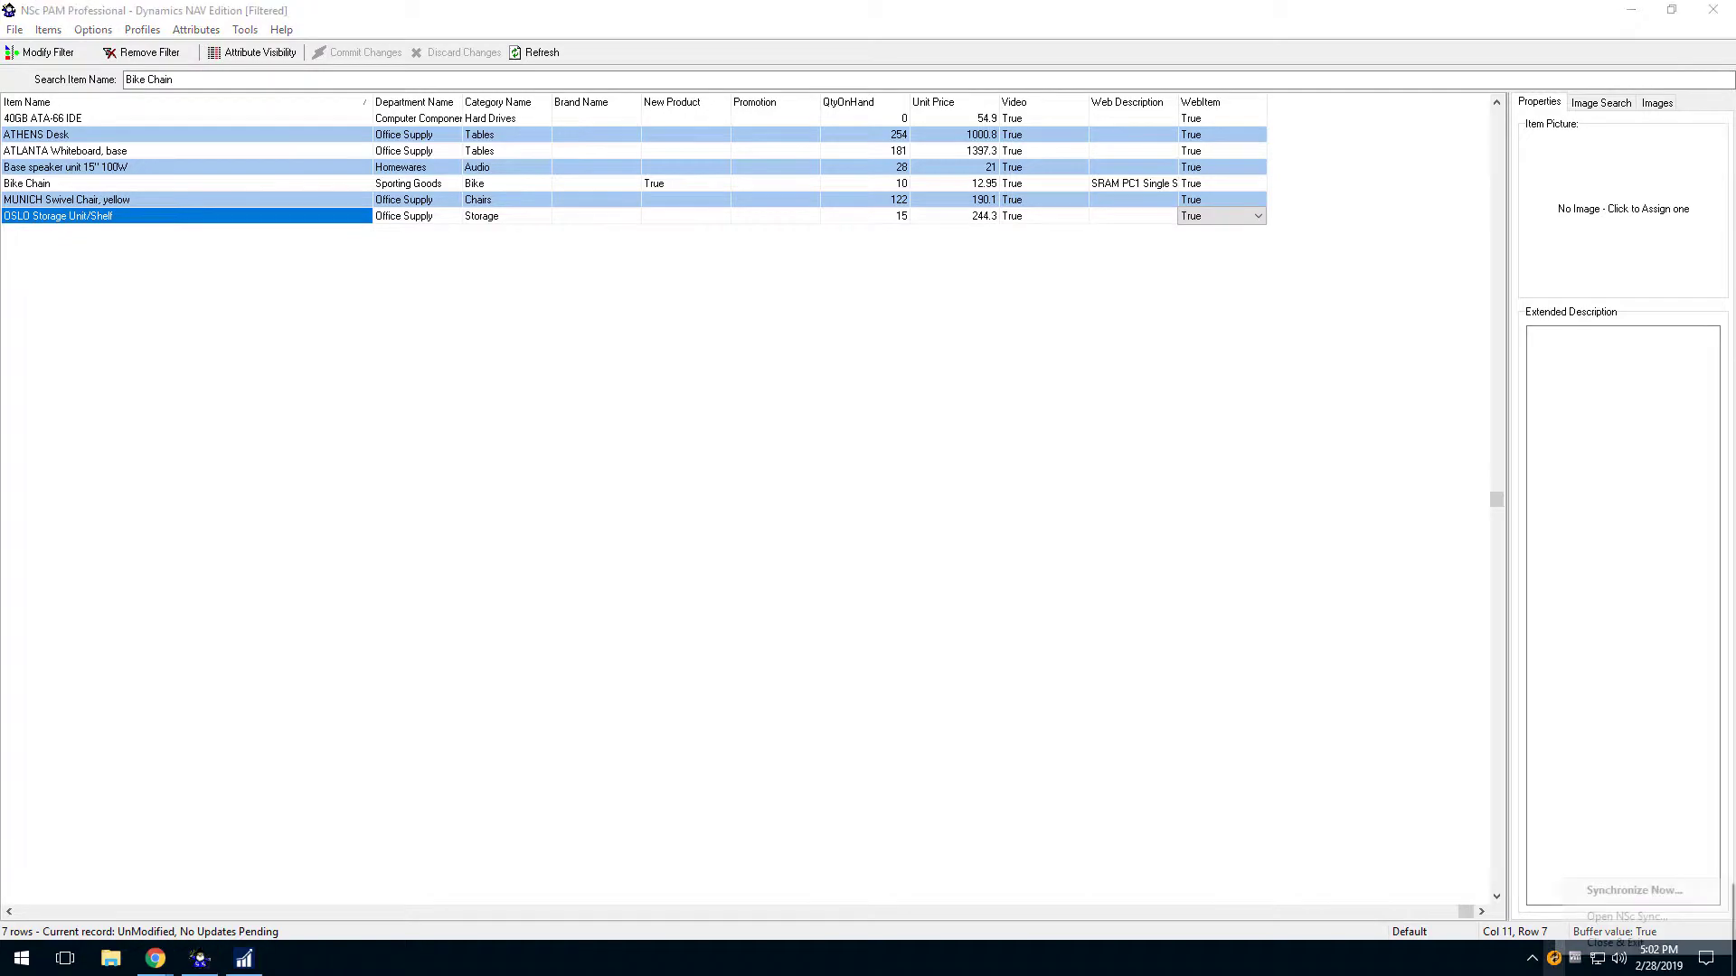
pyautogui.click(1606, 916)
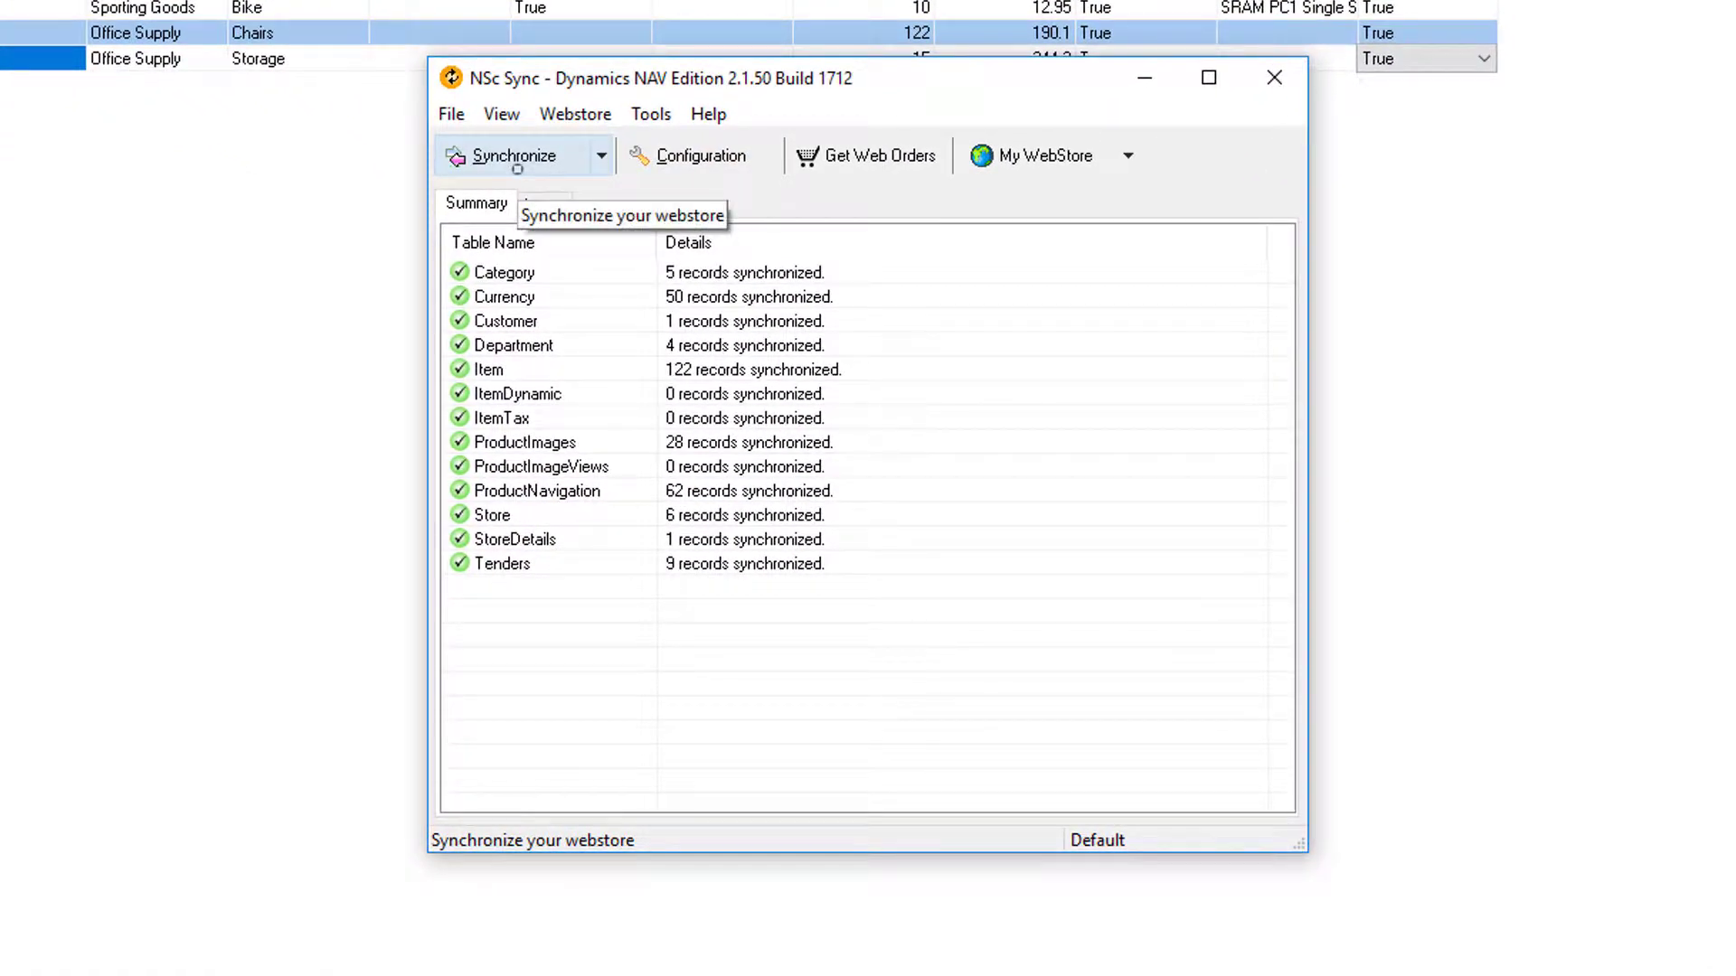
pyautogui.click(517, 163)
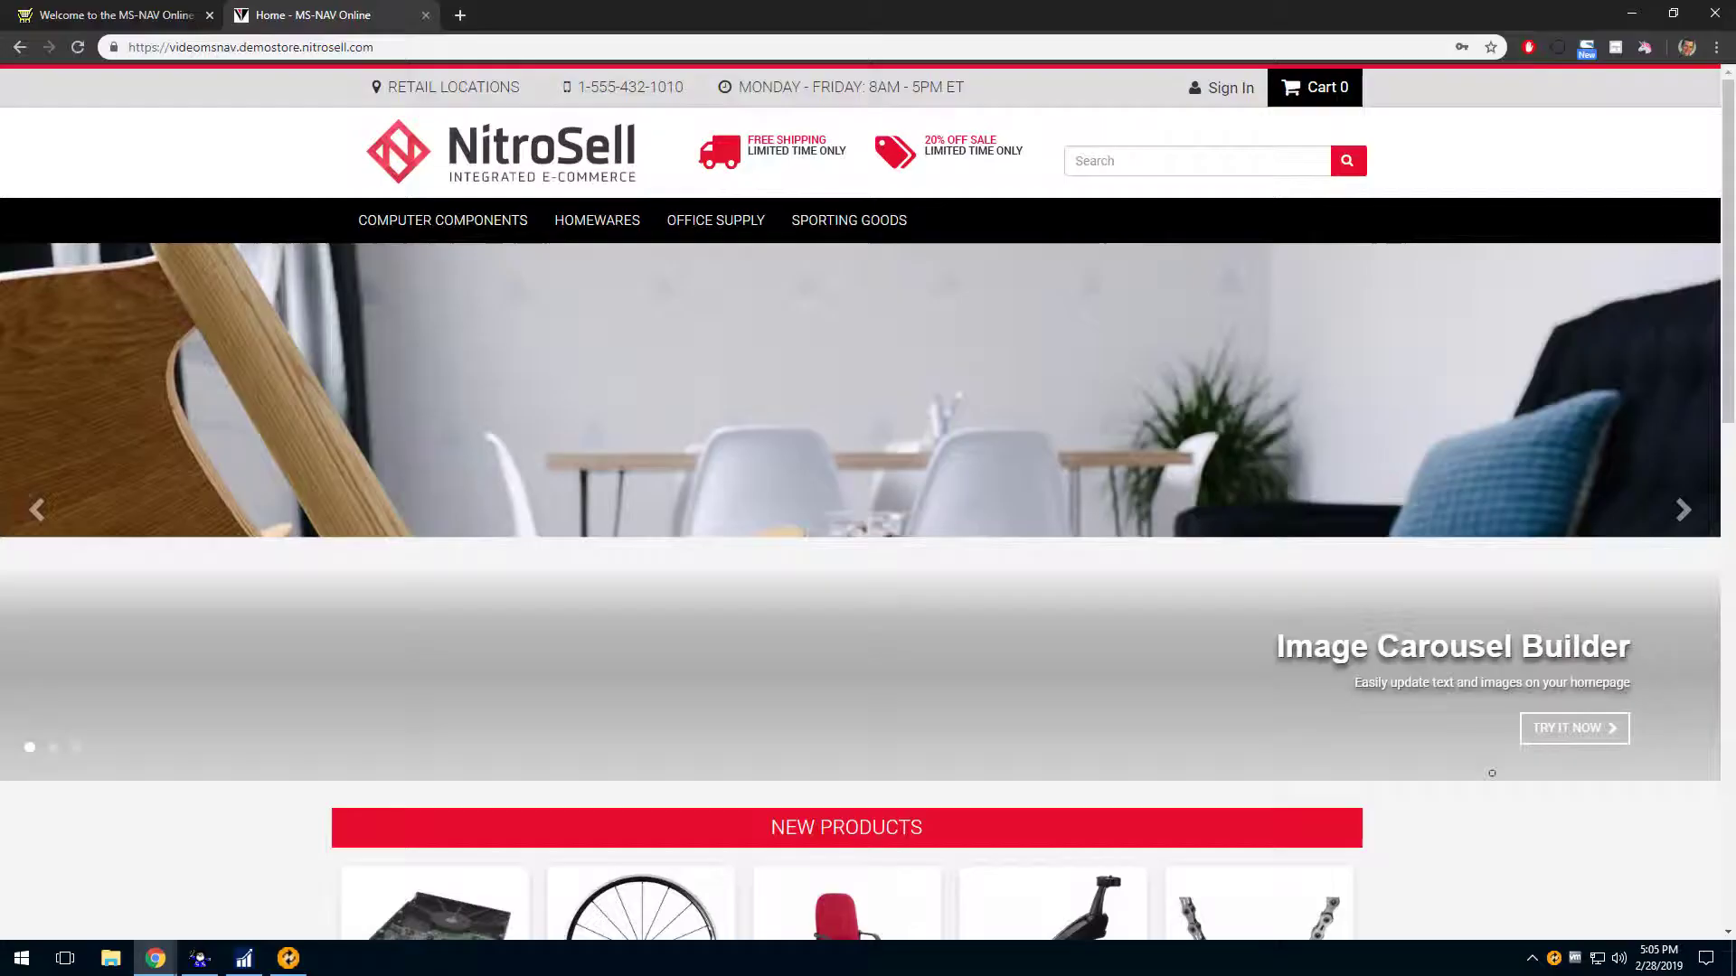
# - Switch to the web store in the browser and examine the New Products and Promotions sections of its home page
pyautogui.scroll(-4, 1487, 802)
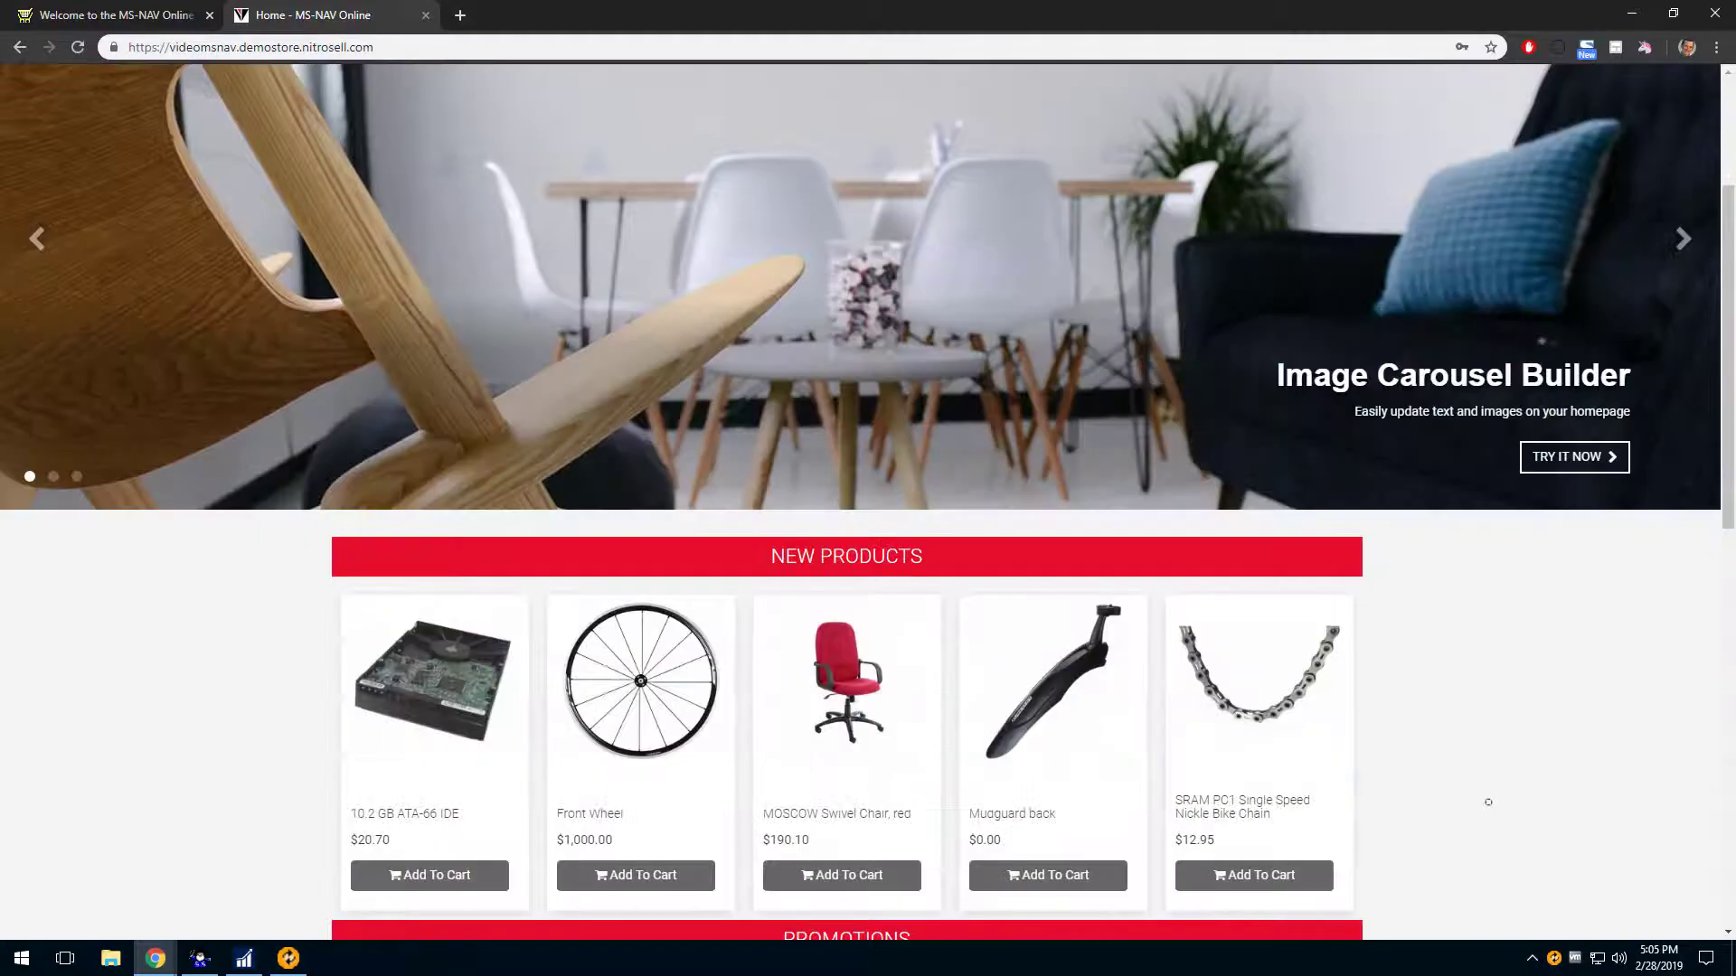
pyautogui.scroll(-1, 1488, 802)
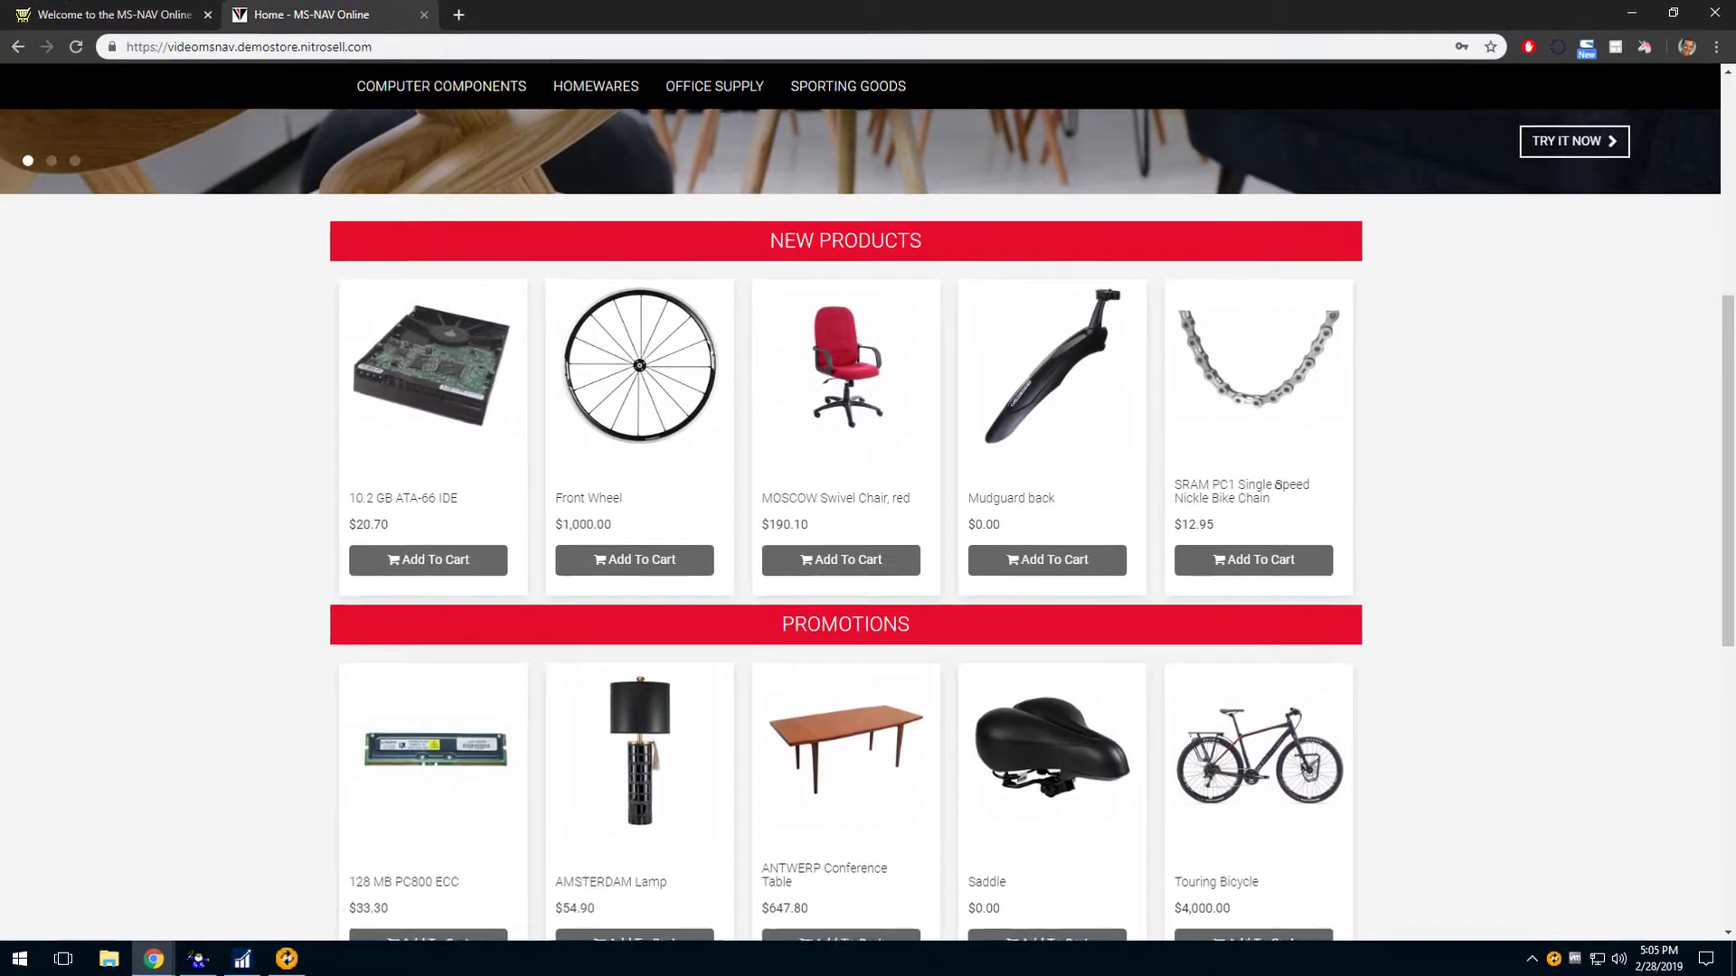
pyautogui.scroll(5, 868, 488)
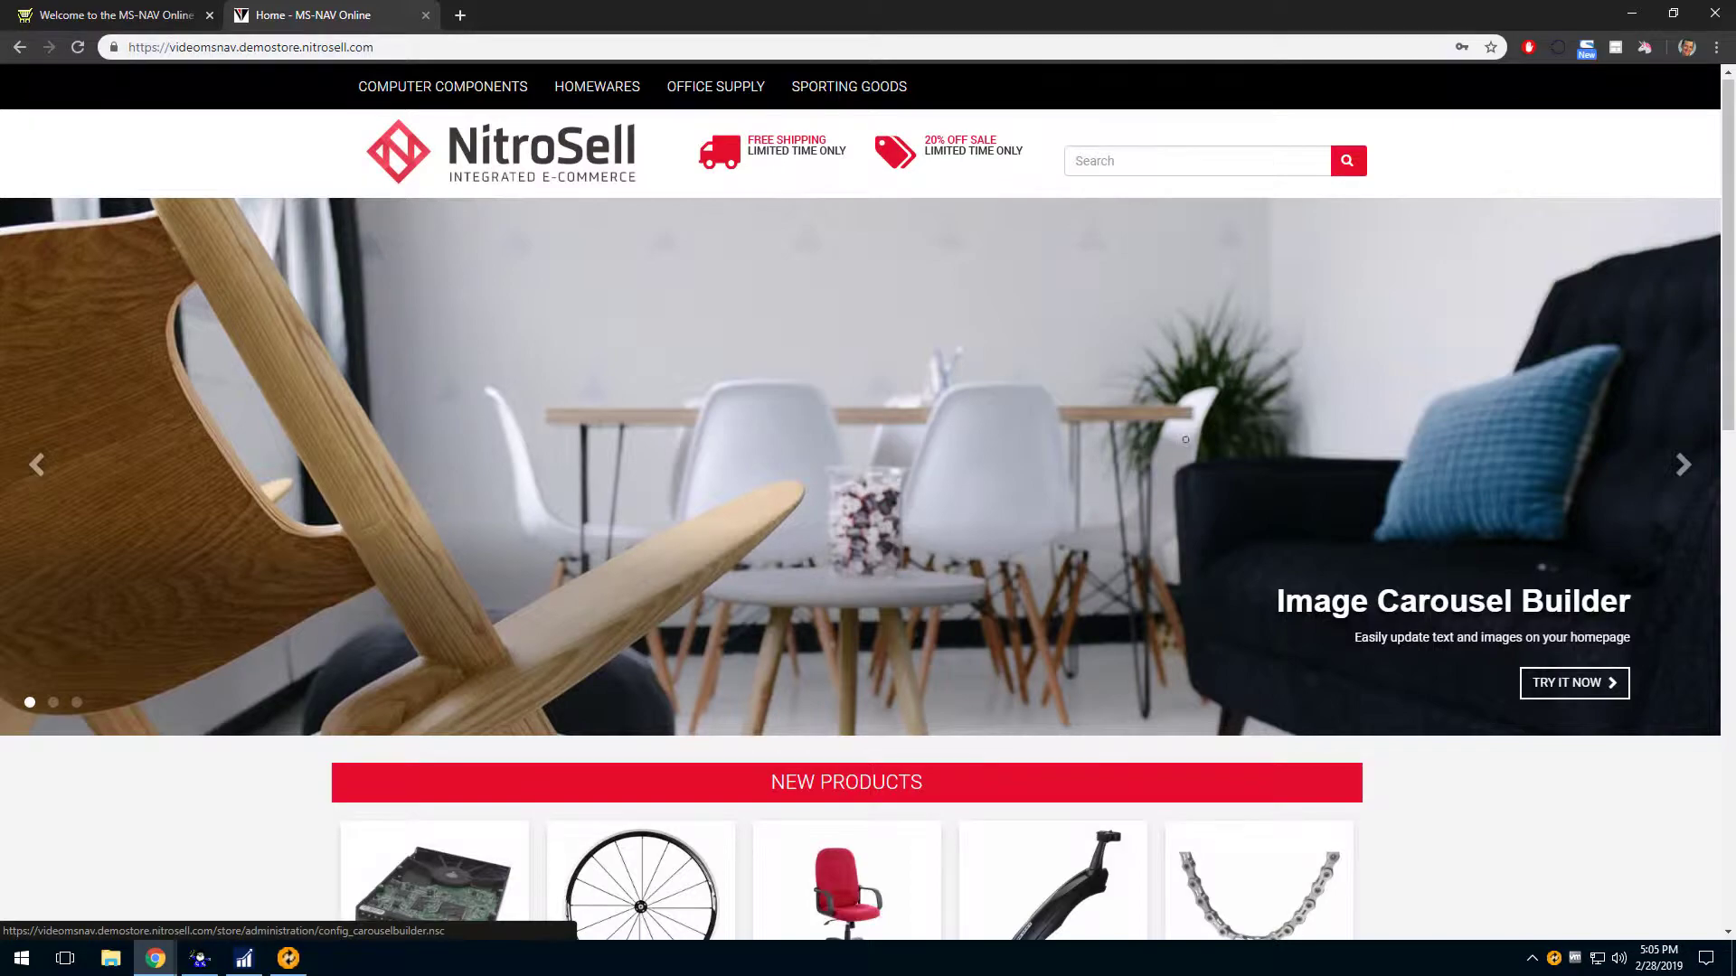
pyautogui.scroll(1, 1185, 439)
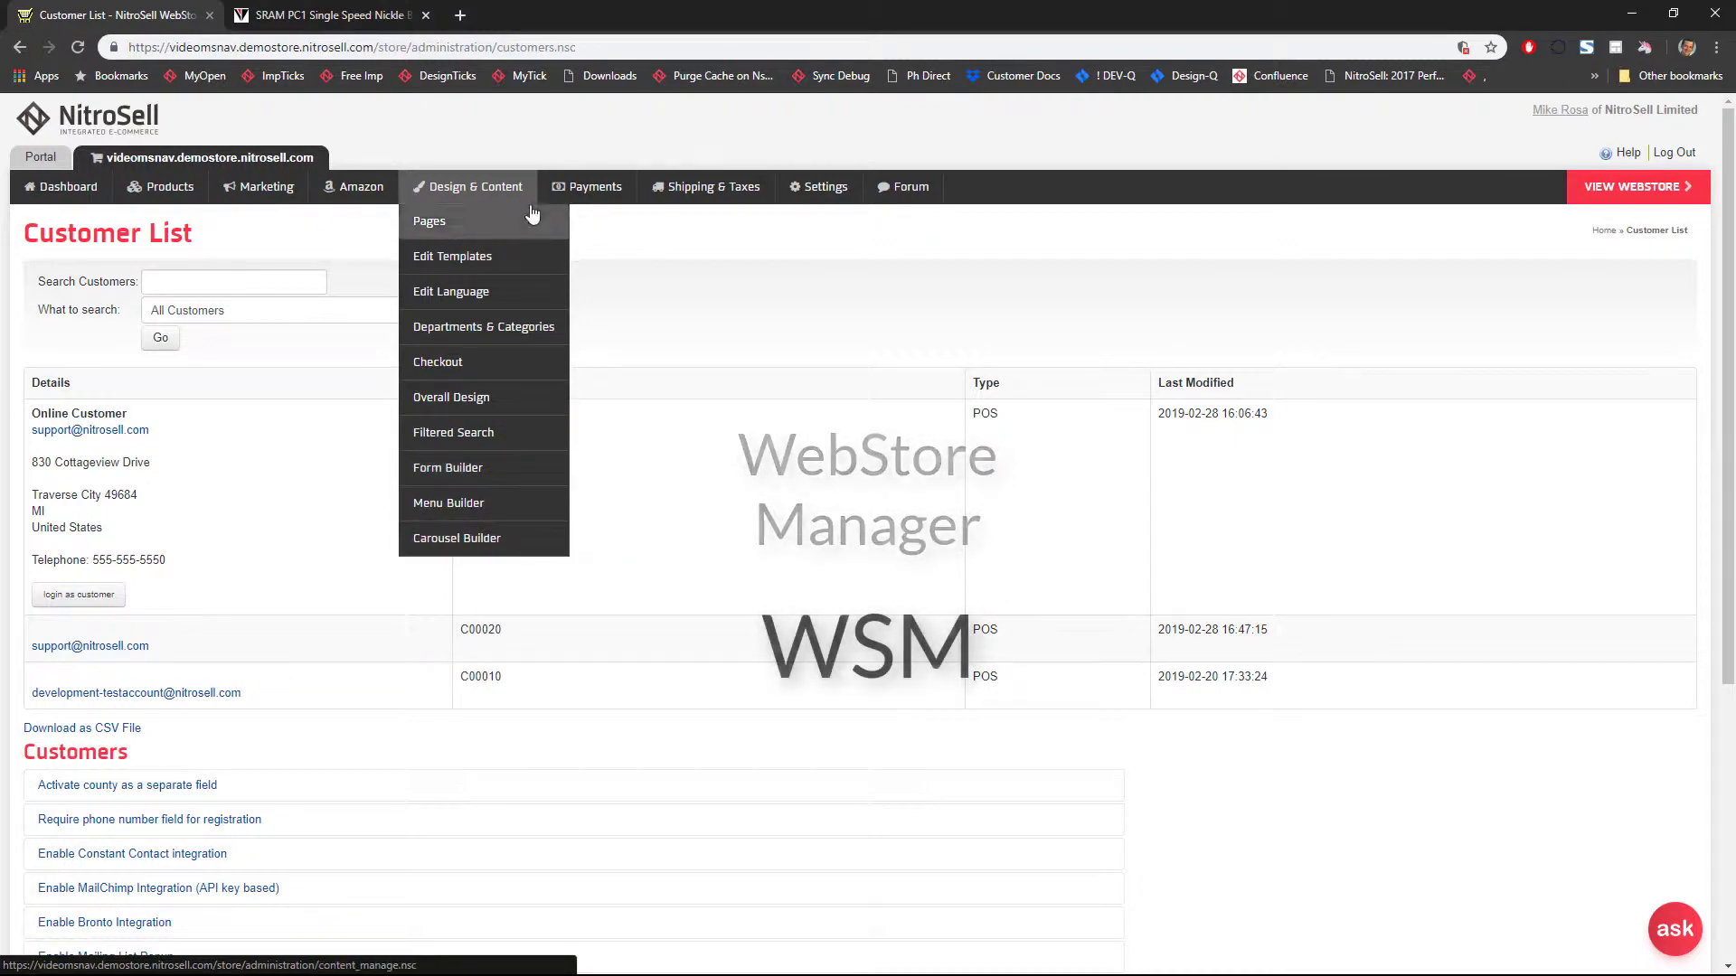
# - Open the WebStore Configuration in WebStore Manager and look through its option groups from Display to View Orders
pyautogui.click(805, 220)
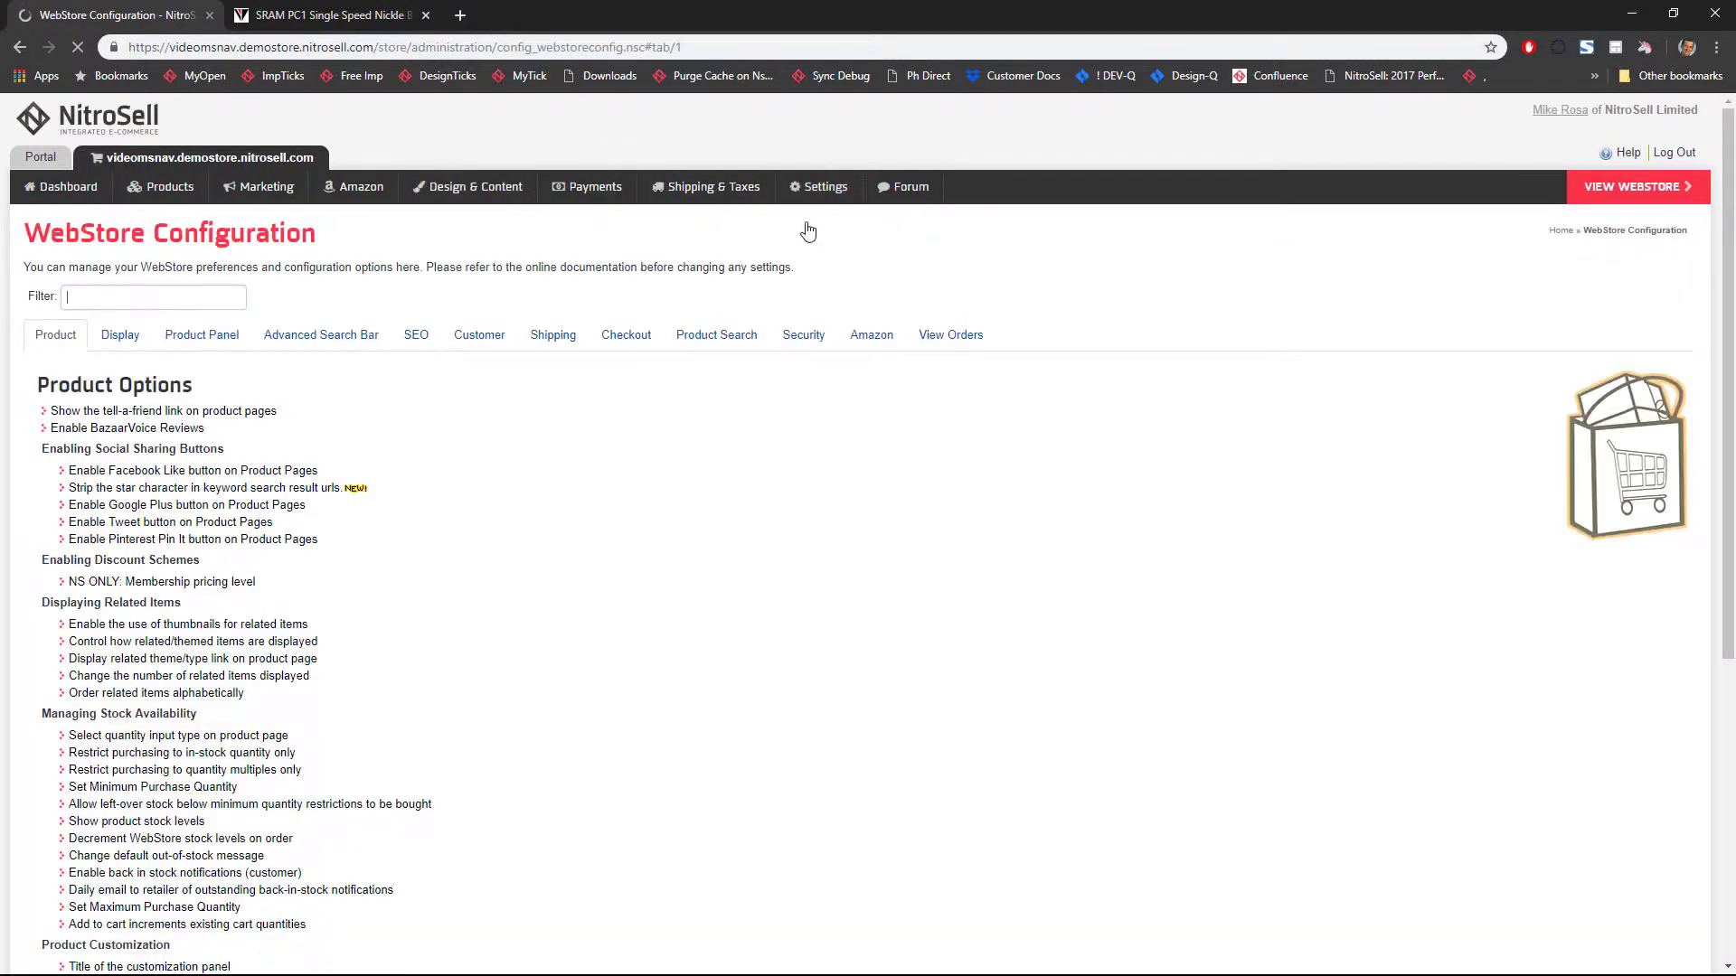
pyautogui.click(129, 341)
pyautogui.click(203, 339)
pyautogui.click(348, 341)
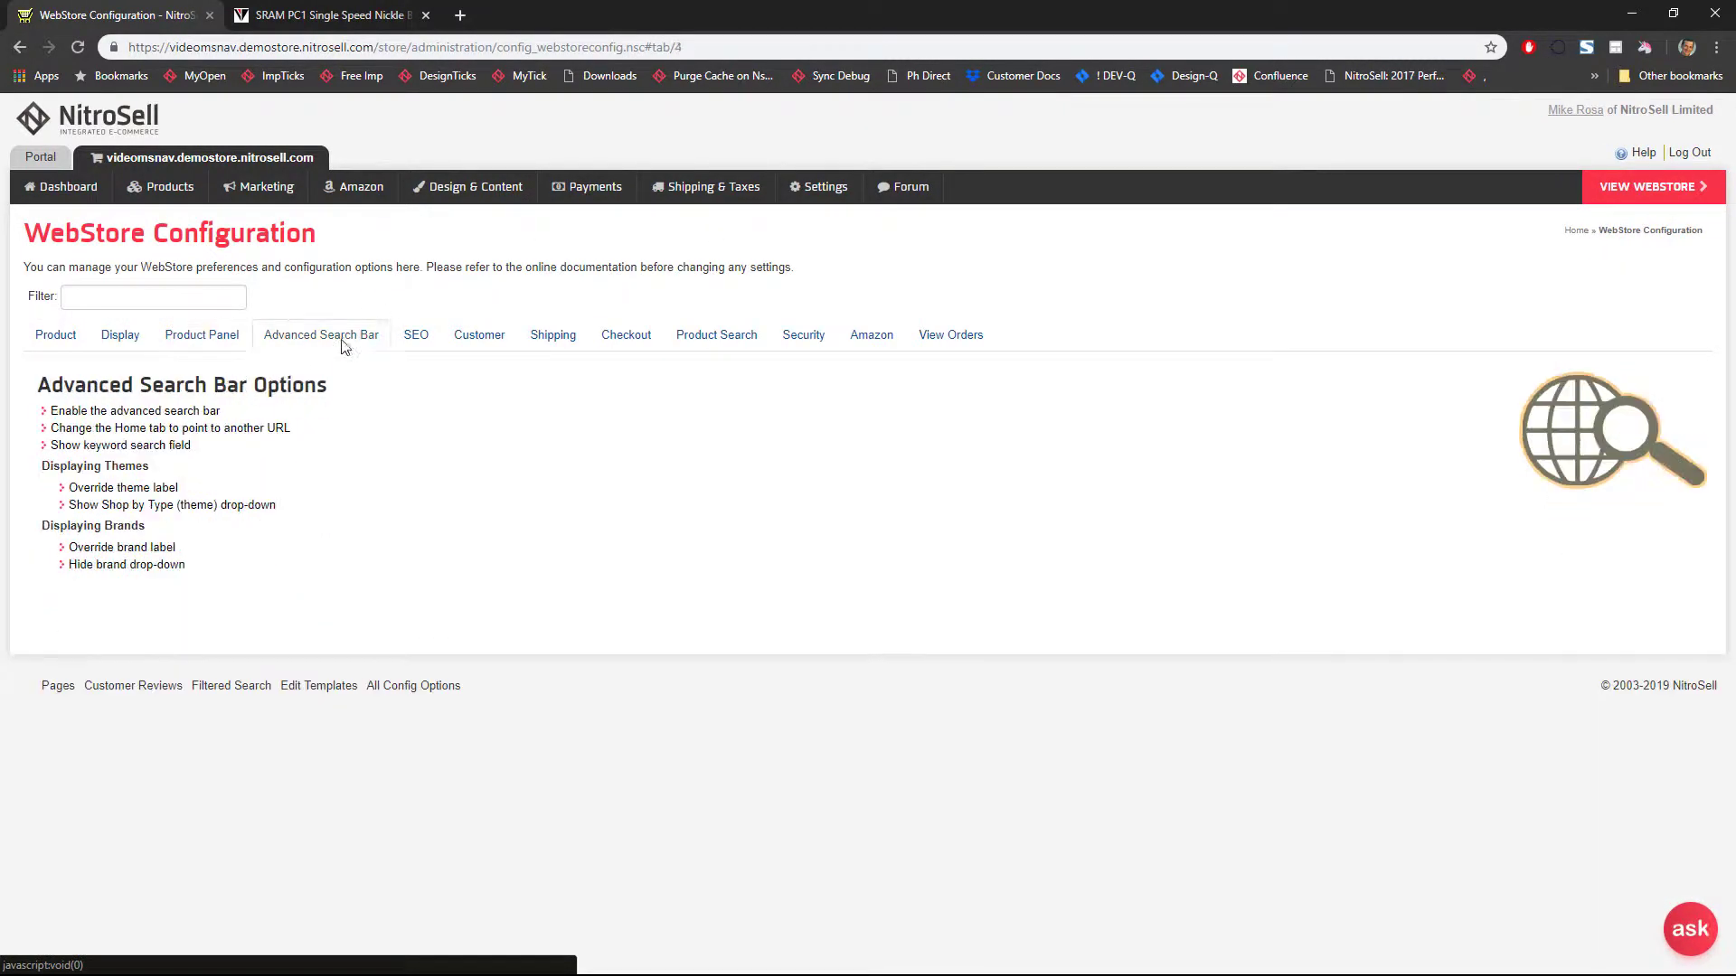
pyautogui.click(420, 341)
pyautogui.click(502, 342)
pyautogui.click(553, 340)
pyautogui.click(626, 340)
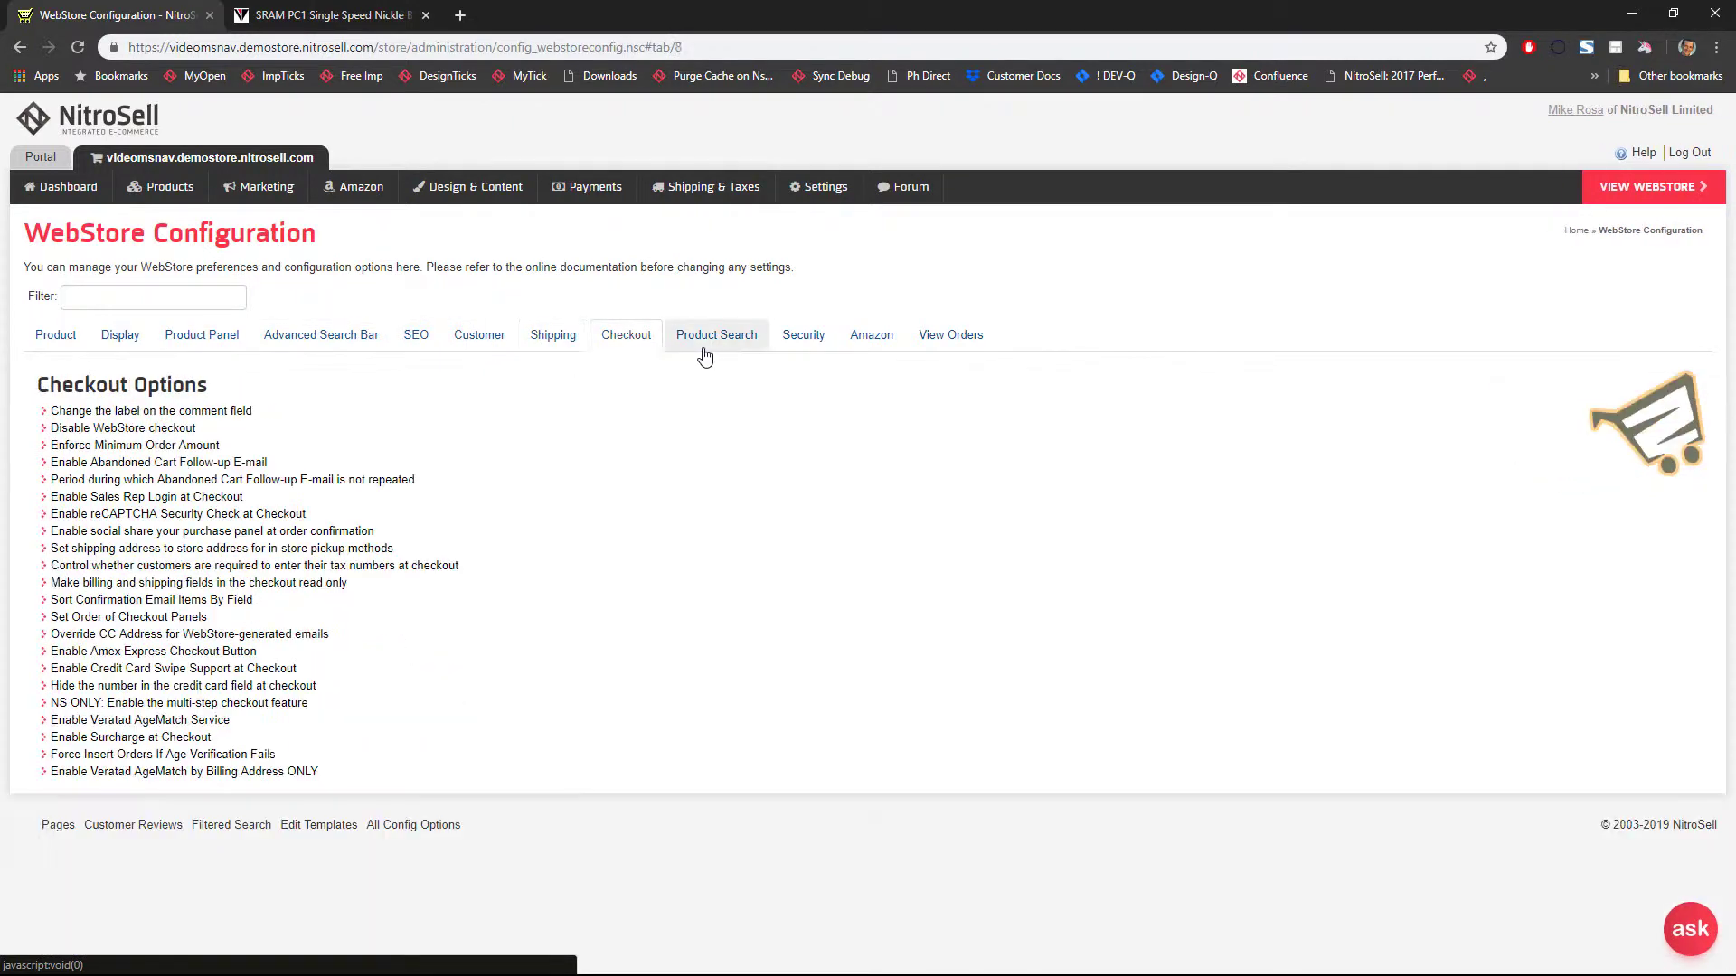
pyautogui.click(714, 342)
pyautogui.click(803, 342)
pyautogui.click(868, 351)
pyautogui.click(931, 349)
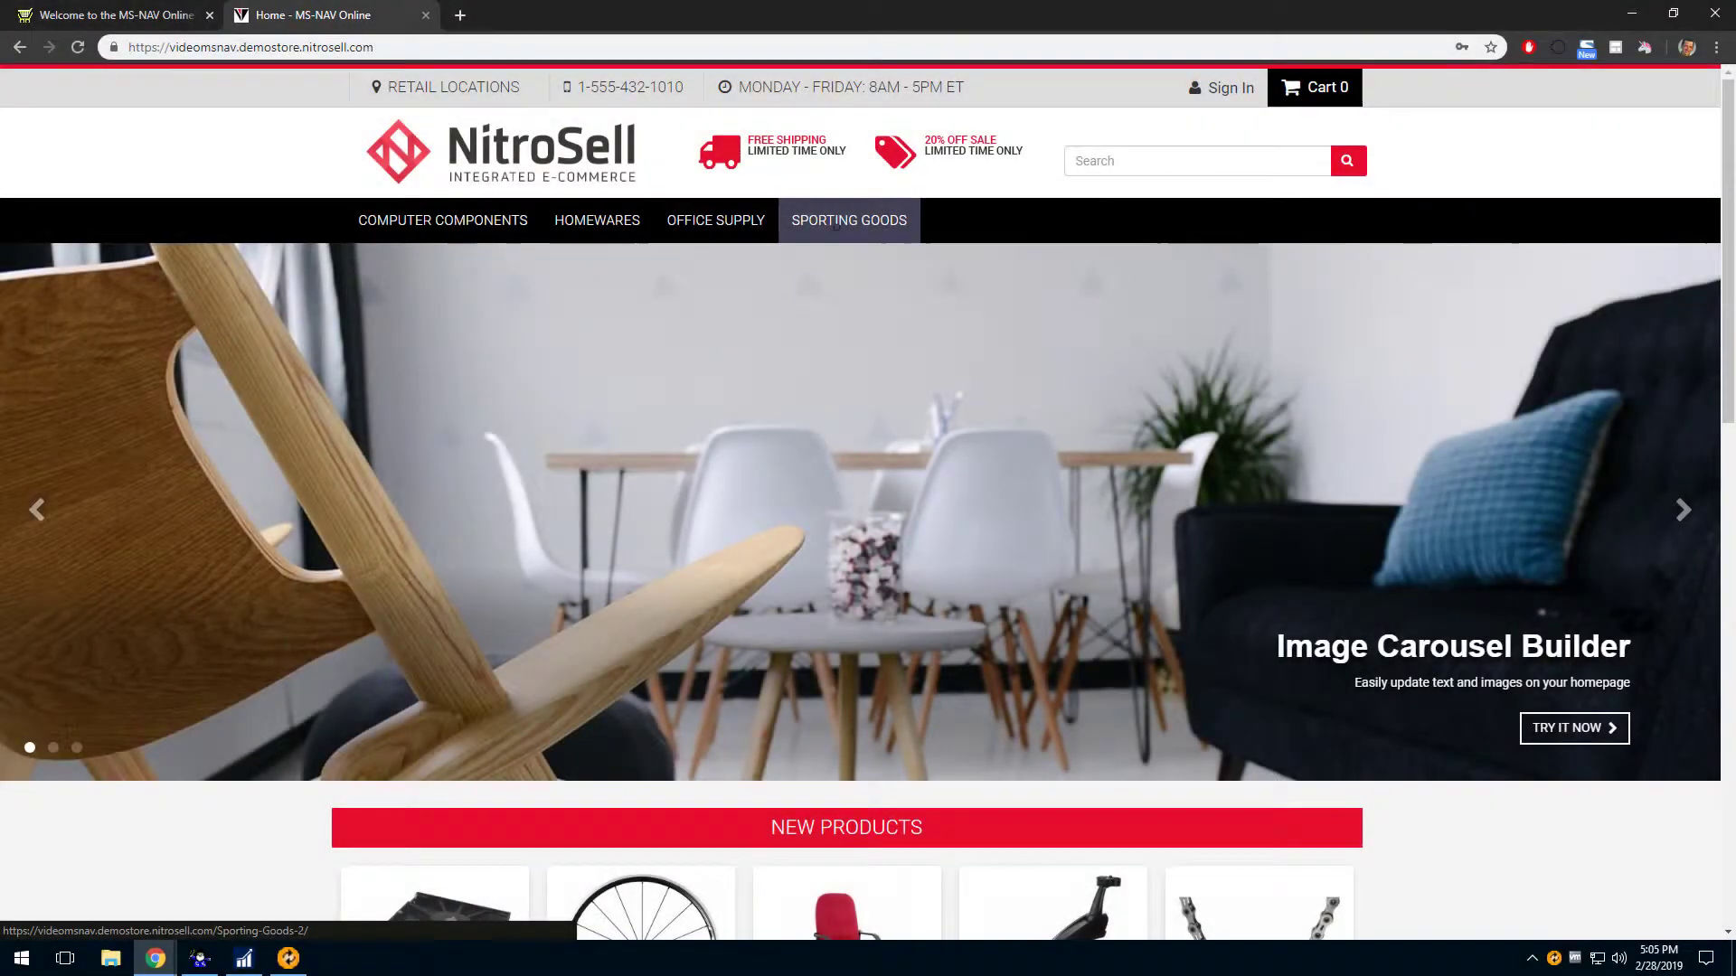
# - Open the SRAM PC1 Single Speed Nickle Bike Chain from the Bike category of Sporting Goods and highlight its description and stock level
pyautogui.moveTo(835, 227)
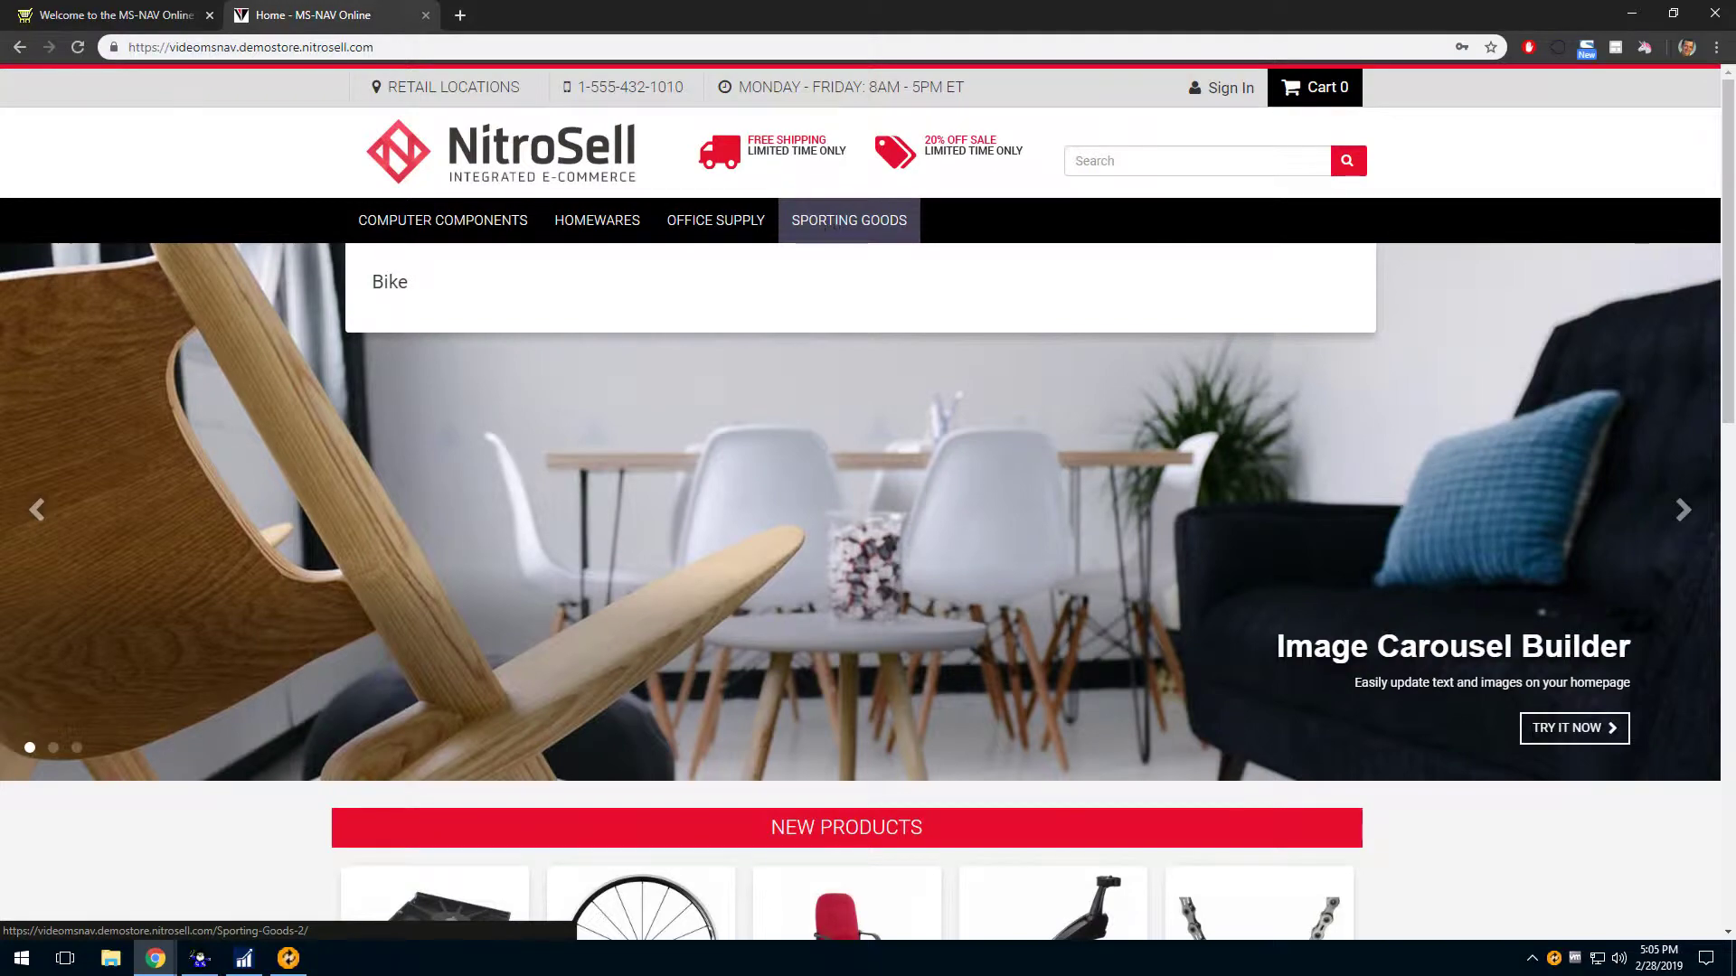
pyautogui.click(407, 282)
pyautogui.scroll(-8, 1558, 449)
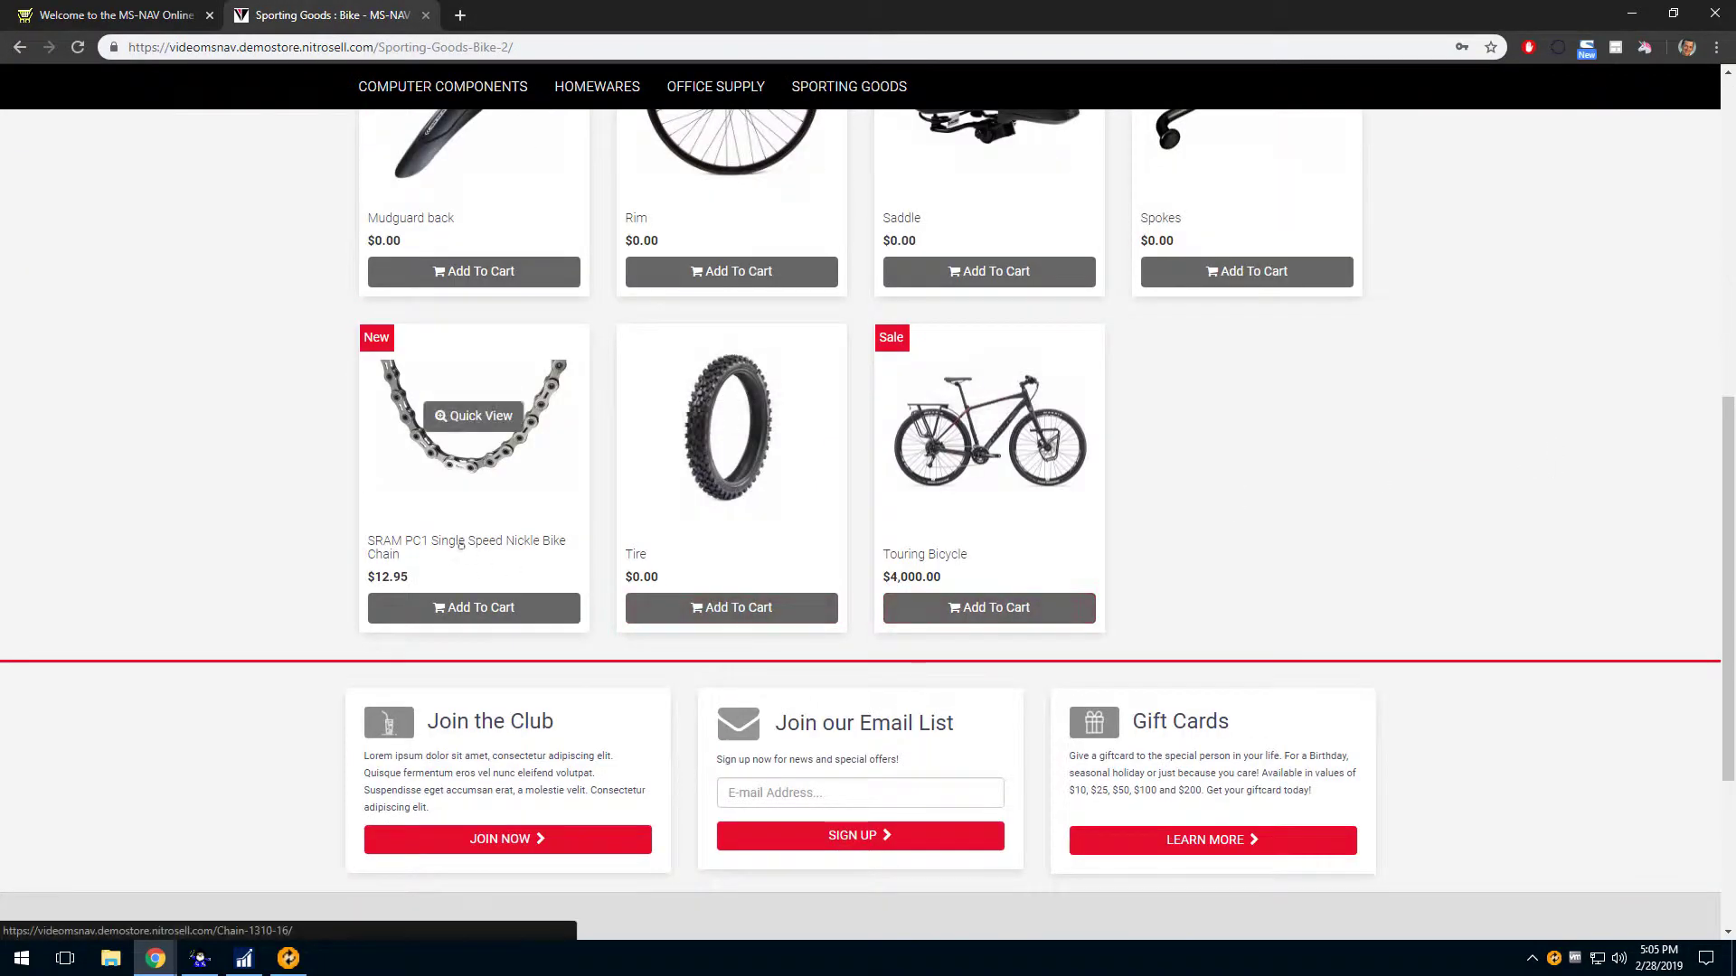
pyautogui.click(461, 544)
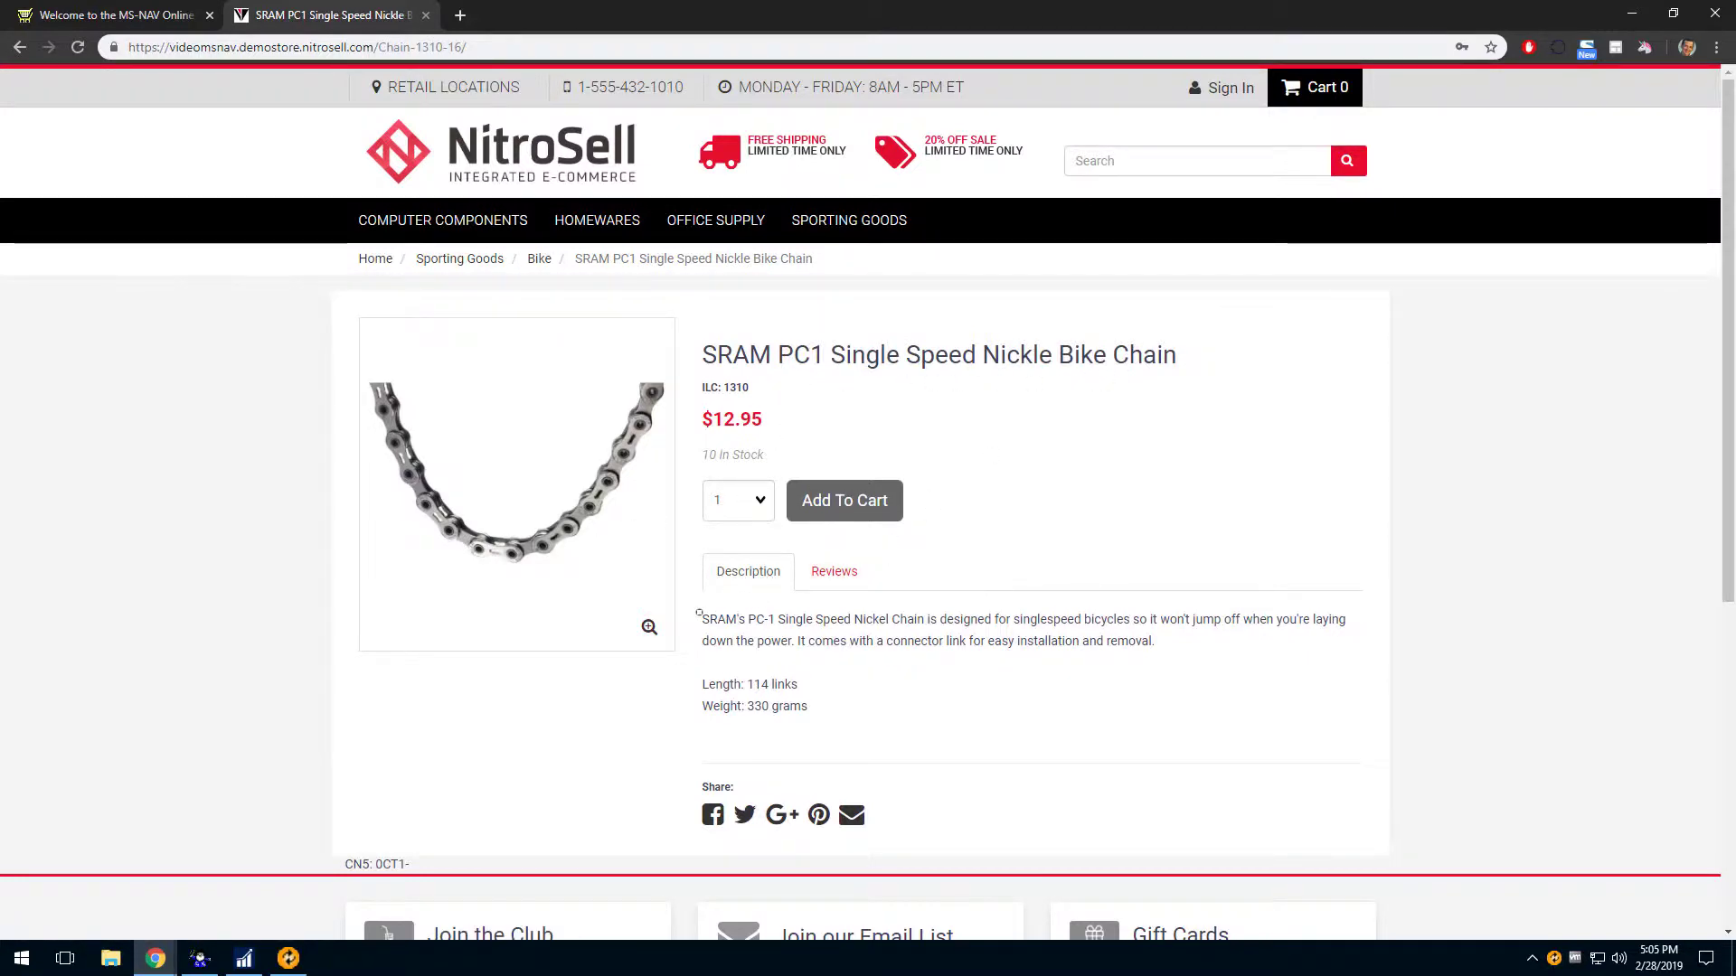
pyautogui.moveTo(830, 651); pyautogui.dragTo(852, 708)
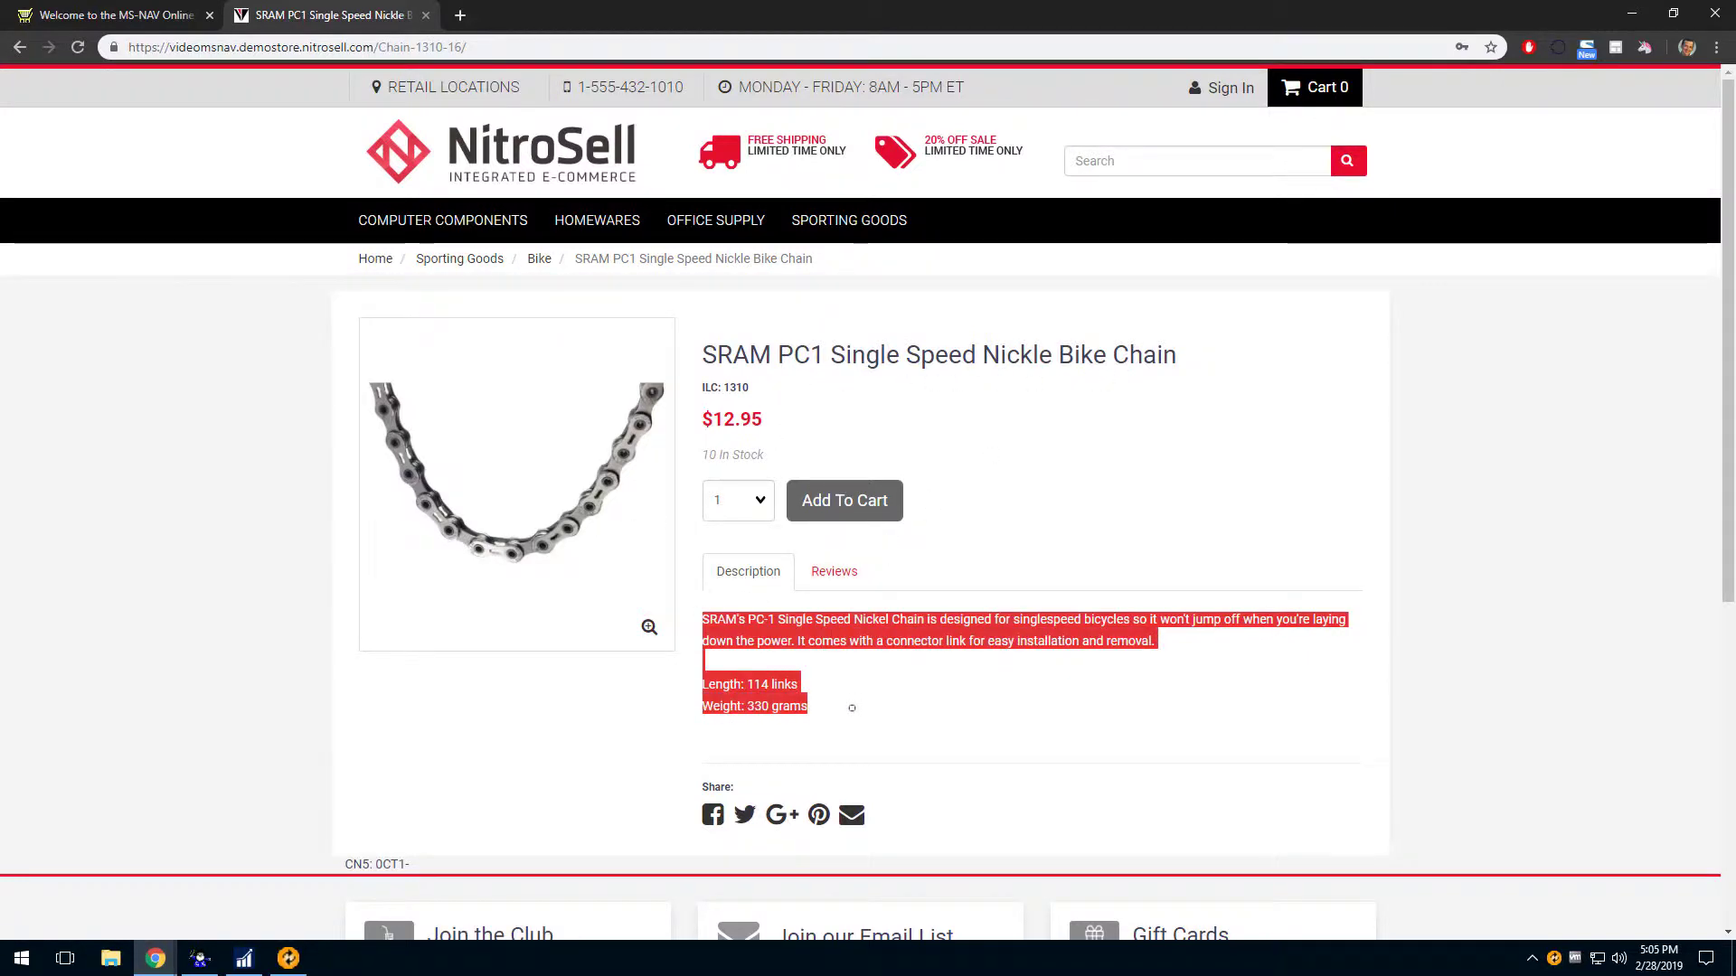
pyautogui.click(771, 457)
pyautogui.doubleClick(759, 454)
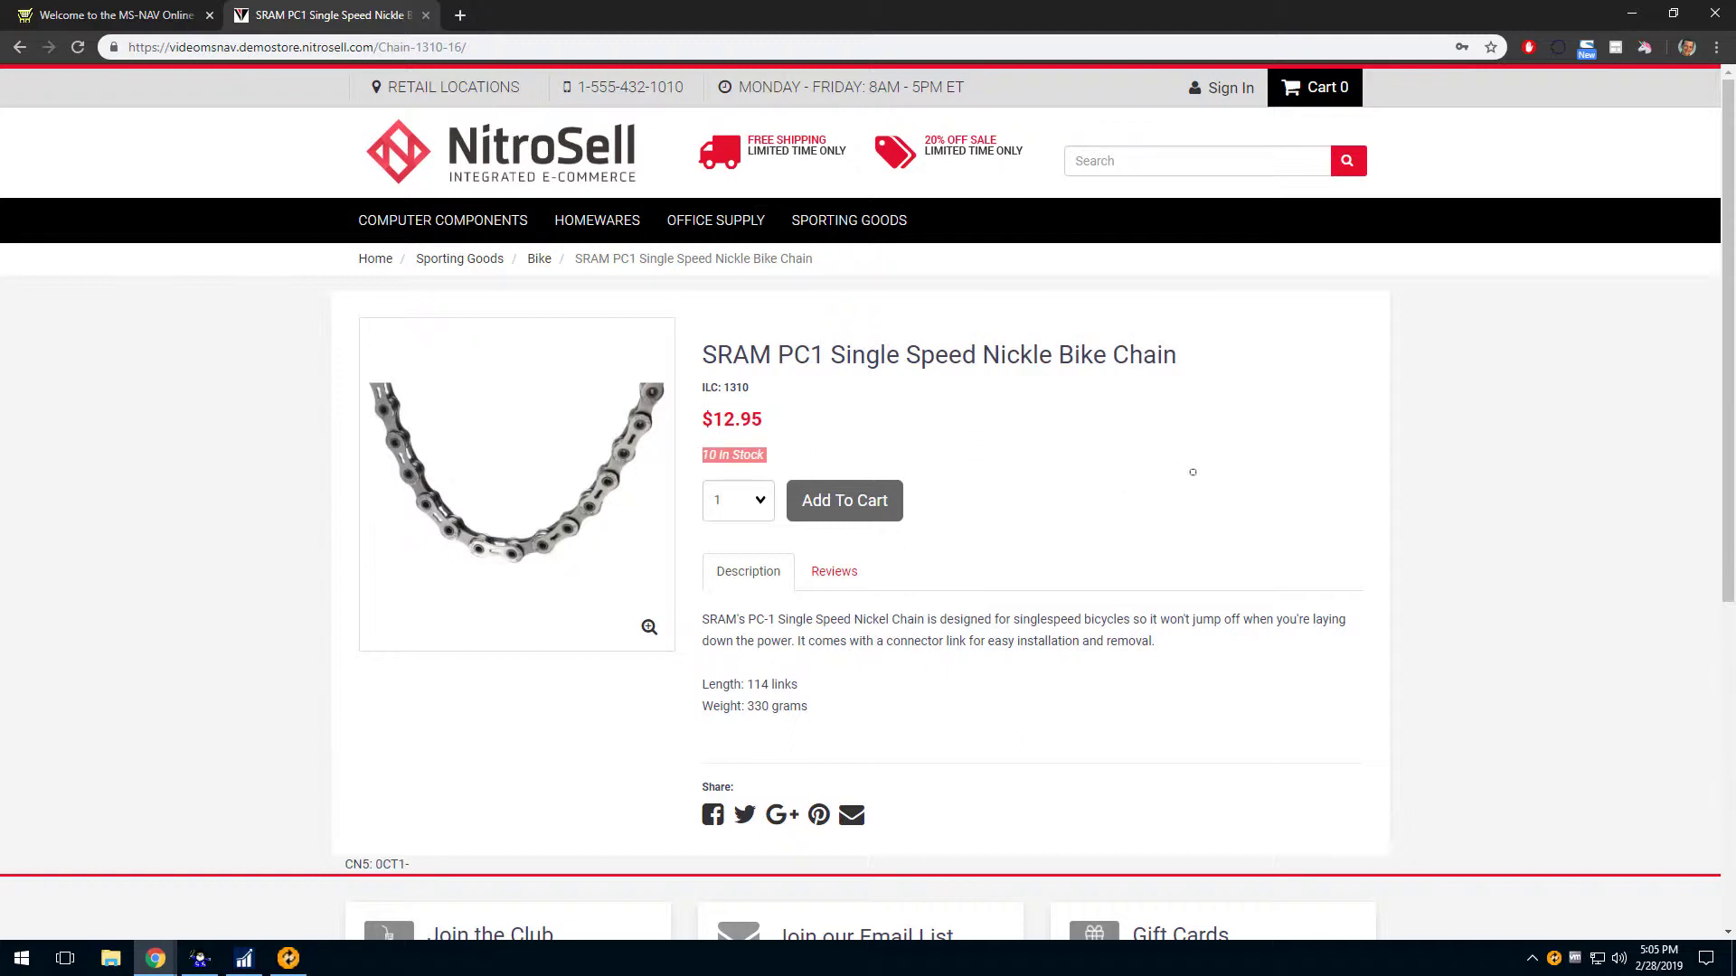
# - Add one SRAM PC1 Single Speed Nickle Bike Chain to the cart and proceed to checkout
pyautogui.click(837, 500)
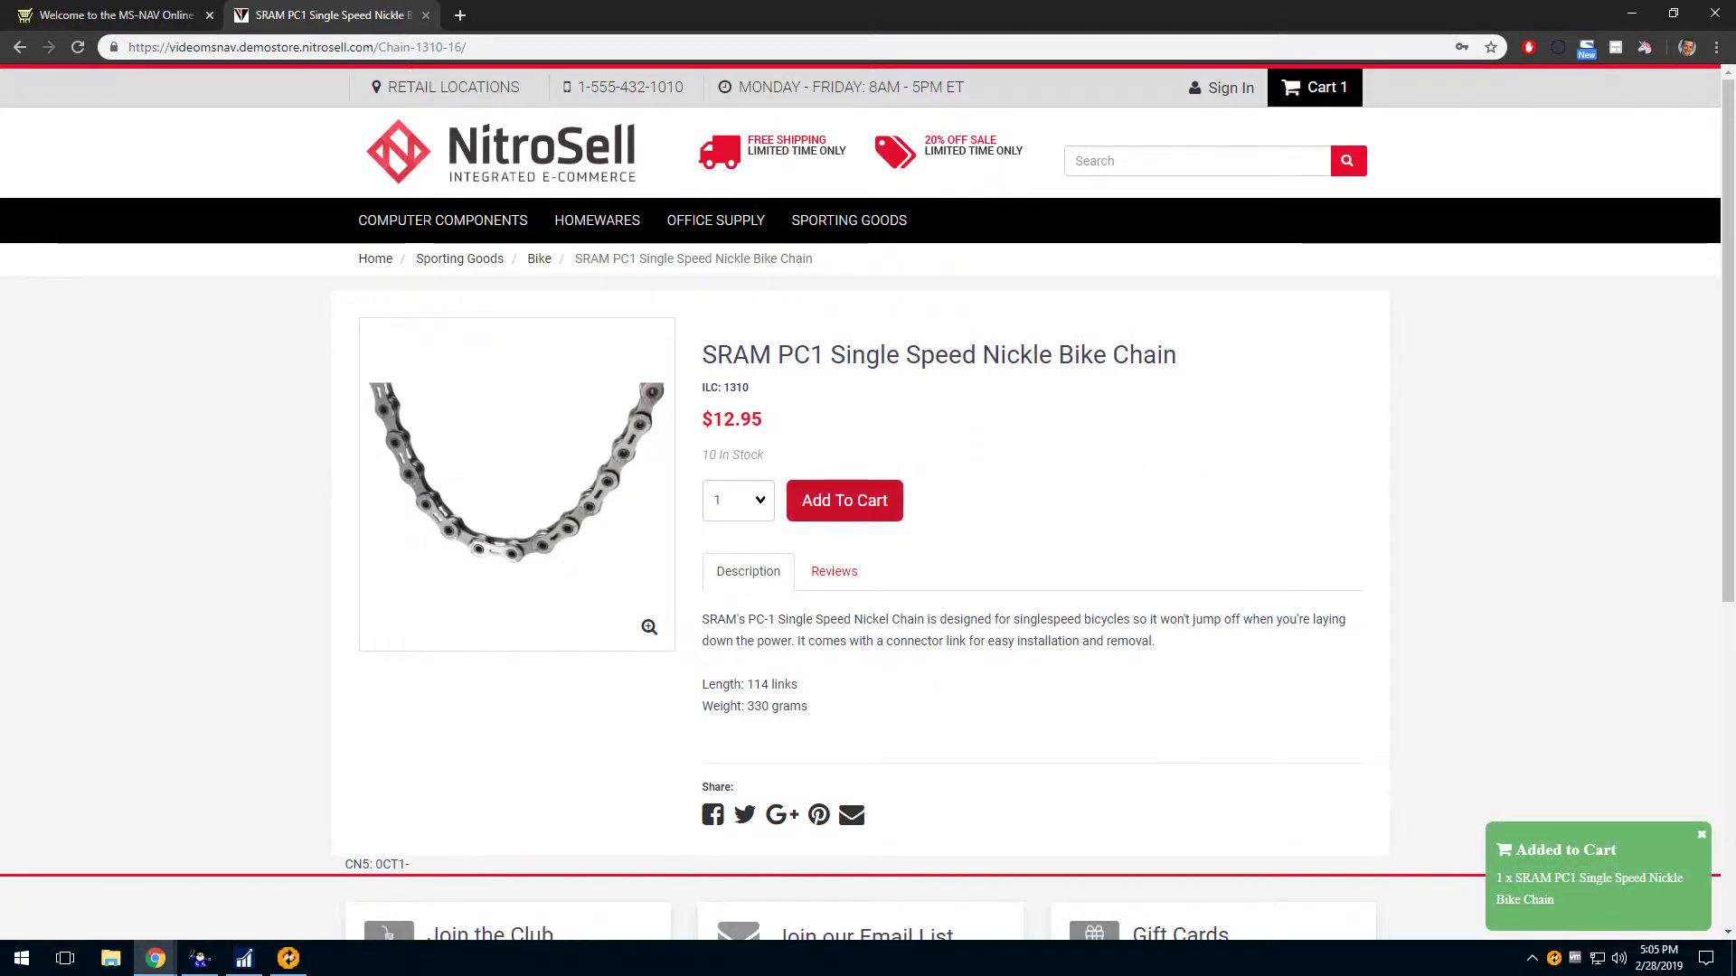
pyautogui.moveTo(1315, 87)
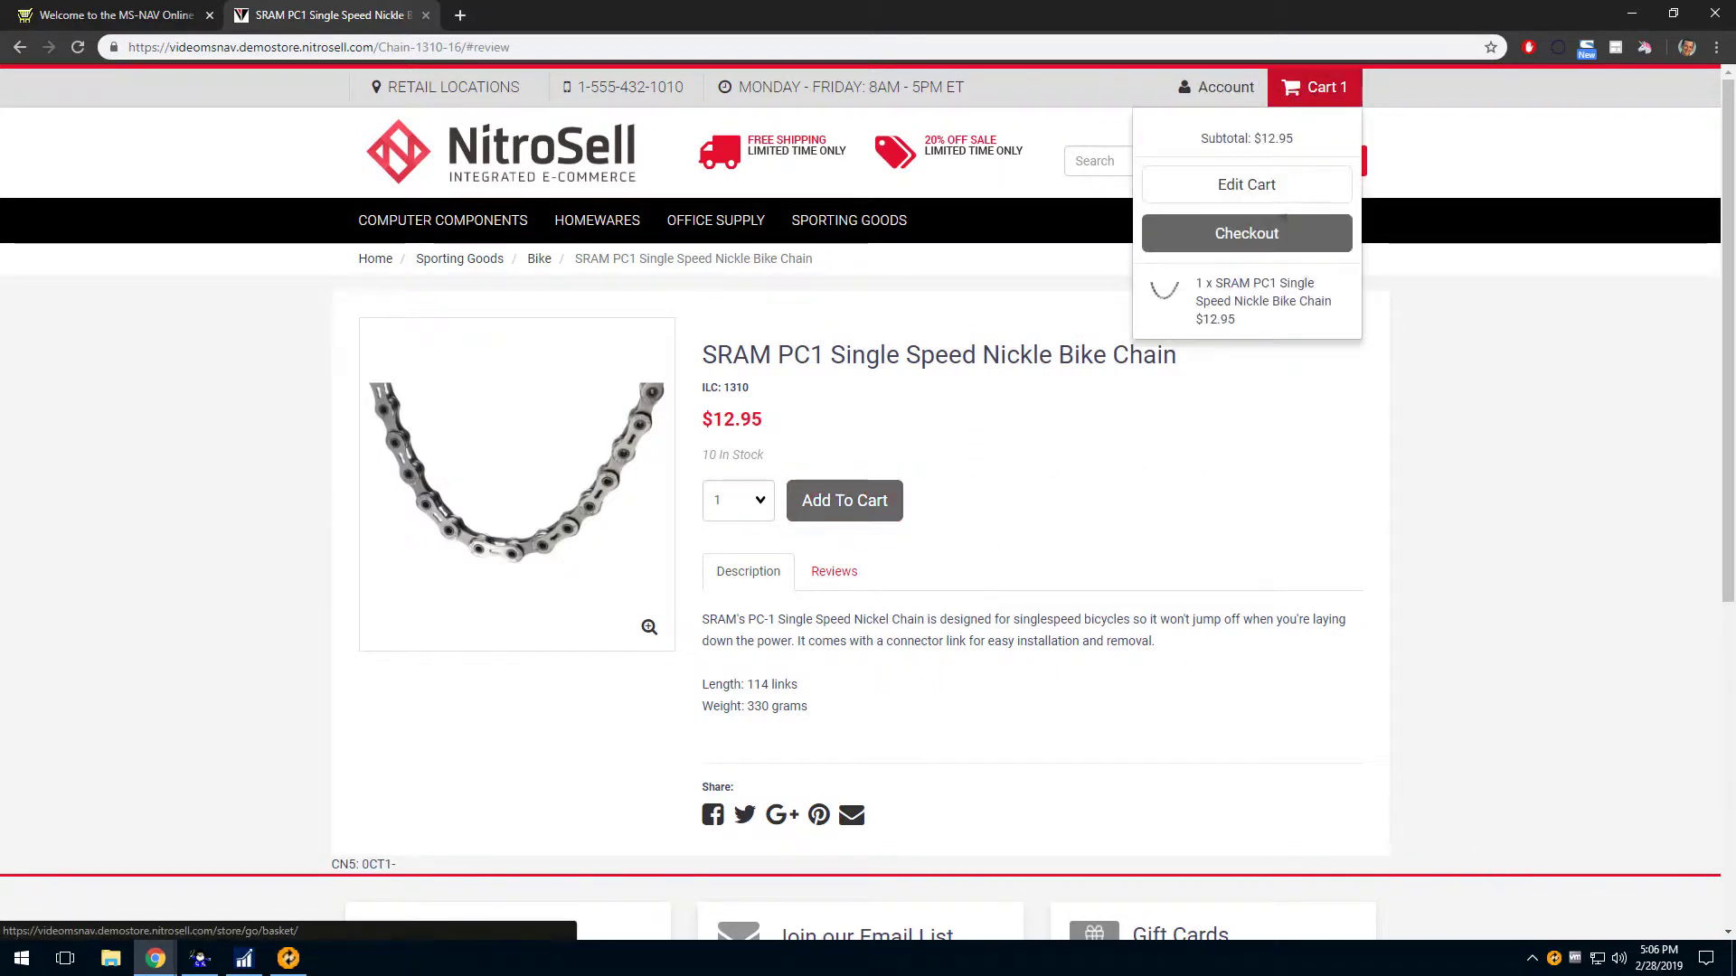
pyautogui.click(1283, 226)
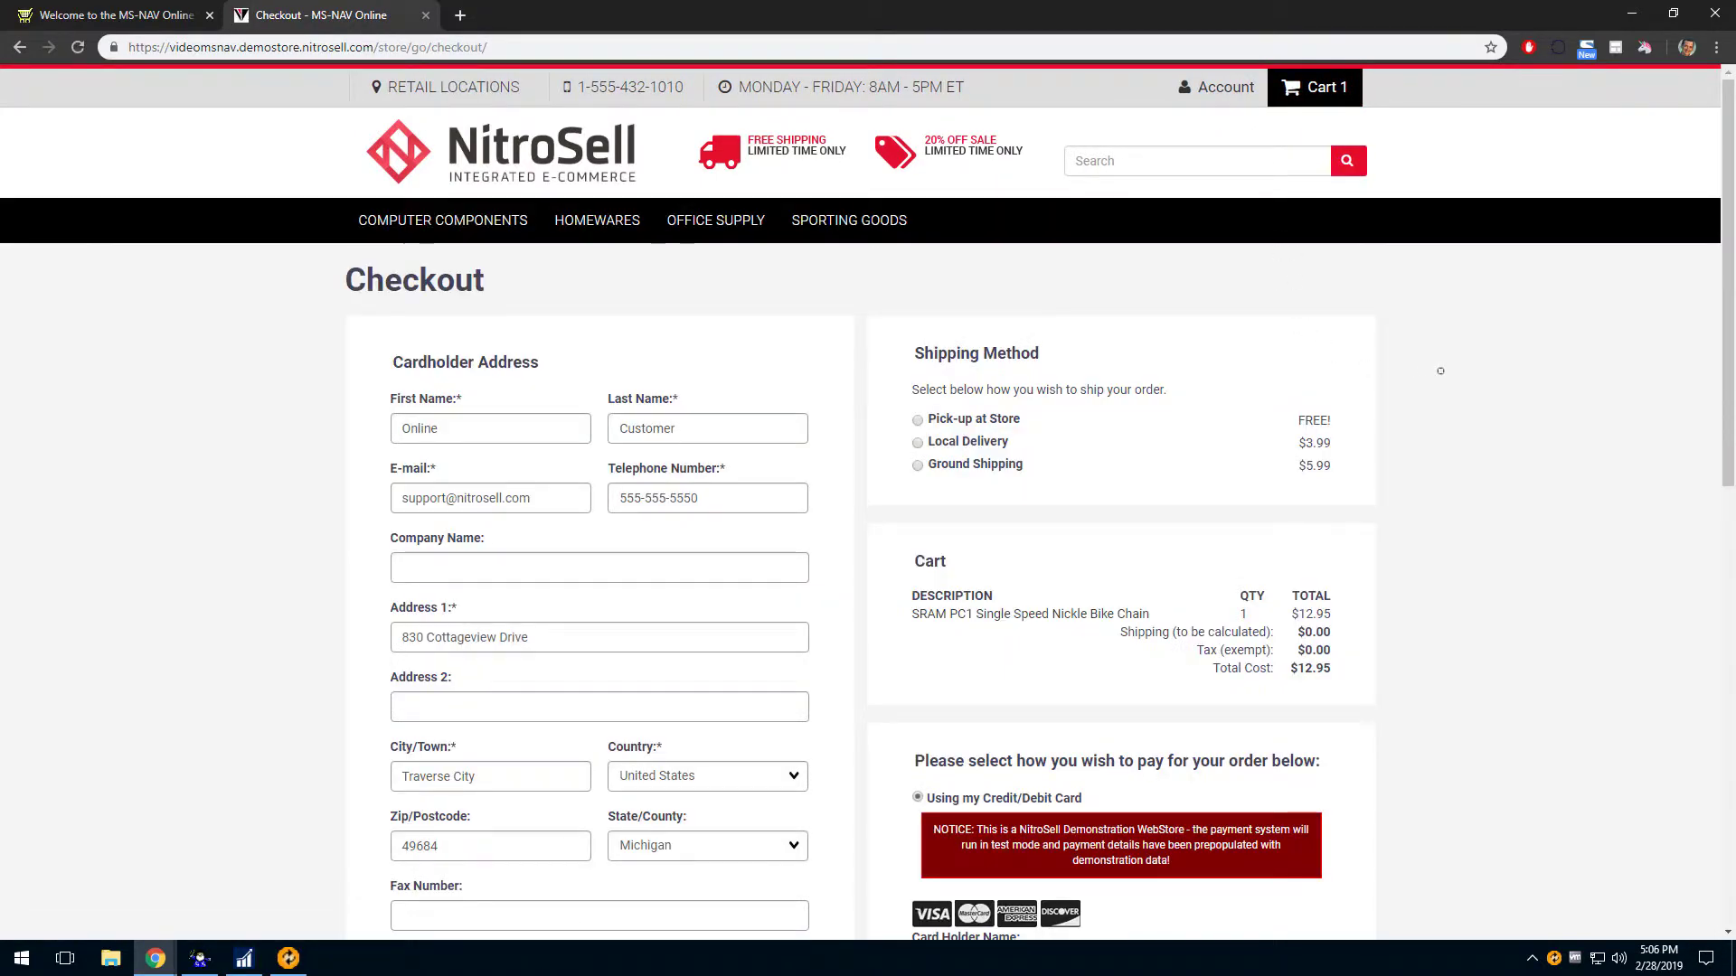
# - Choose Pick-up at Store as the shipping method and confirm the order with the prefilled credit card payment
pyautogui.scroll(-3, 1459, 376)
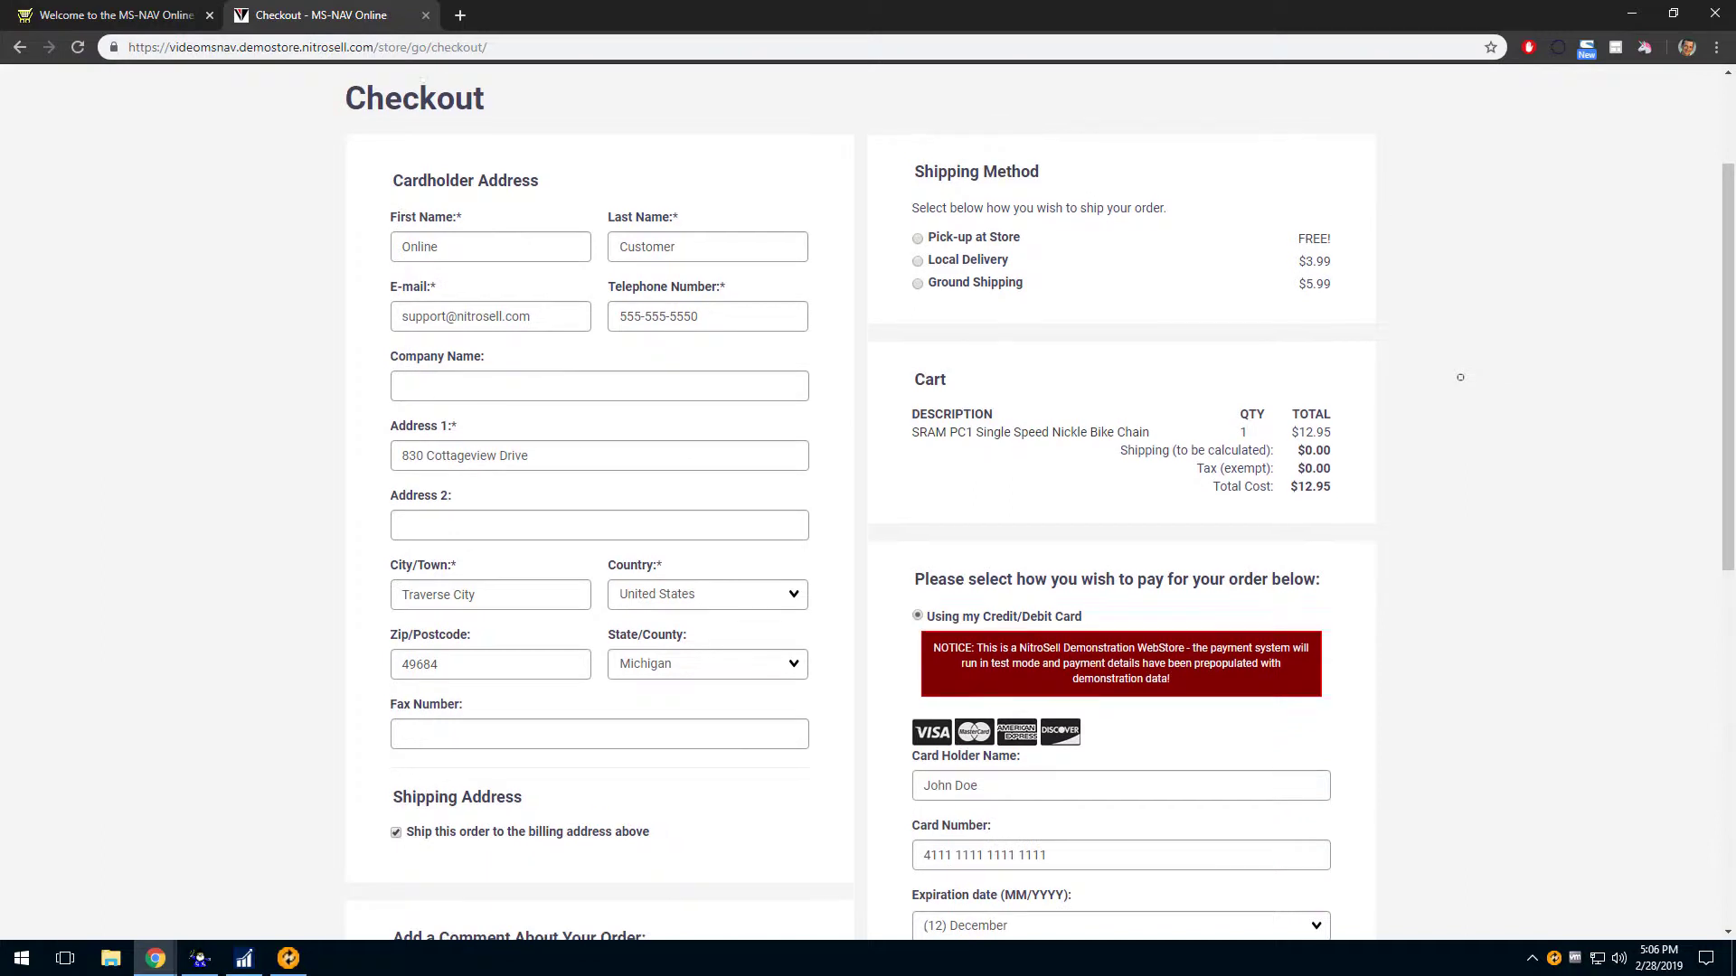
pyautogui.scroll(2, 1459, 376)
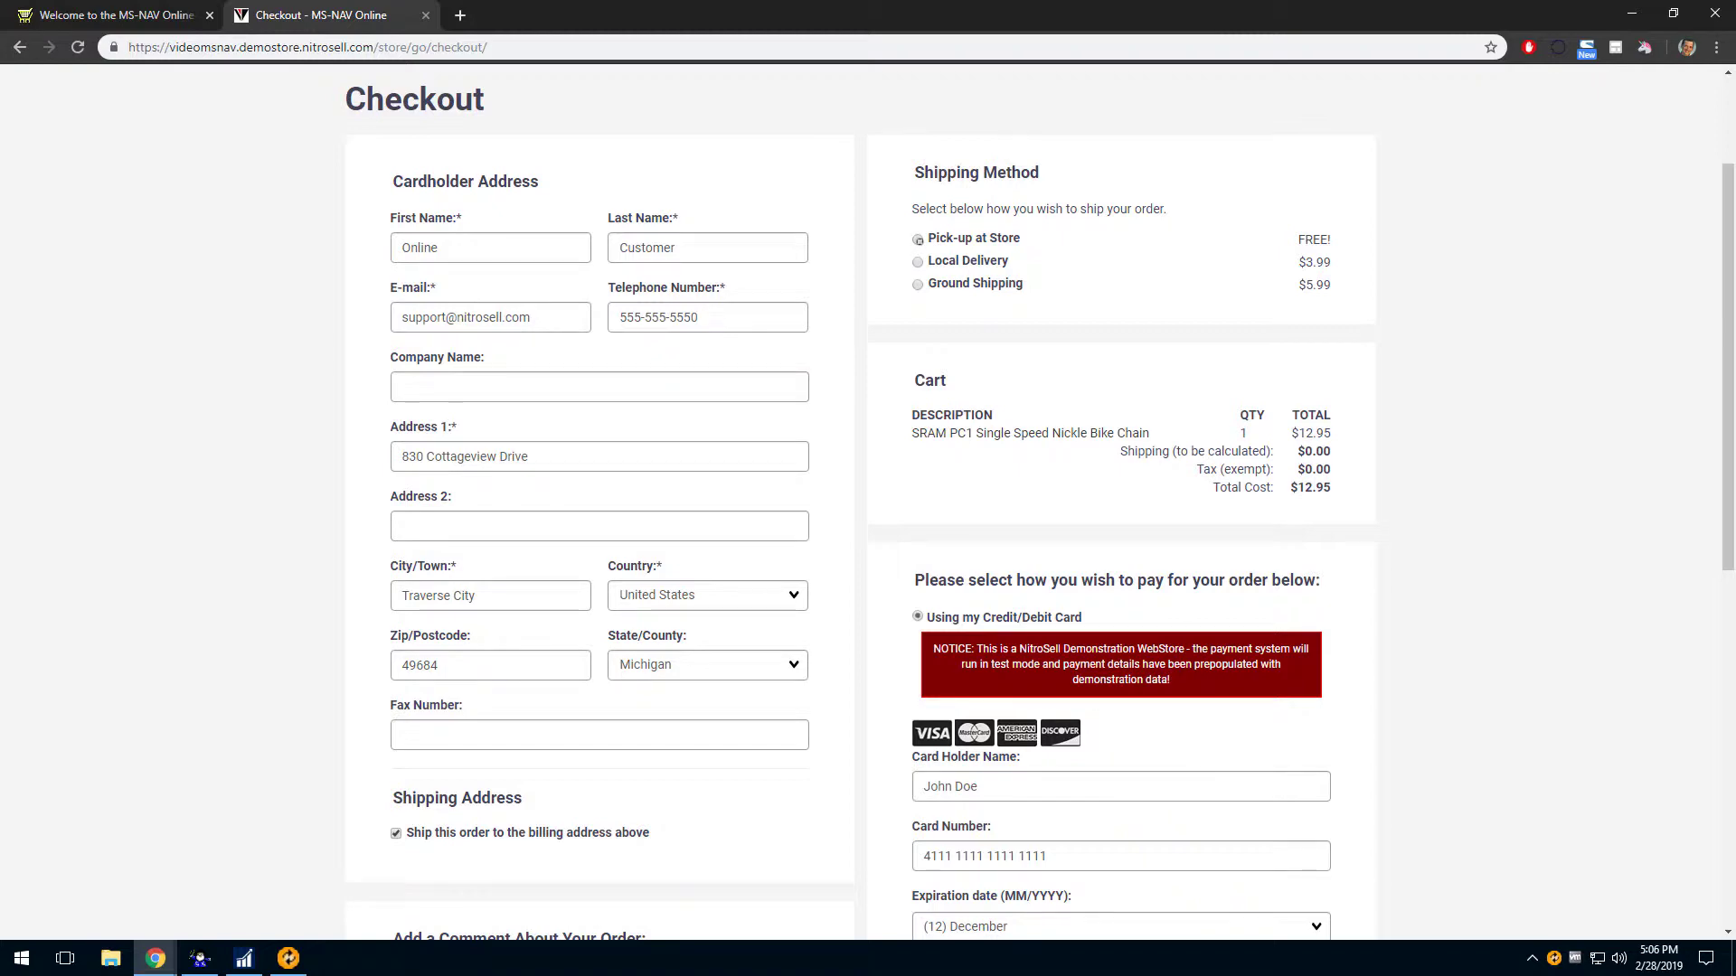
pyautogui.click(918, 240)
pyautogui.scroll(-3, 986, 633)
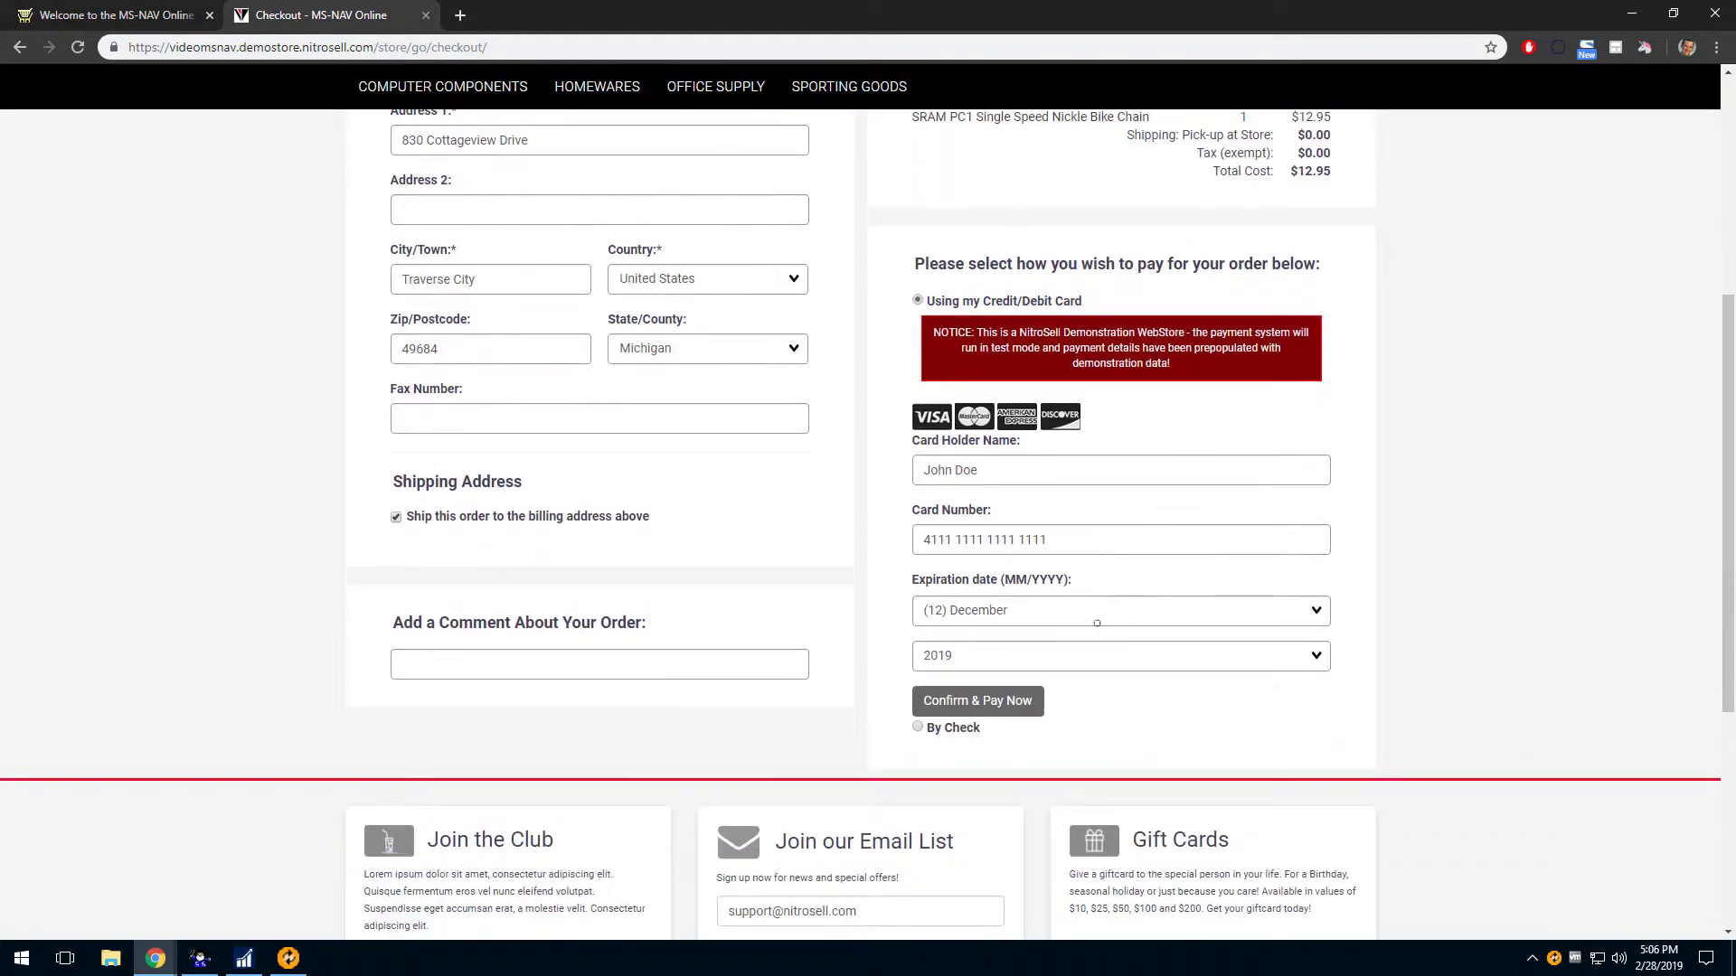
pyautogui.click(987, 701)
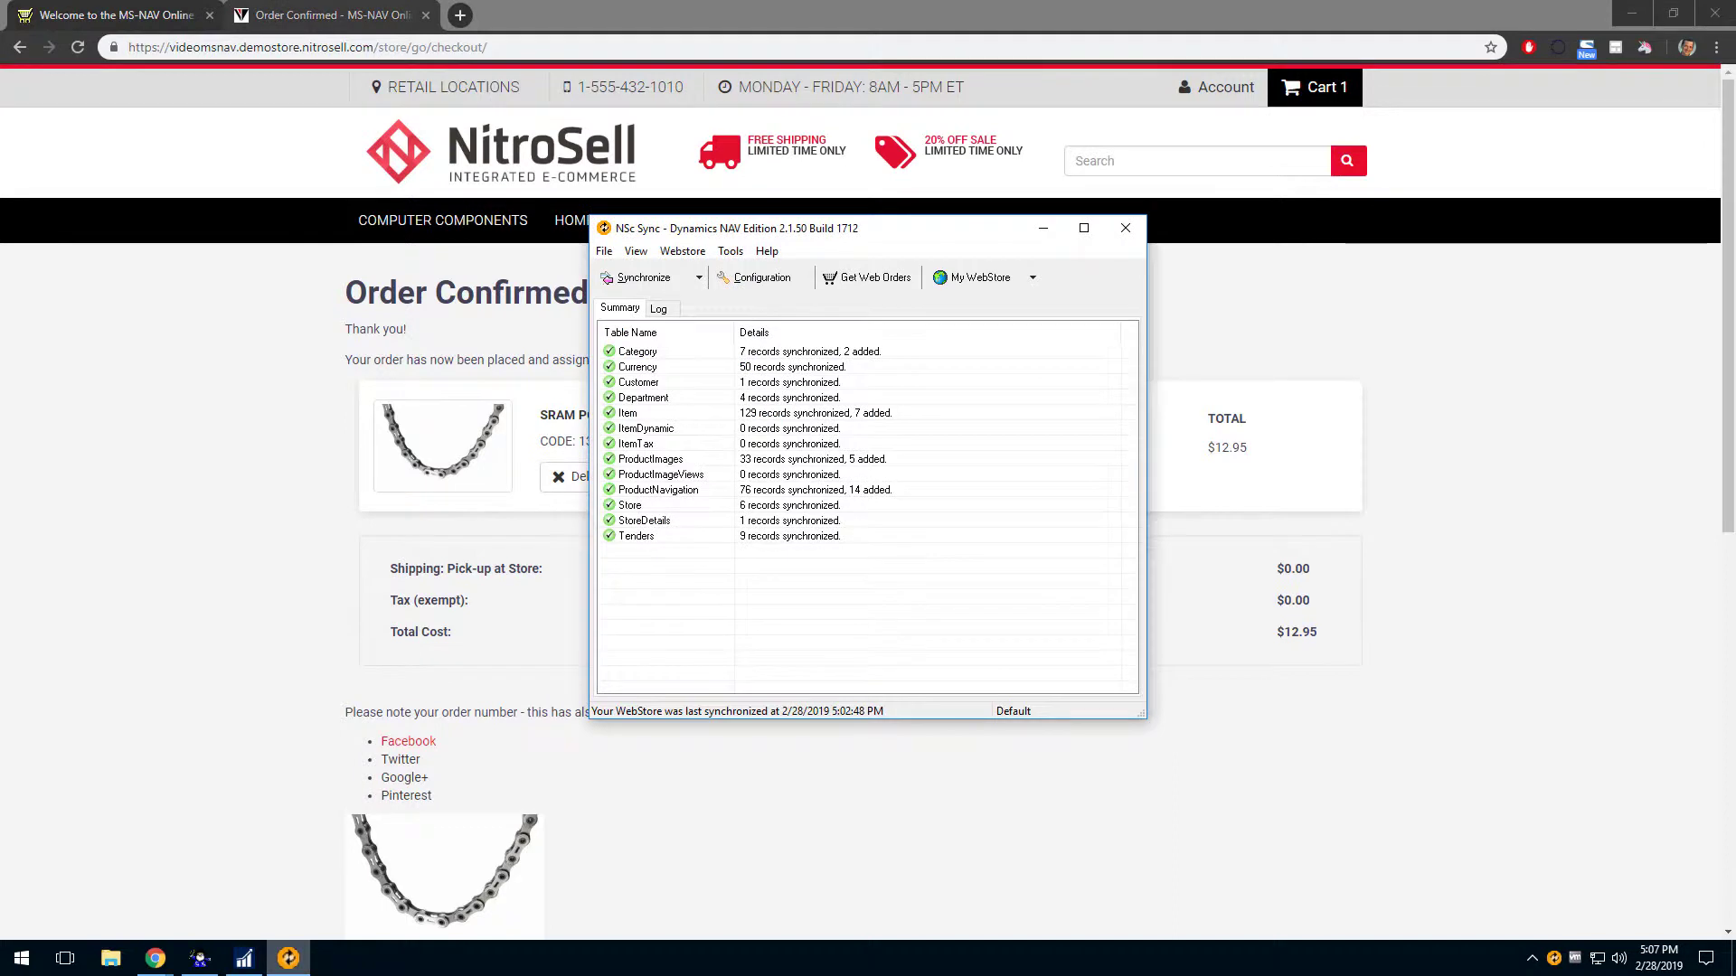
# - Download the web orders from the web store with NSc Sync and respond to the new order notification
pyautogui.click(868, 280)
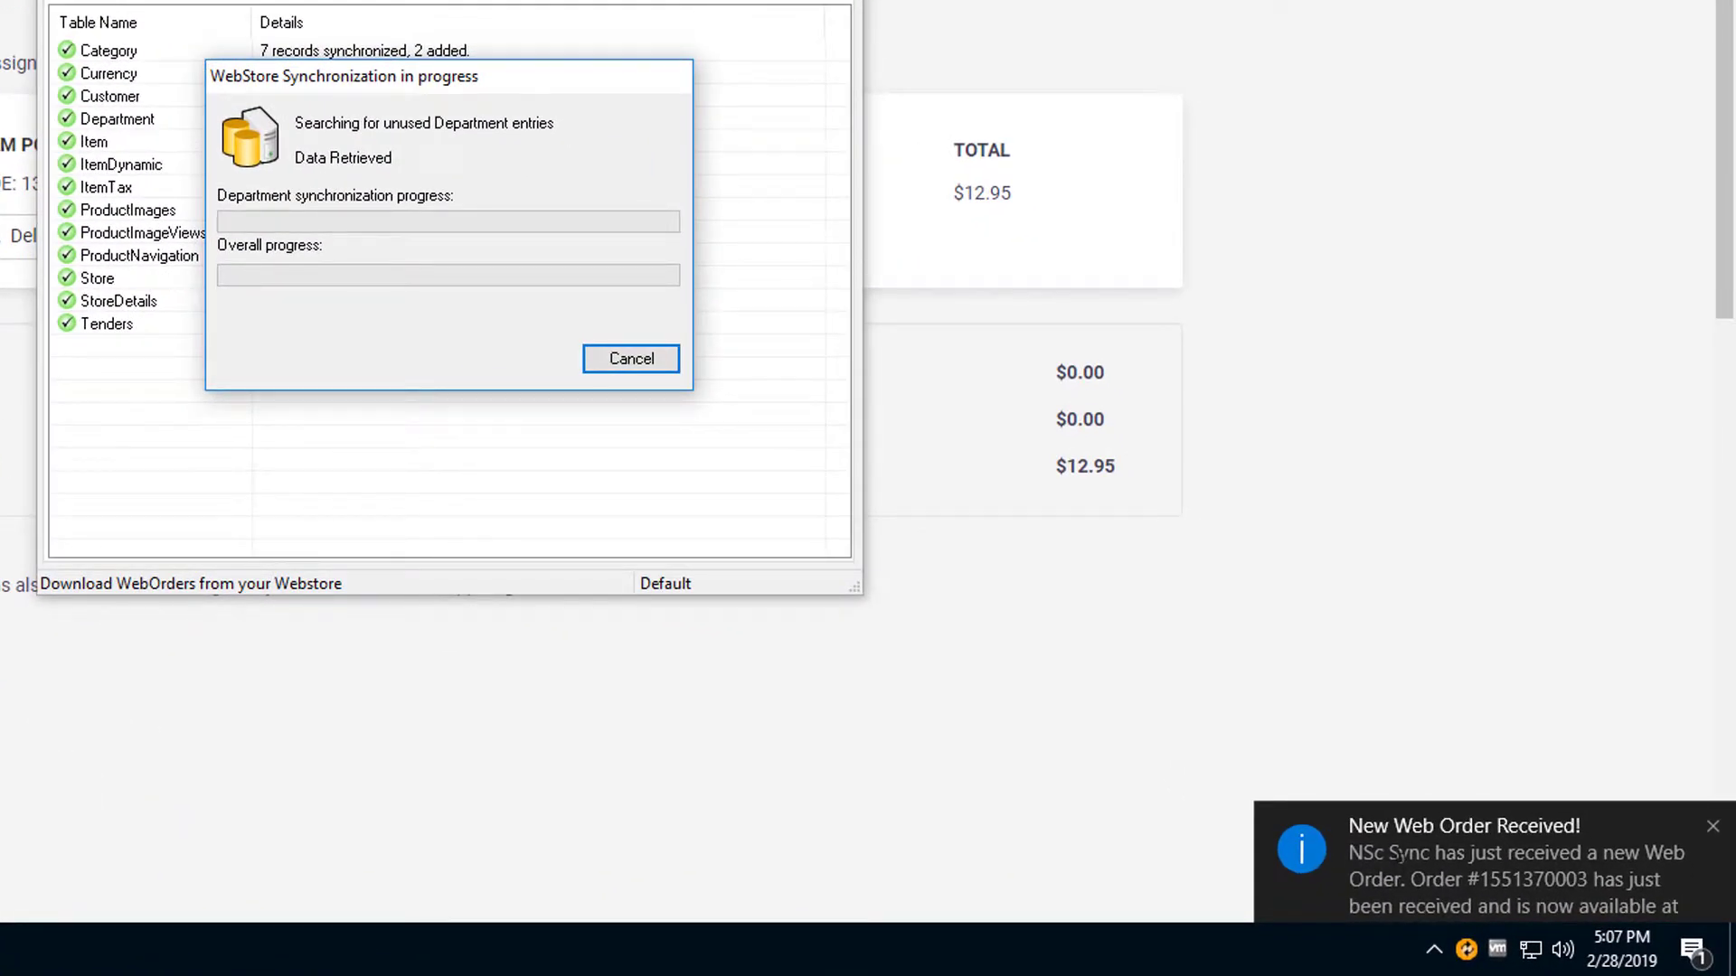
pyautogui.click(1399, 857)
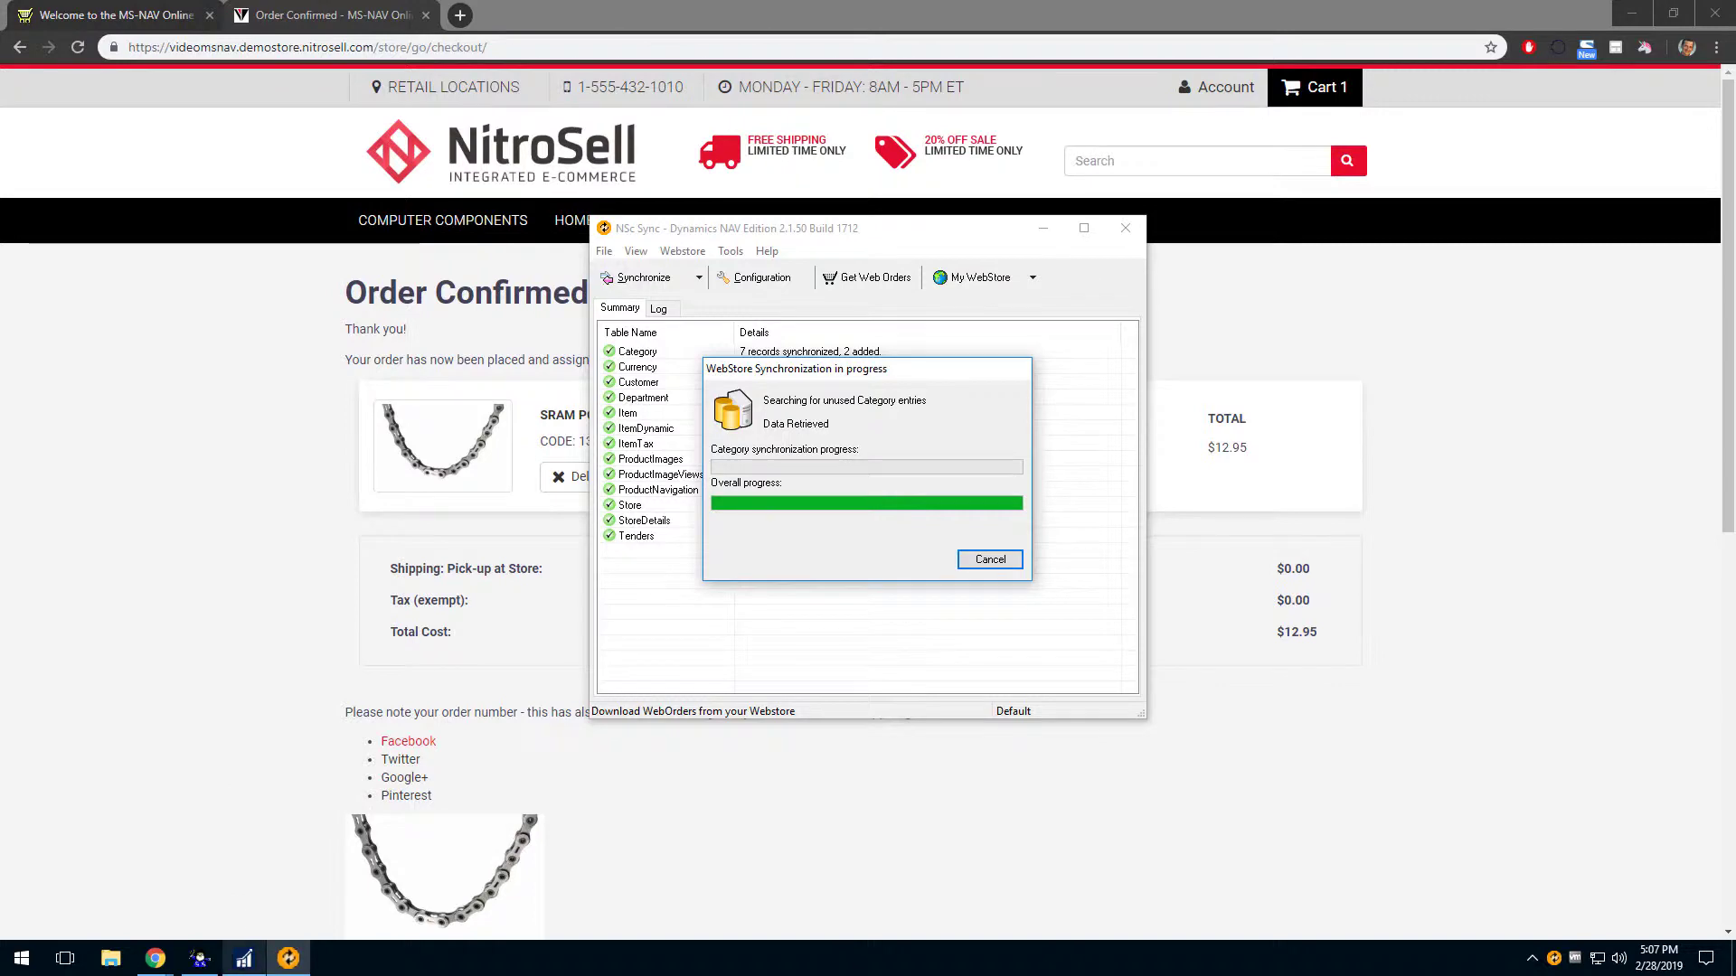
# - Switch to Microsoft Dynamics NAV, open NitroSell Web Orders by searching for "nitrosell", and import the new web order
pyautogui.click(244, 958)
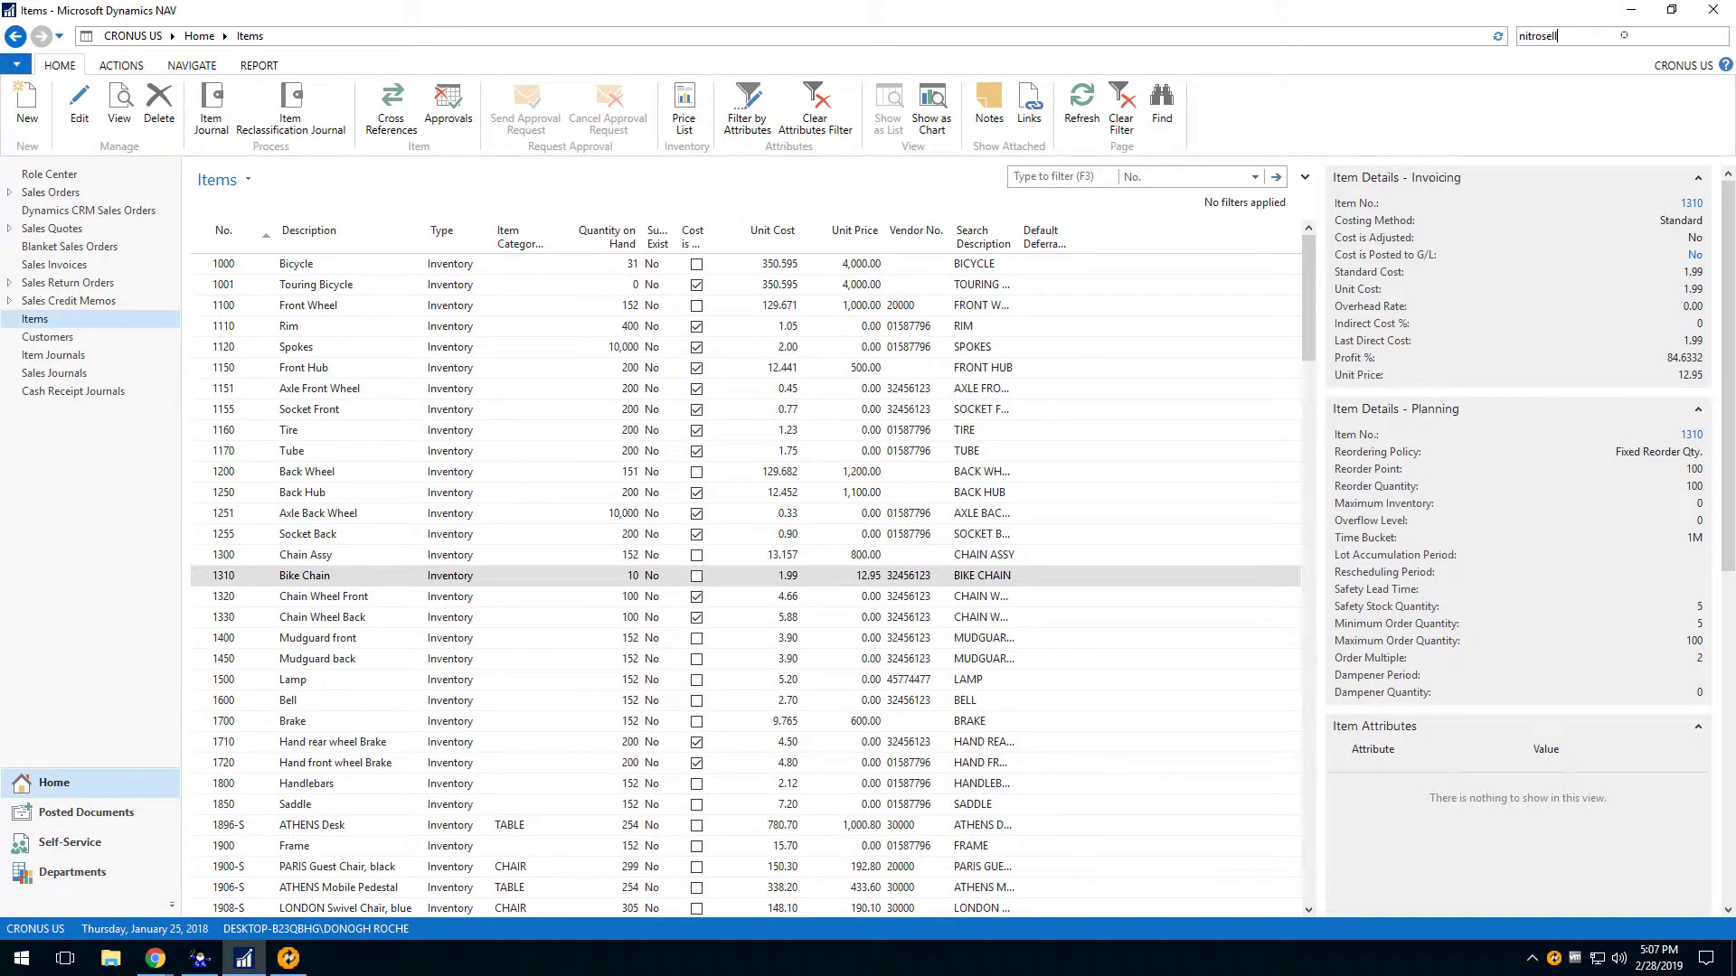
pyautogui.click(1356, 59)
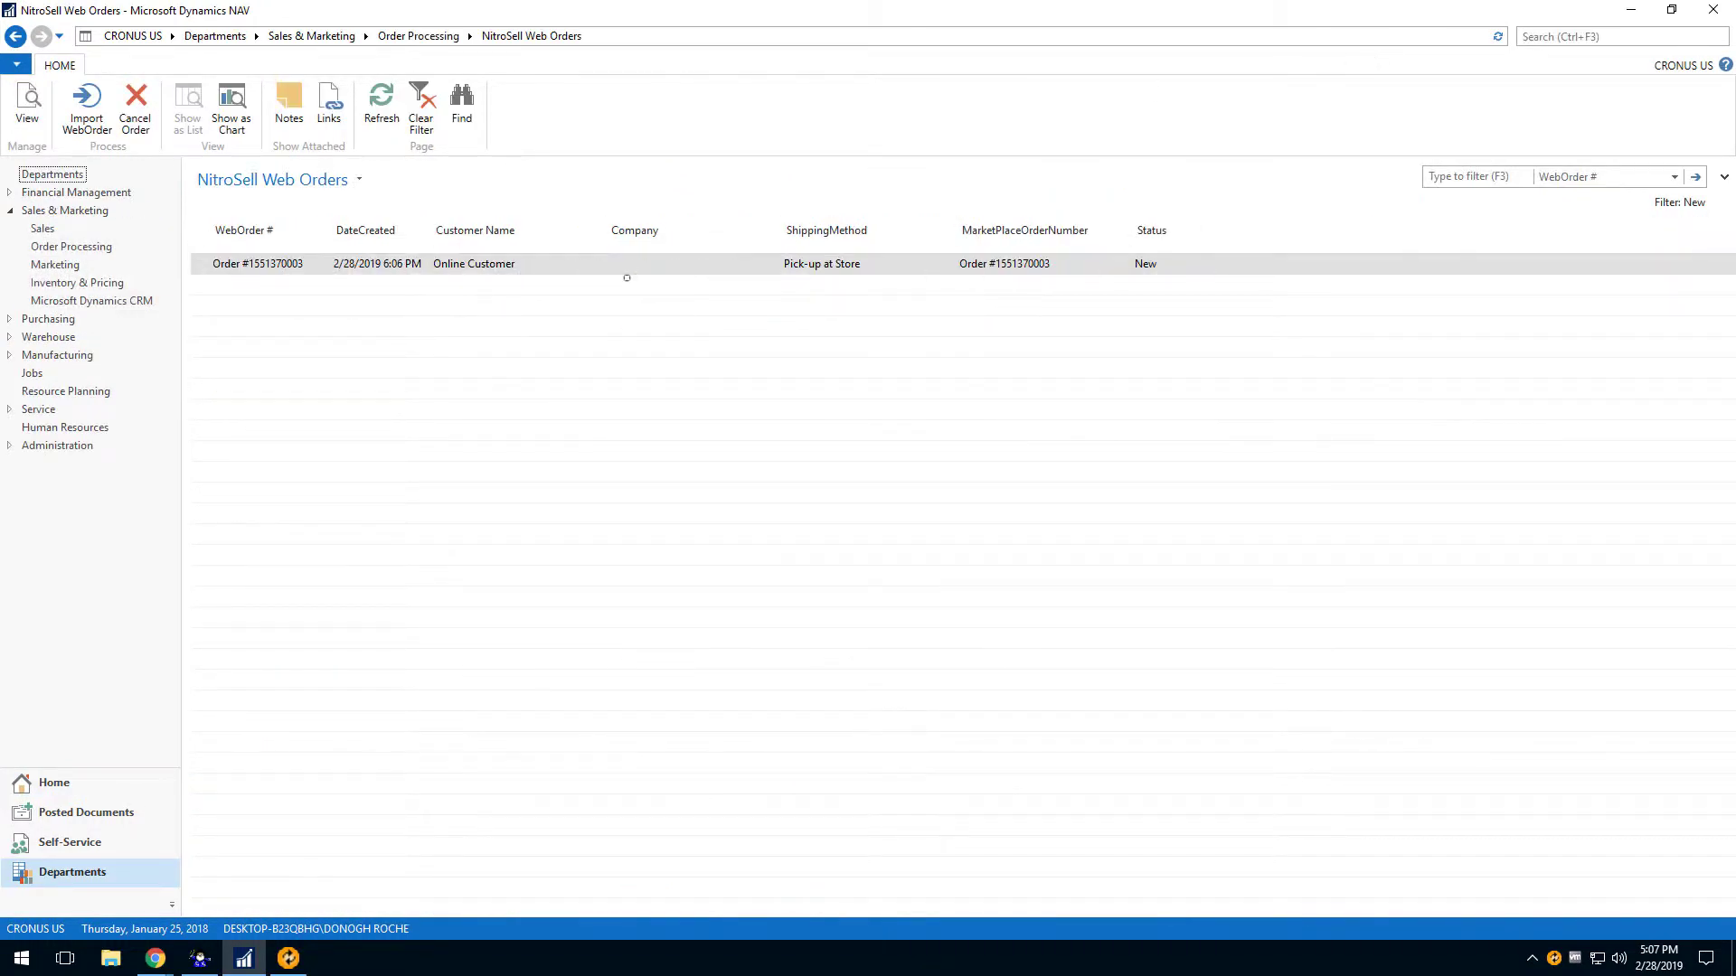
pyautogui.click(87, 106)
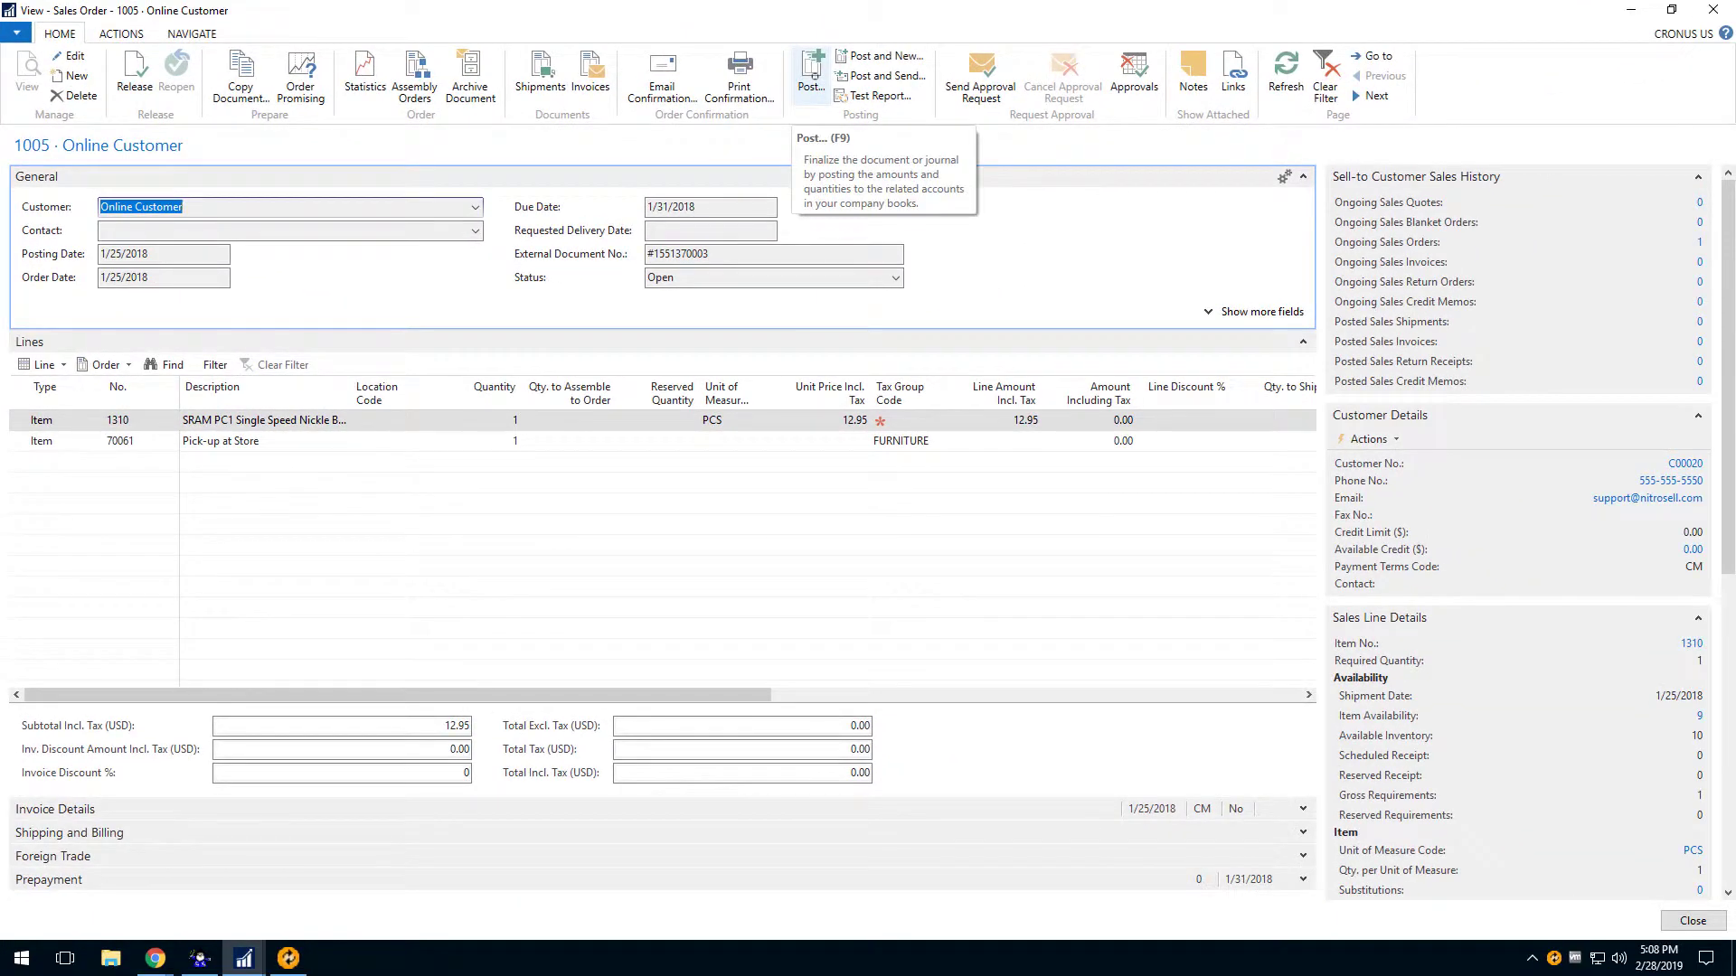
# - Post the imported Online Customer sales order, then open the posted sales invoice to review it and close it
pyautogui.click(811, 74)
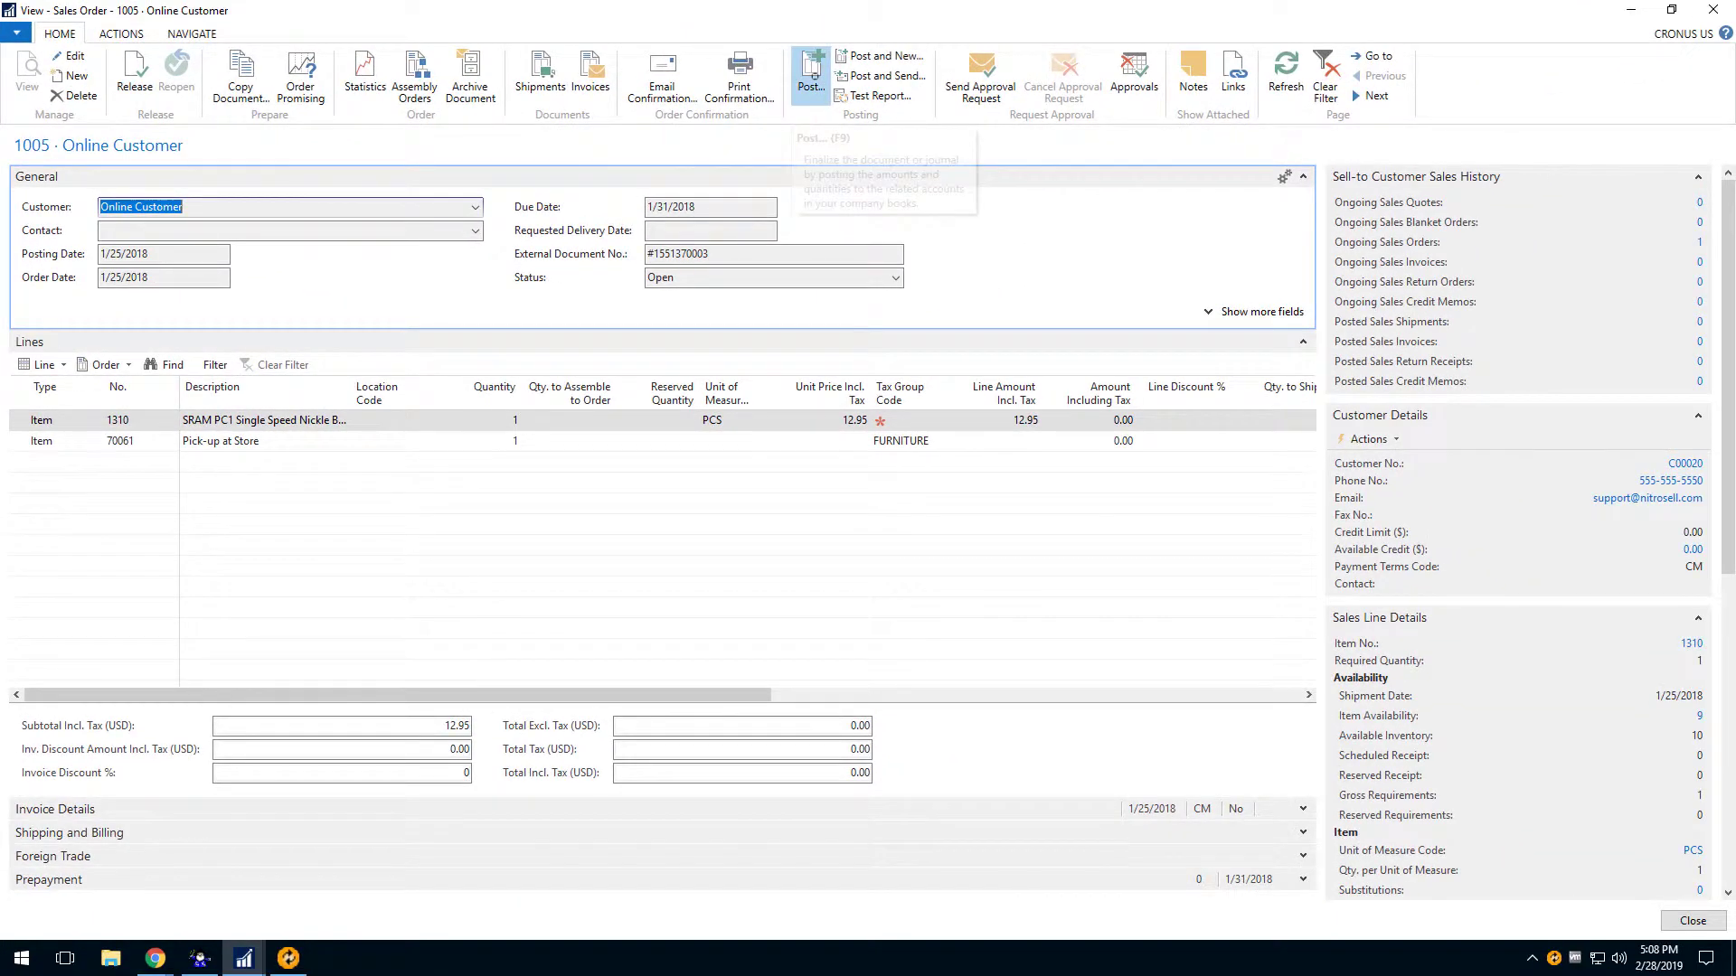
pyautogui.click(847, 512)
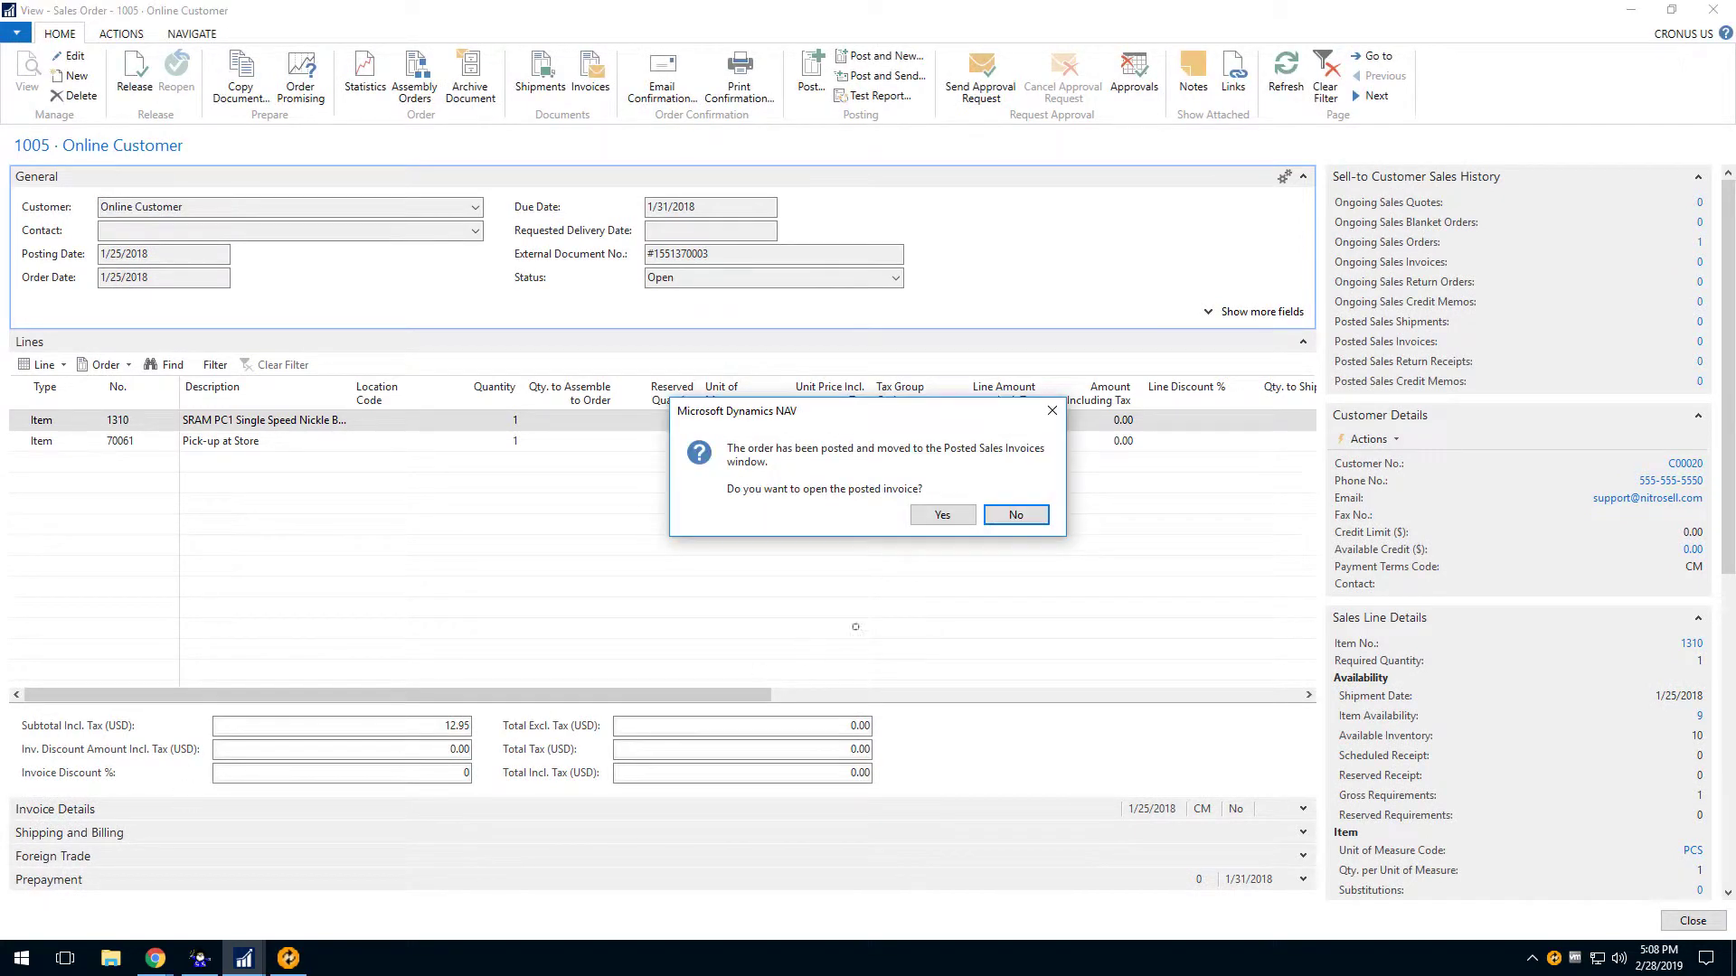
pyautogui.click(945, 514)
pyautogui.click(955, 521)
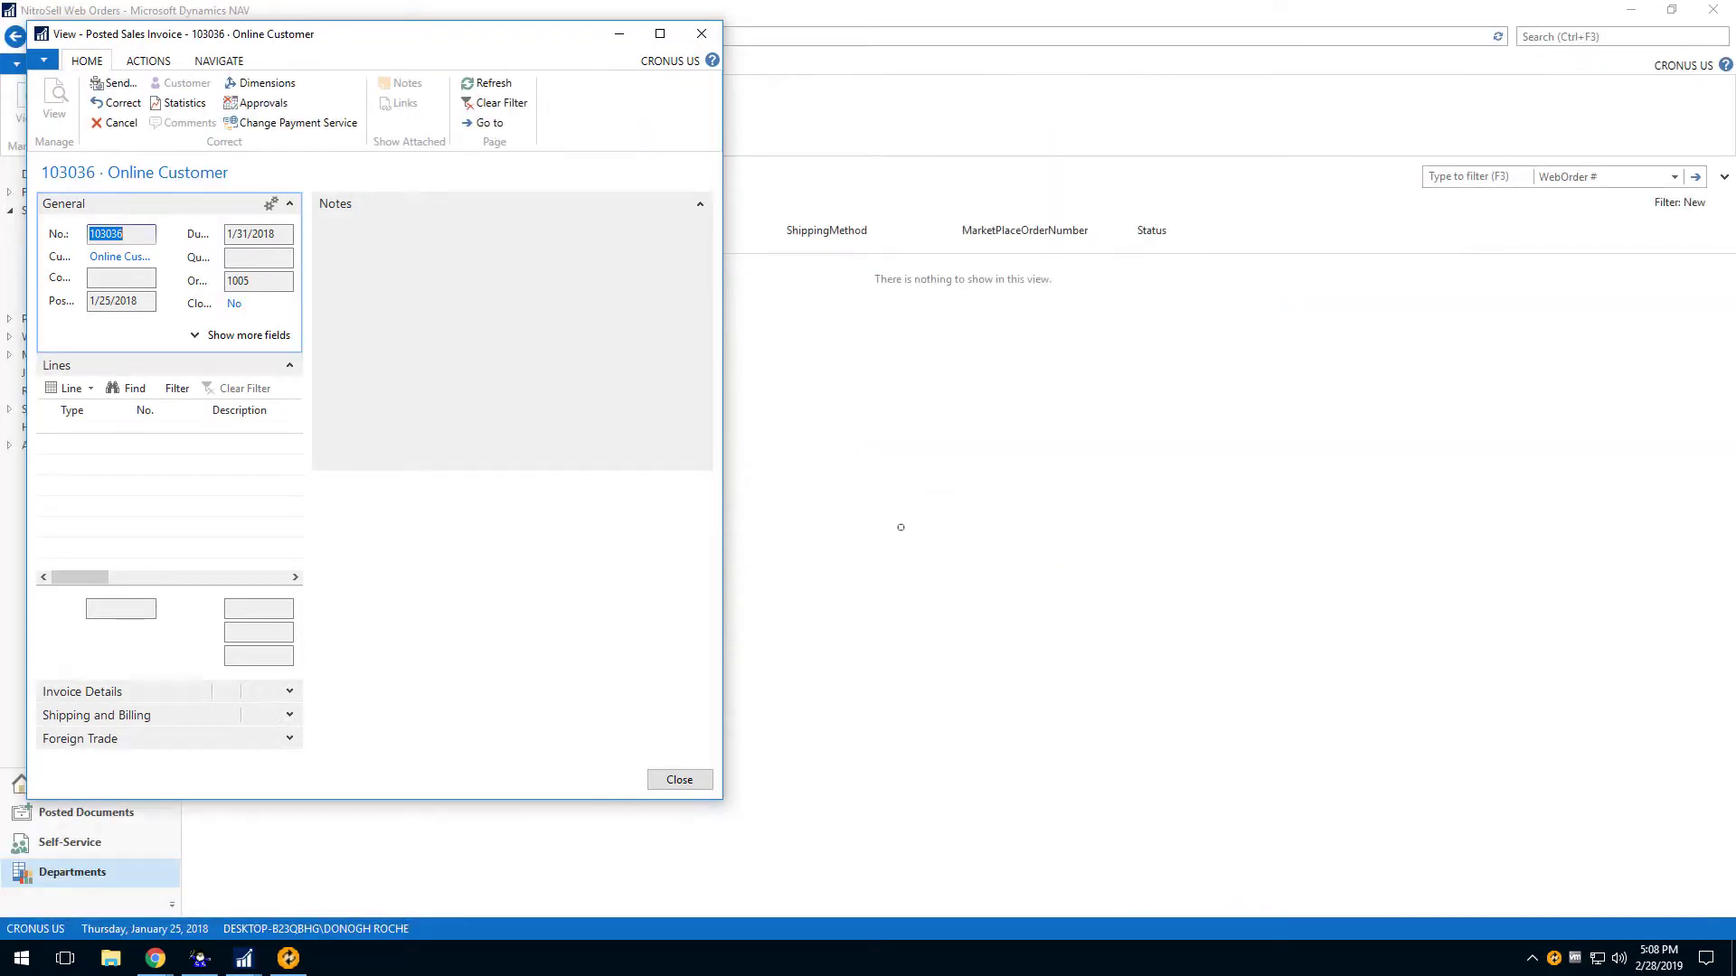
pyautogui.click(660, 33)
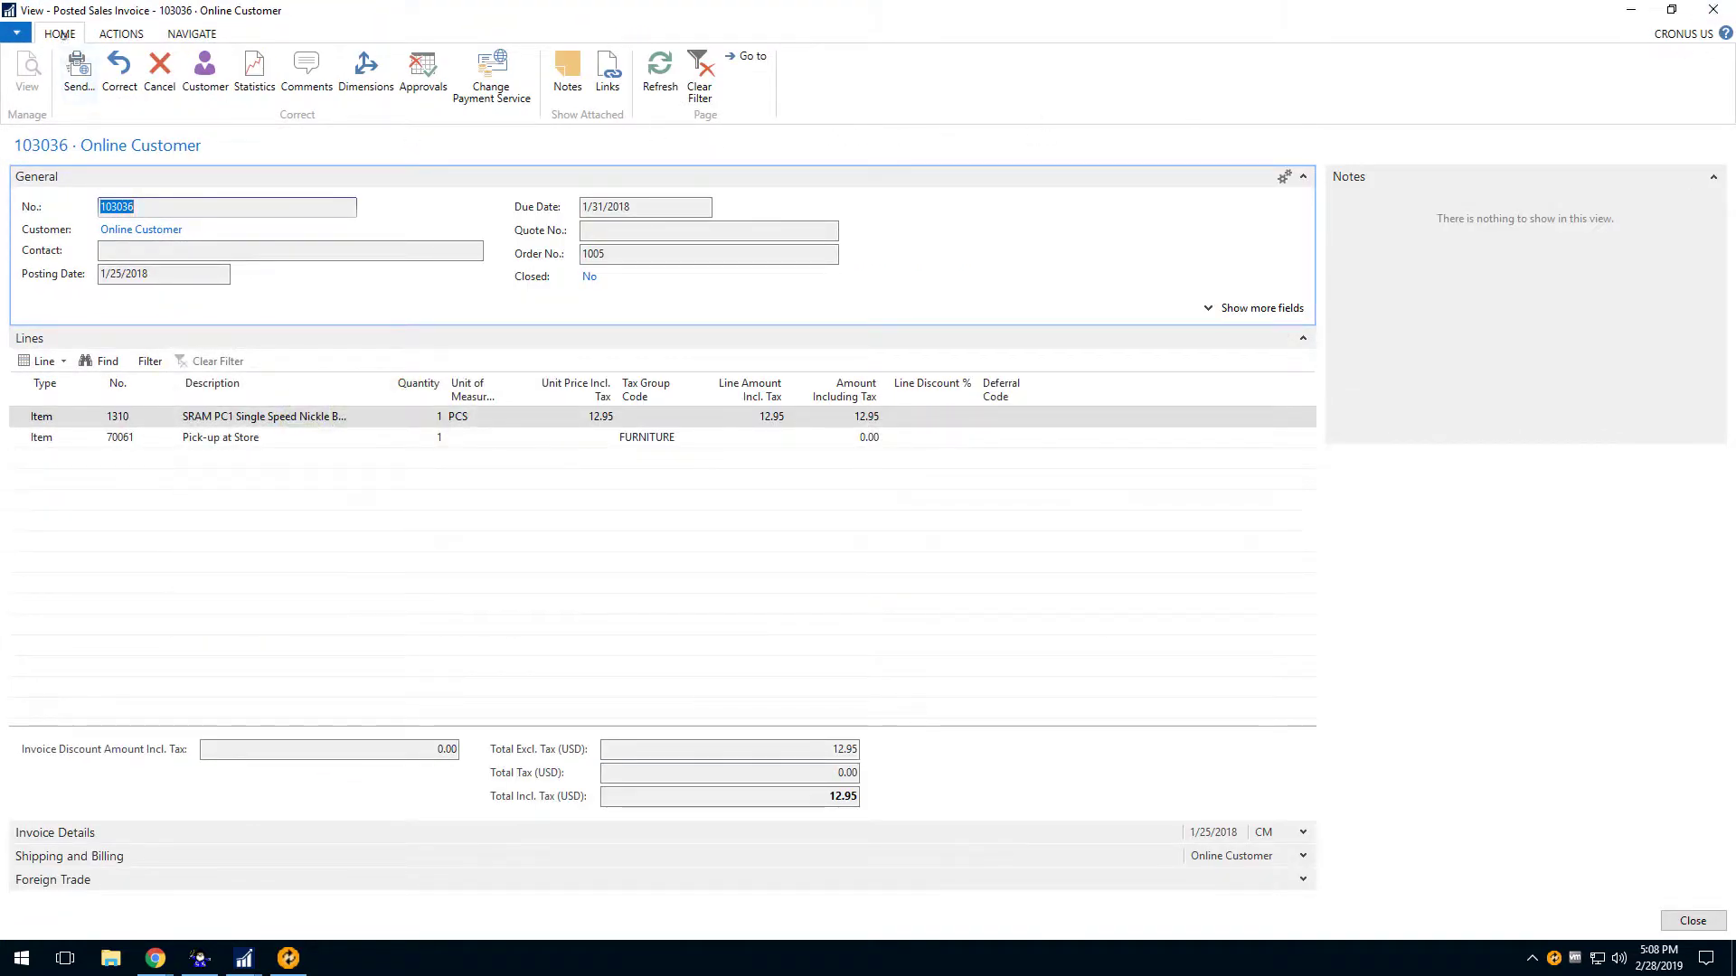
pyautogui.click(1713, 10)
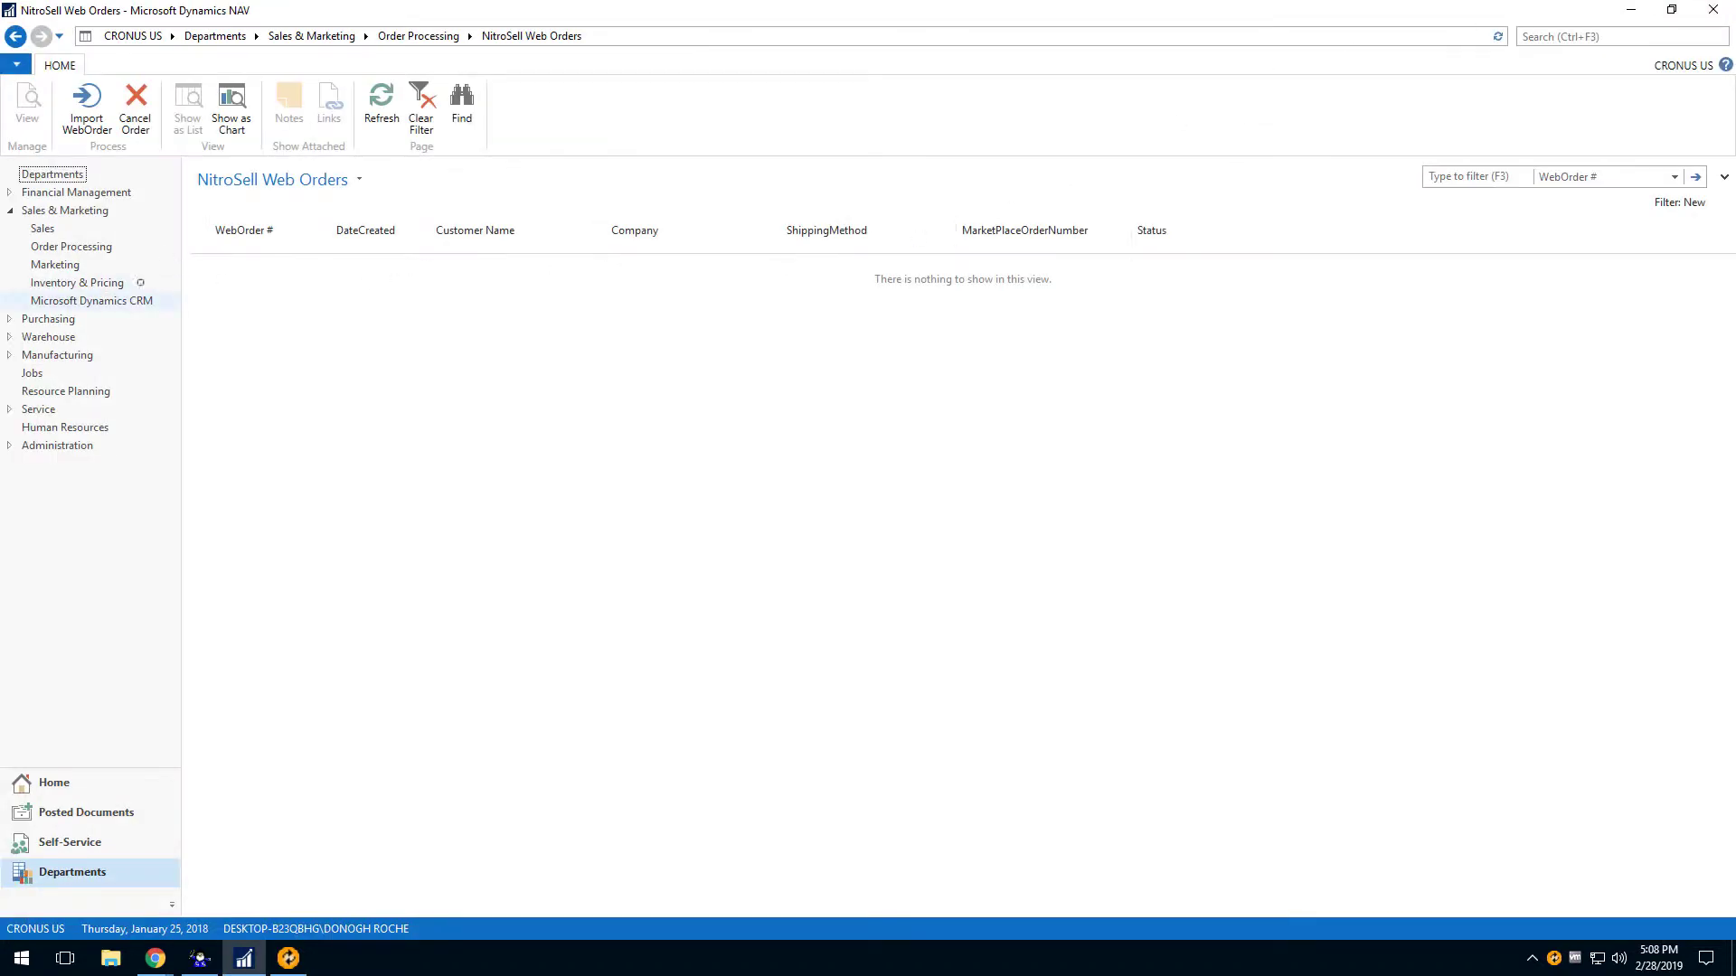
# - Search for "items", open the Items list, and open the Bike Chain item card to check its quantity on hand
pyautogui.click(1579, 33)
pyautogui.click(1478, 60)
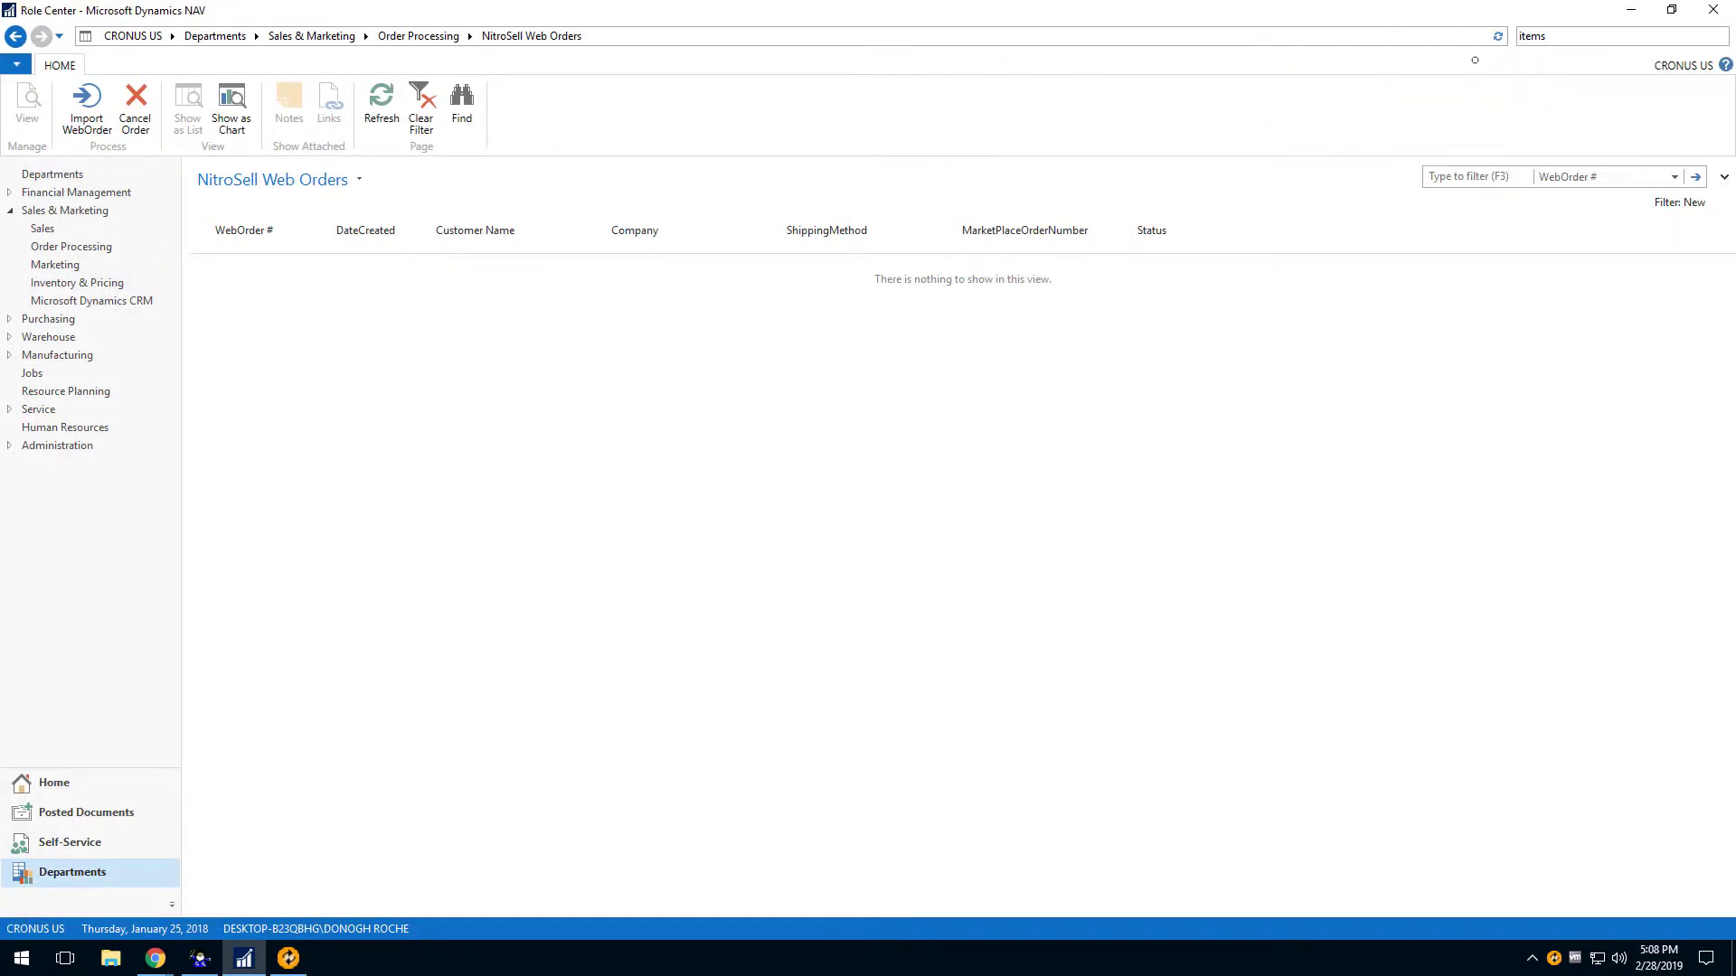
pyautogui.click(33, 318)
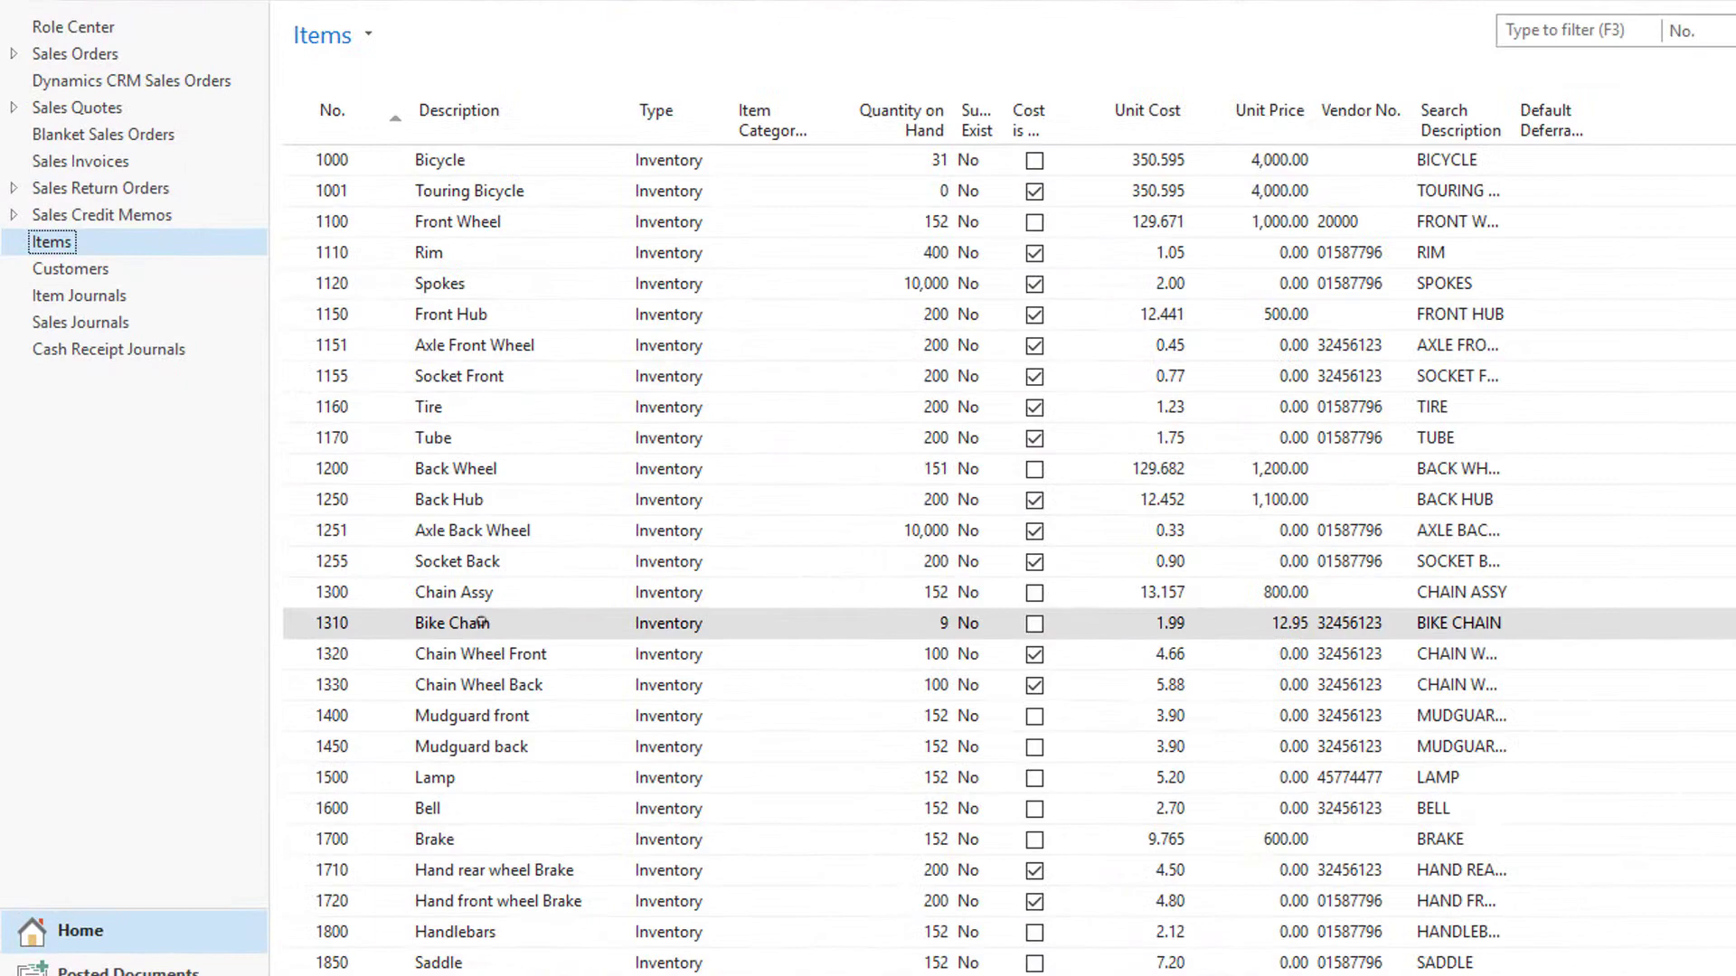
pyautogui.doubleClick(480, 623)
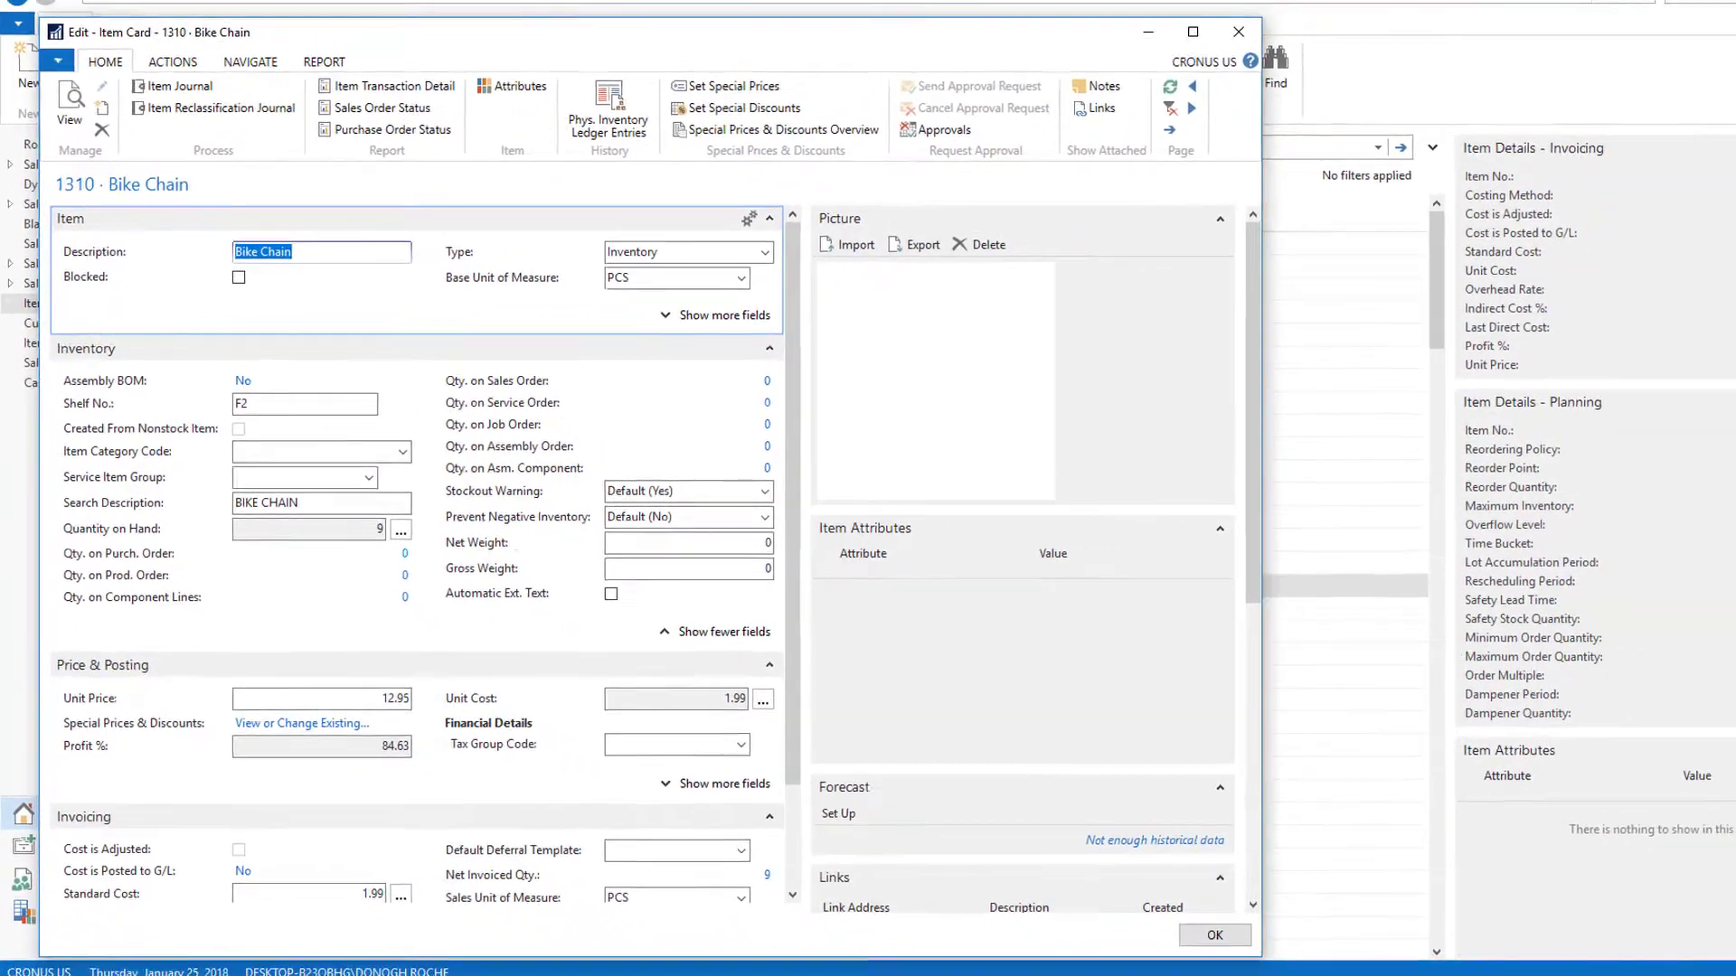
# - Switch to the web store in Chrome and open the SRAM PC1 Single Speed Nickle Bike Chain page to check its stock
pyautogui.moveTo(155, 958)
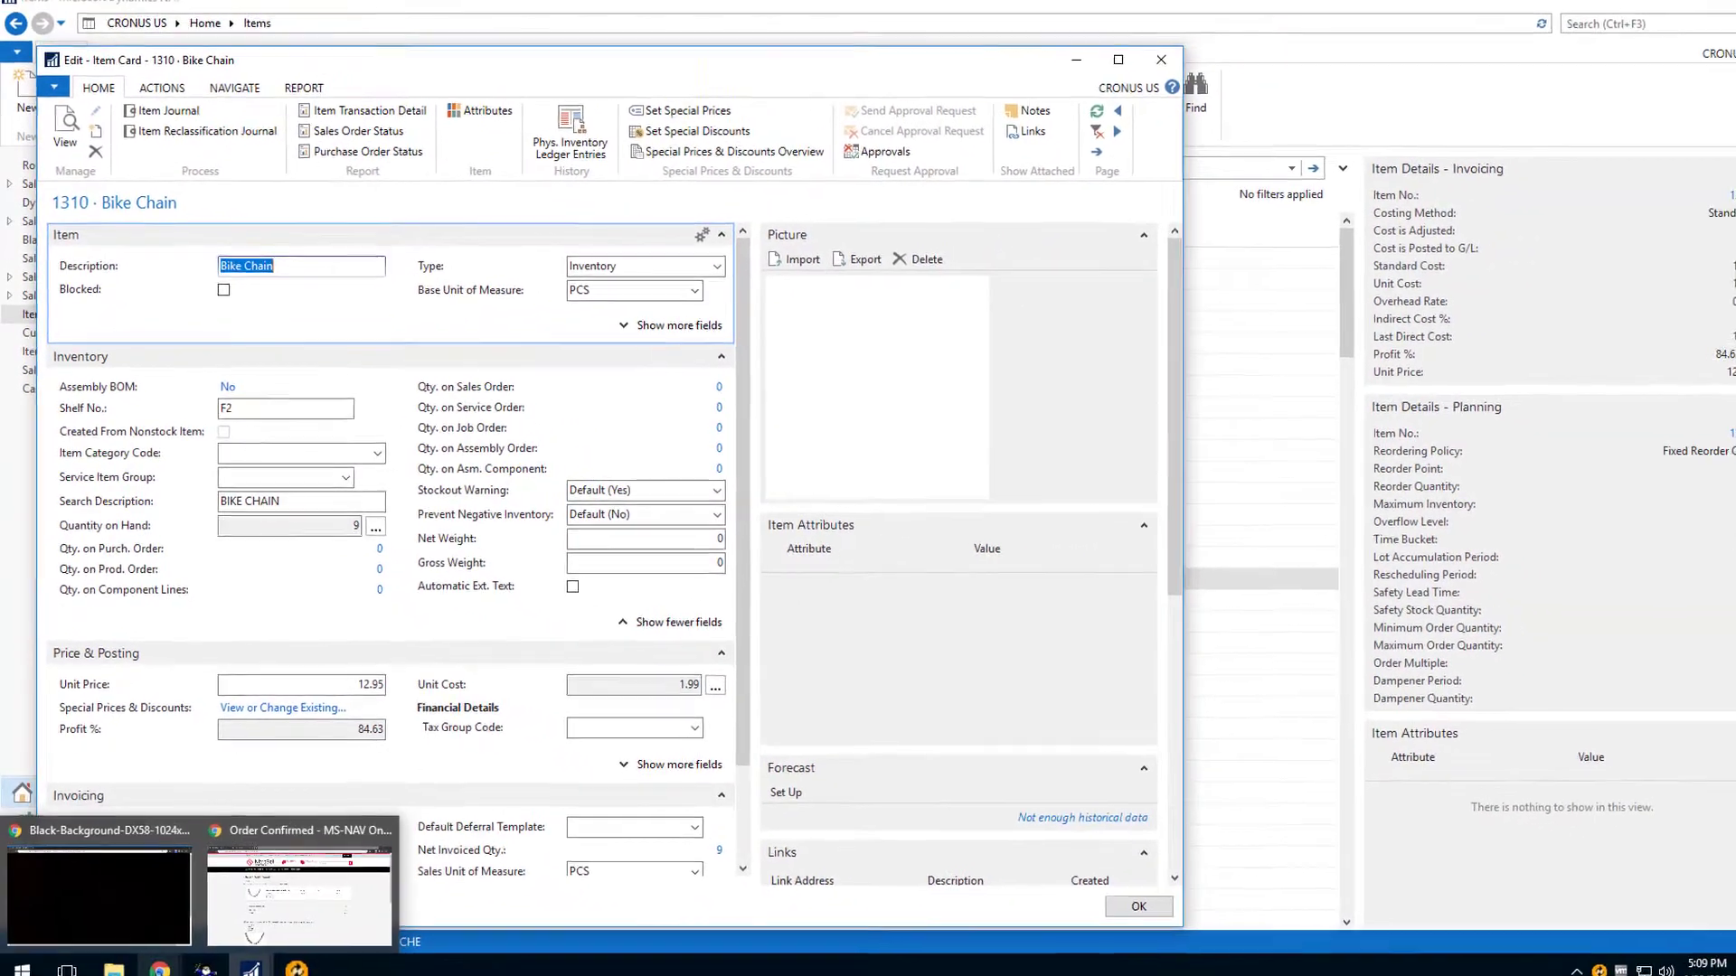
pyautogui.click(289, 882)
pyautogui.click(371, 461)
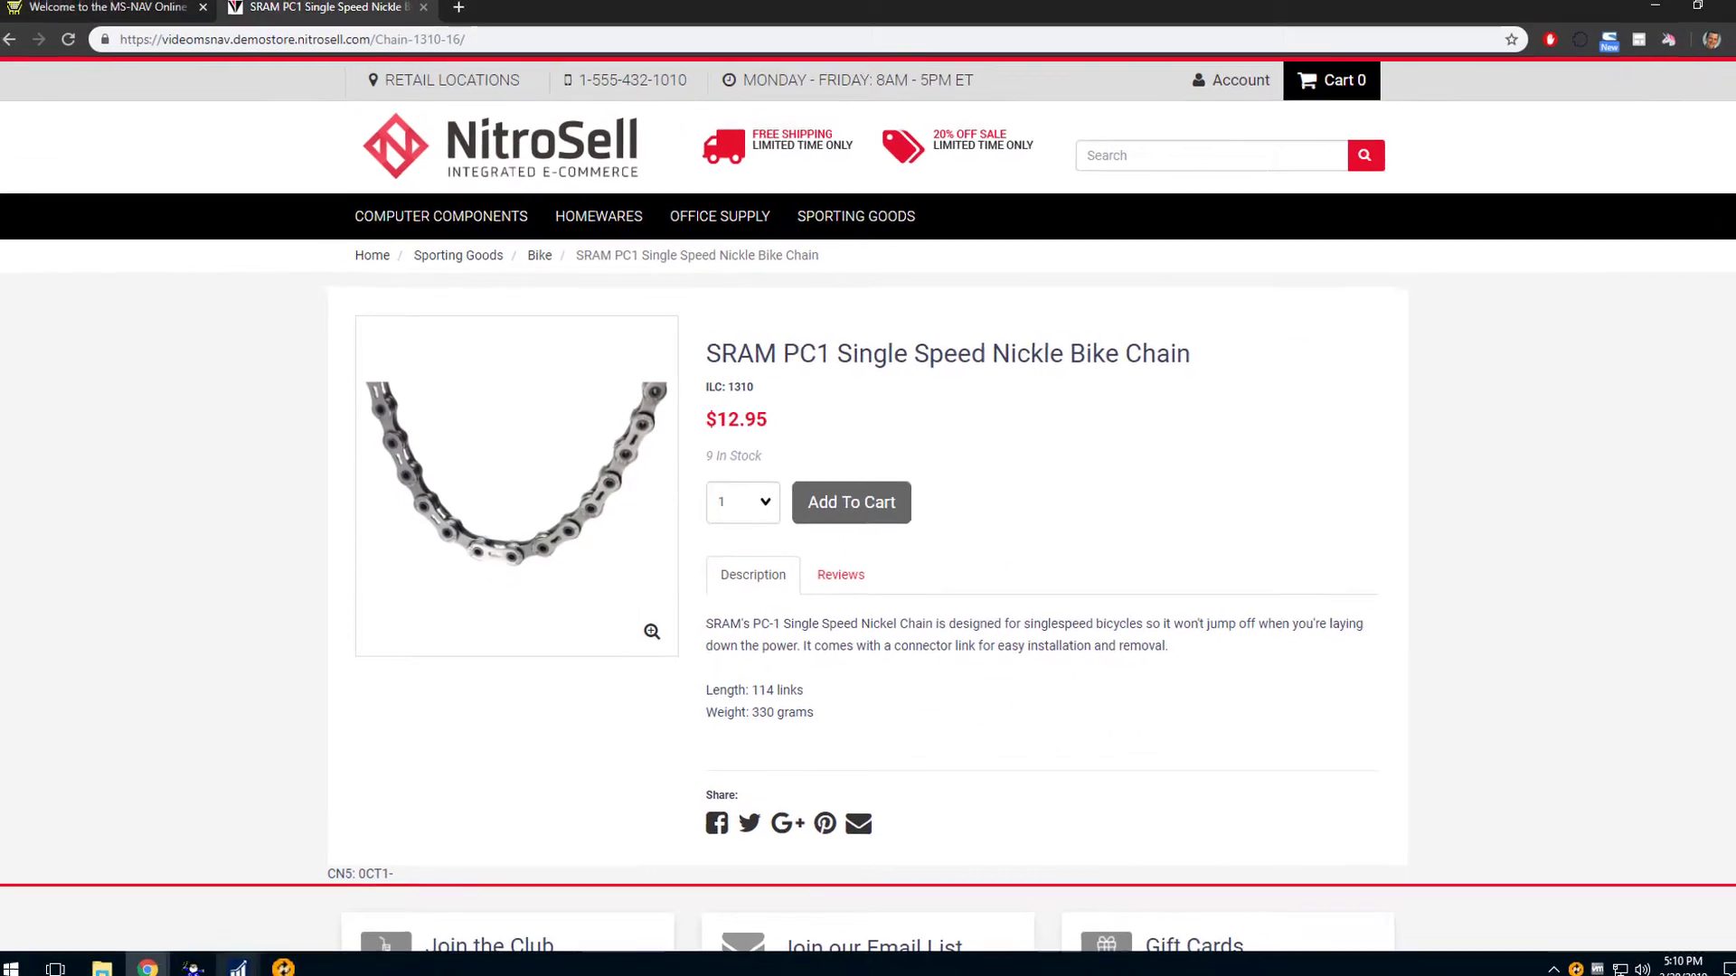
# - Switch back to Microsoft Dynamics NAV, find Online Customer in the Customers list, and open its customer card
pyautogui.moveTo(244, 958)
pyautogui.click(145, 881)
pyautogui.click(48, 337)
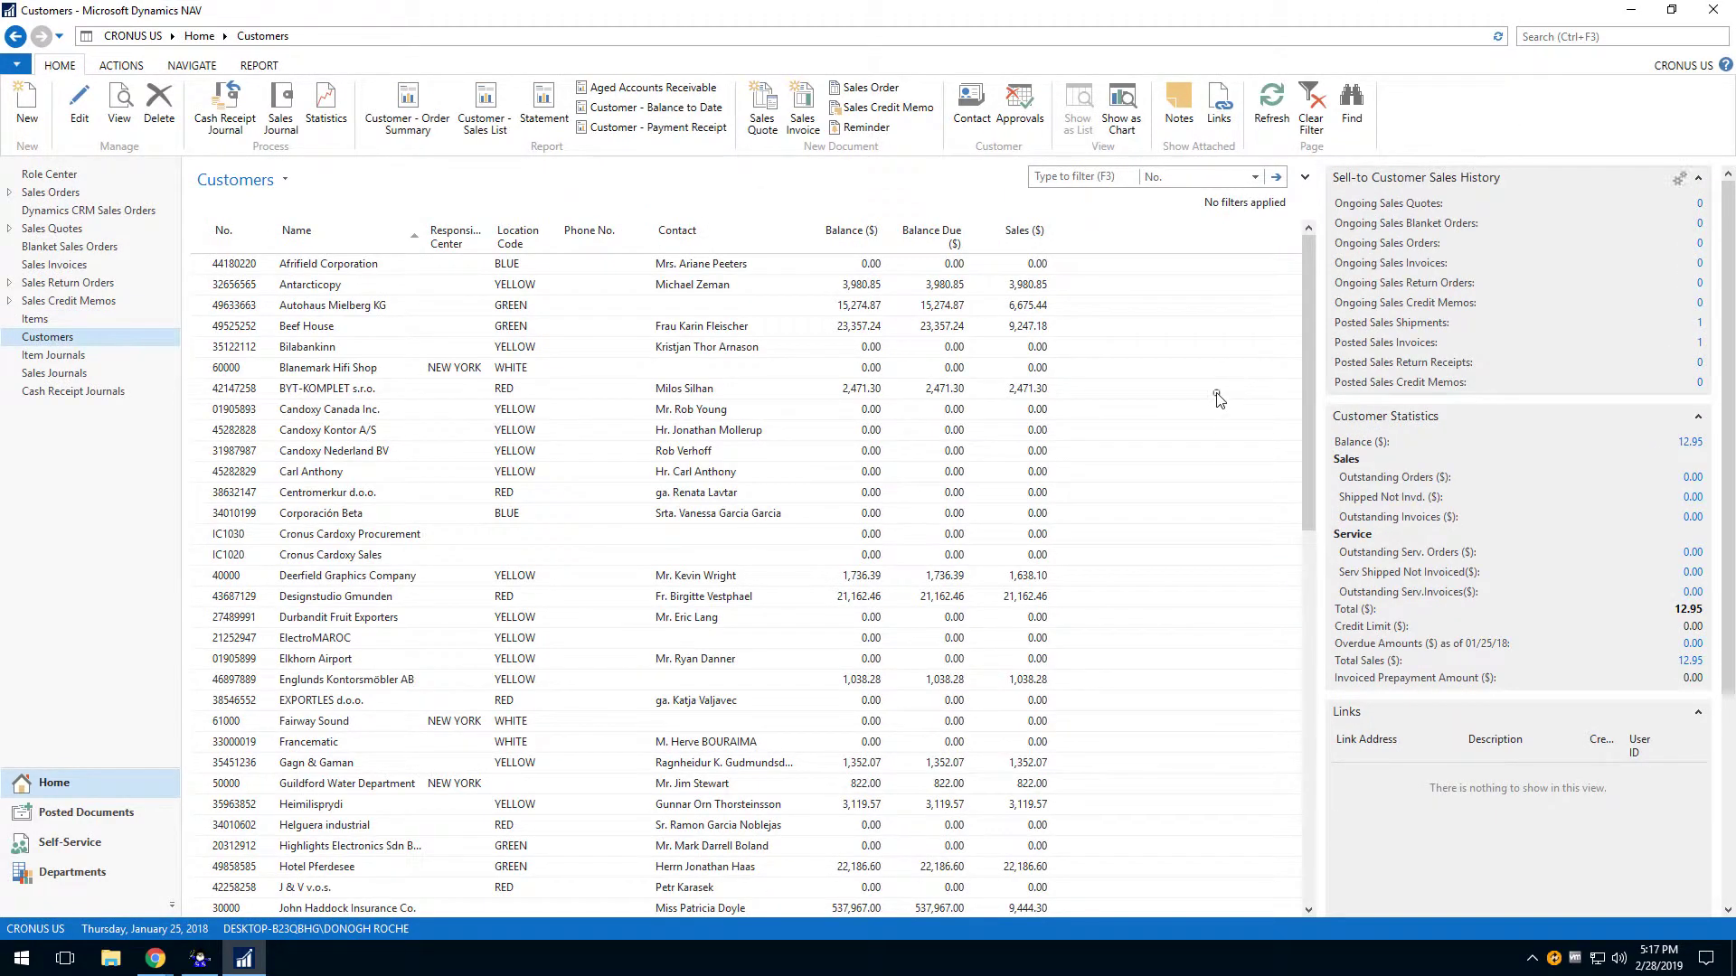
pyautogui.scroll(-15, 1217, 400)
pyautogui.click(244, 539)
pyautogui.scroll(1, 245, 543)
pyautogui.doubleClick(245, 600)
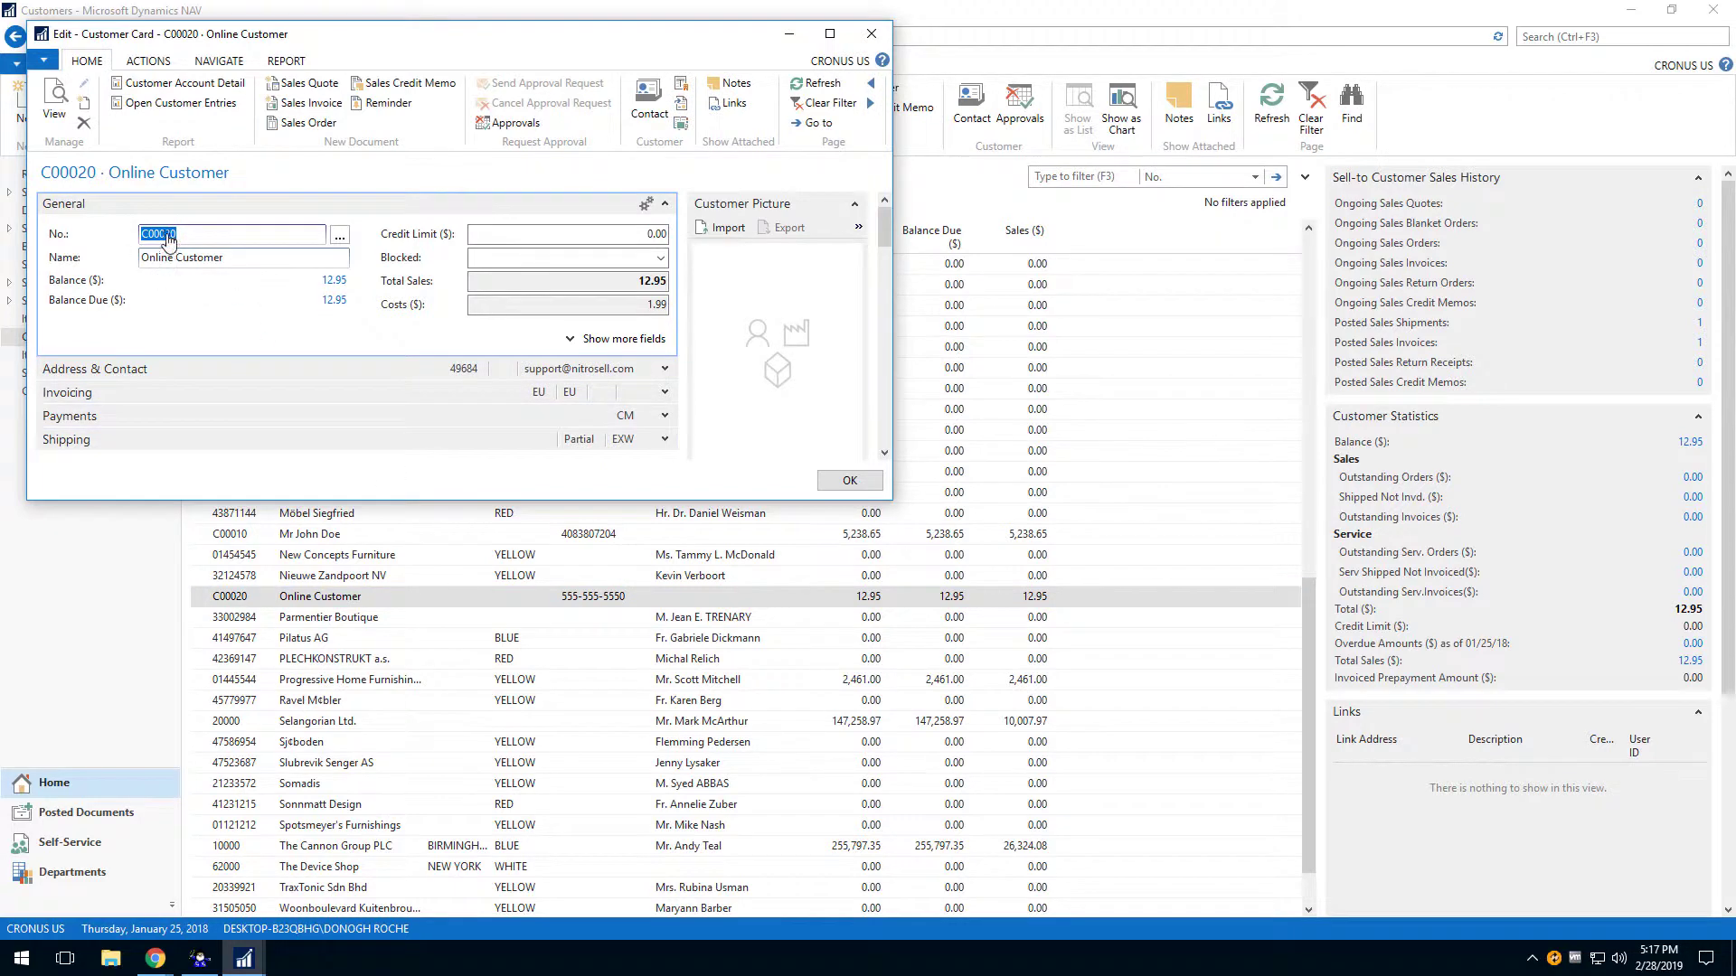
# - Switch to the NitroSell web store administration in Chrome and open the Customer List to check the synced customer
pyautogui.moveTo(155, 958)
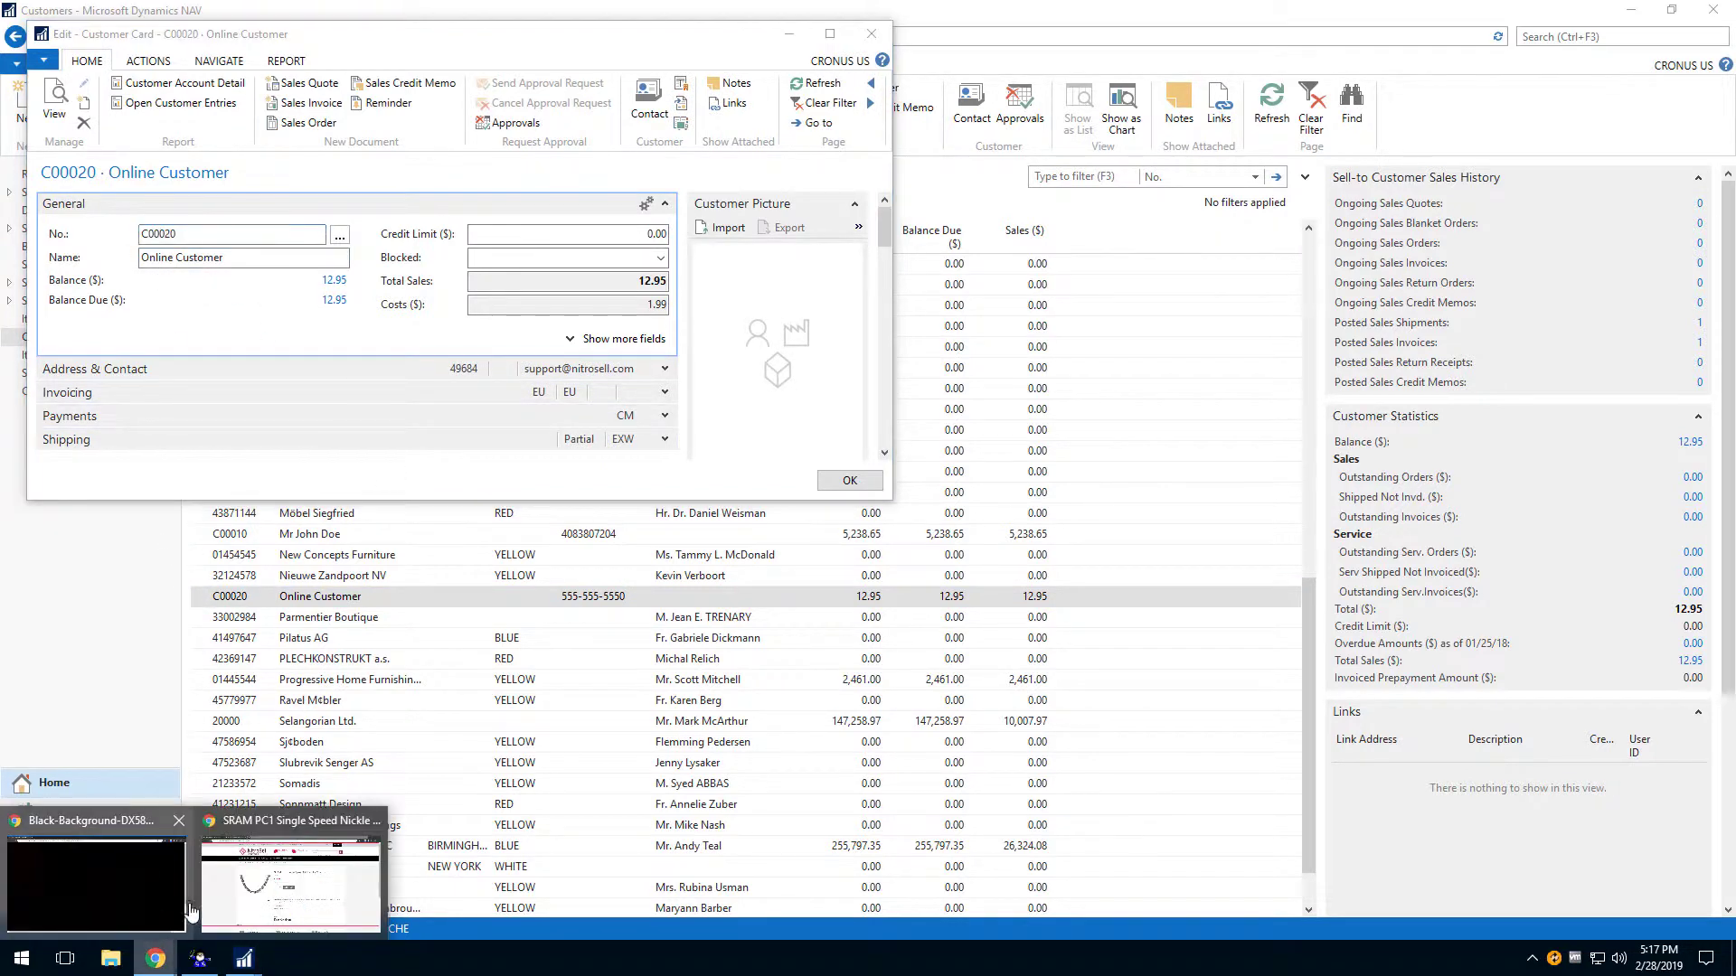
pyautogui.click(307, 872)
pyautogui.click(140, 15)
pyautogui.moveTo(200, 454)
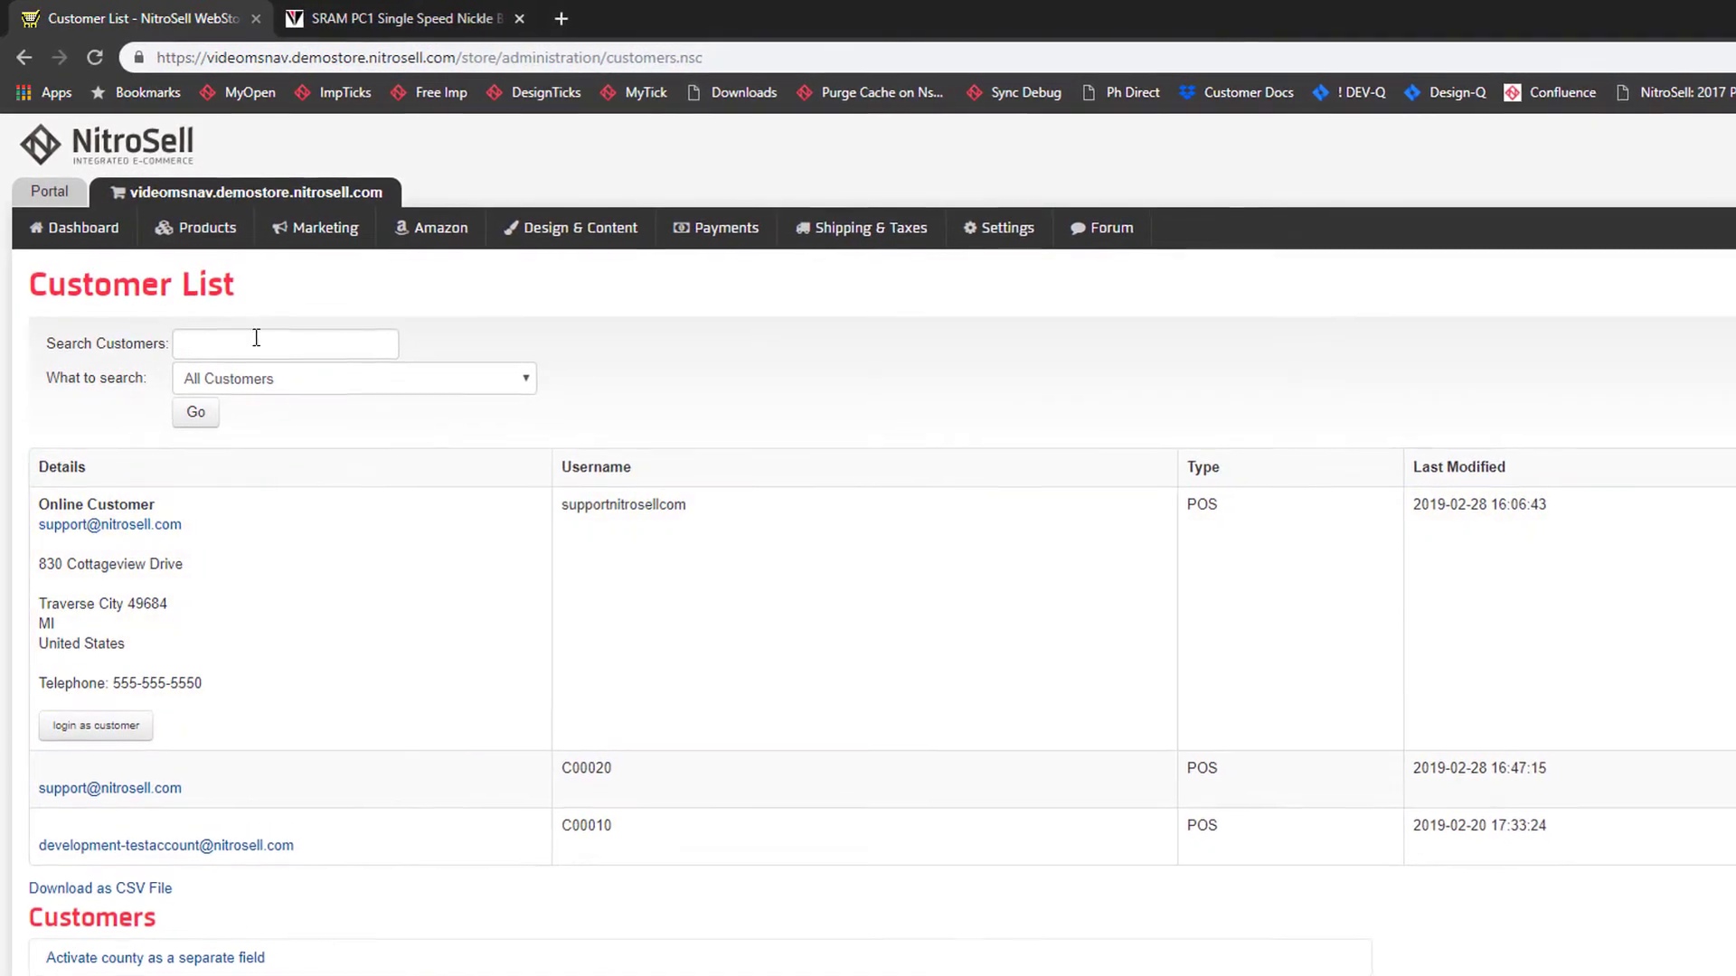
pyautogui.moveTo(225, 246)
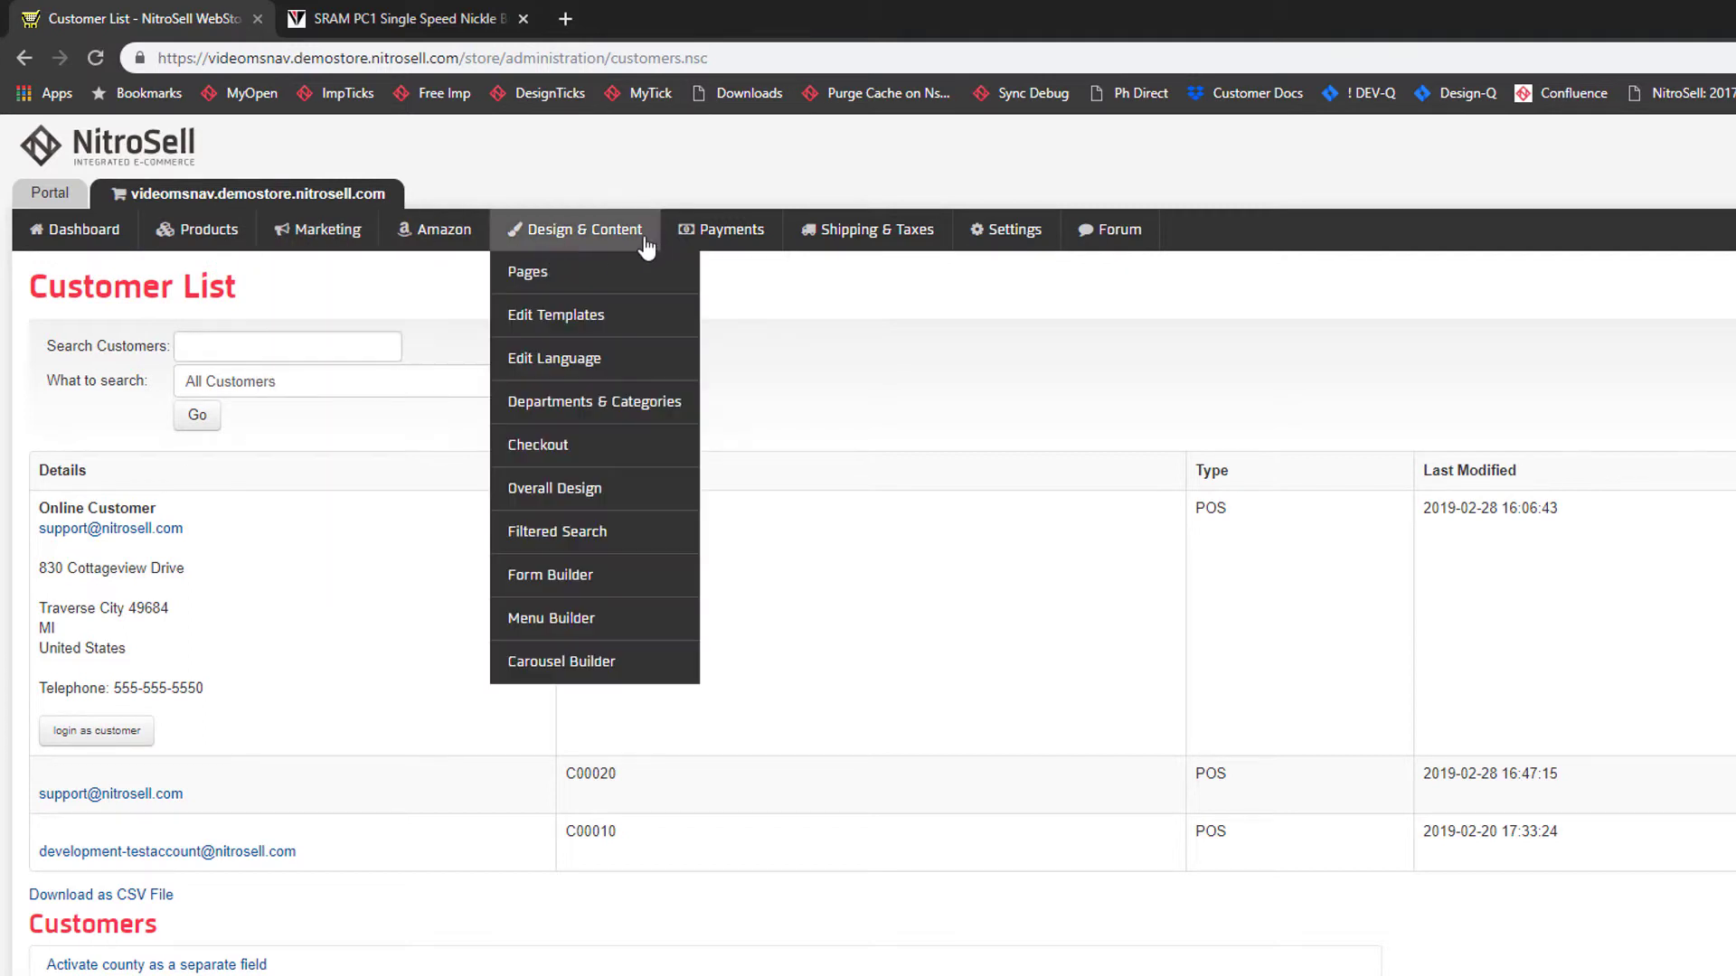
pyautogui.moveTo(681, 246)
pyautogui.moveTo(814, 248)
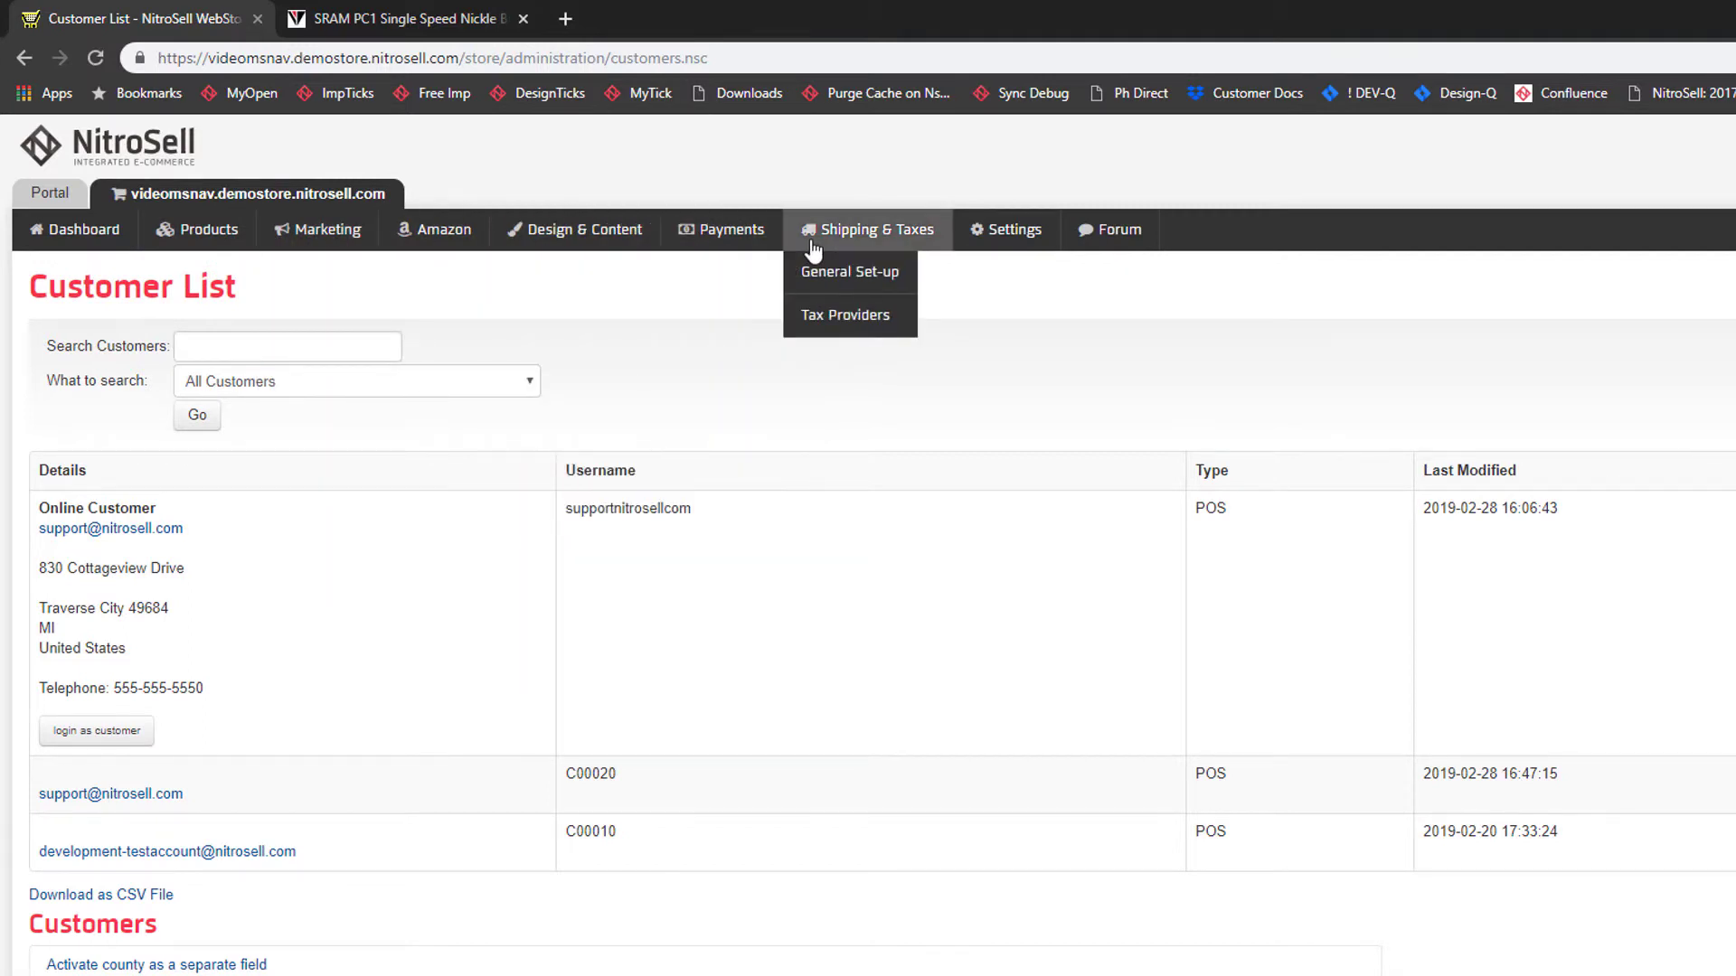